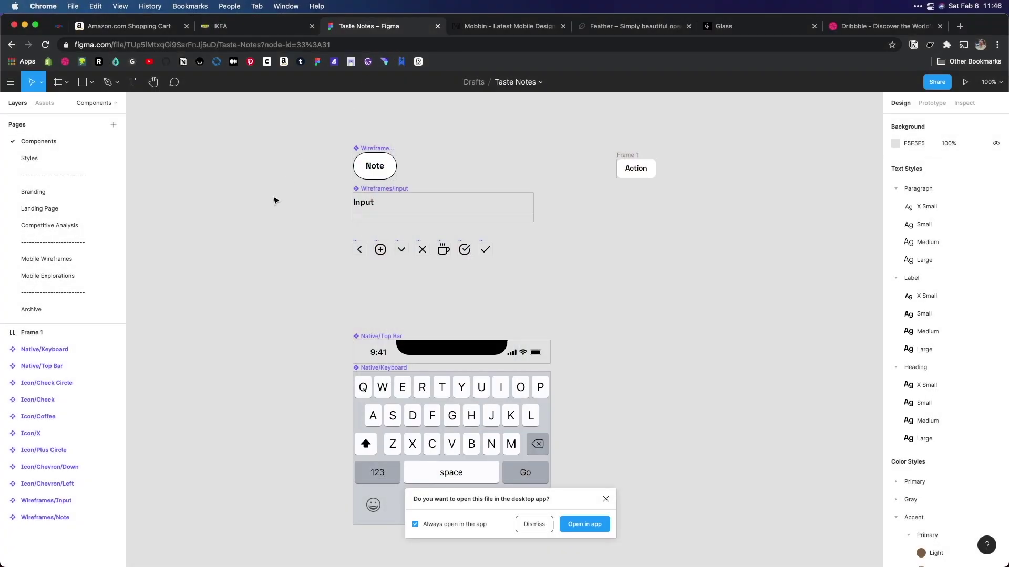
Dismiss the desktop-app banner and switch to the Mobile Wireframes page
left_click(606, 500)
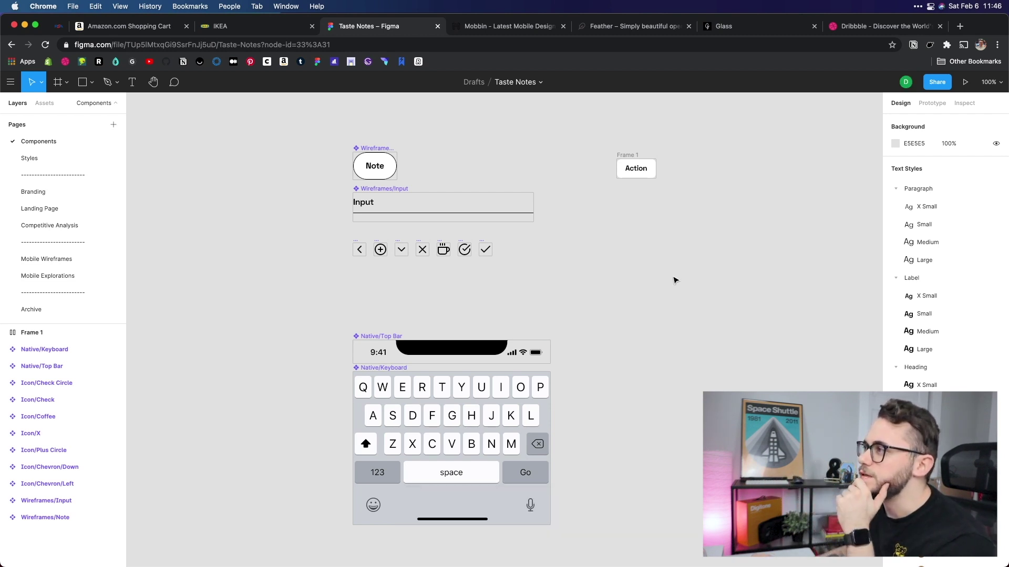
scroll(675, 281, "right", 3)
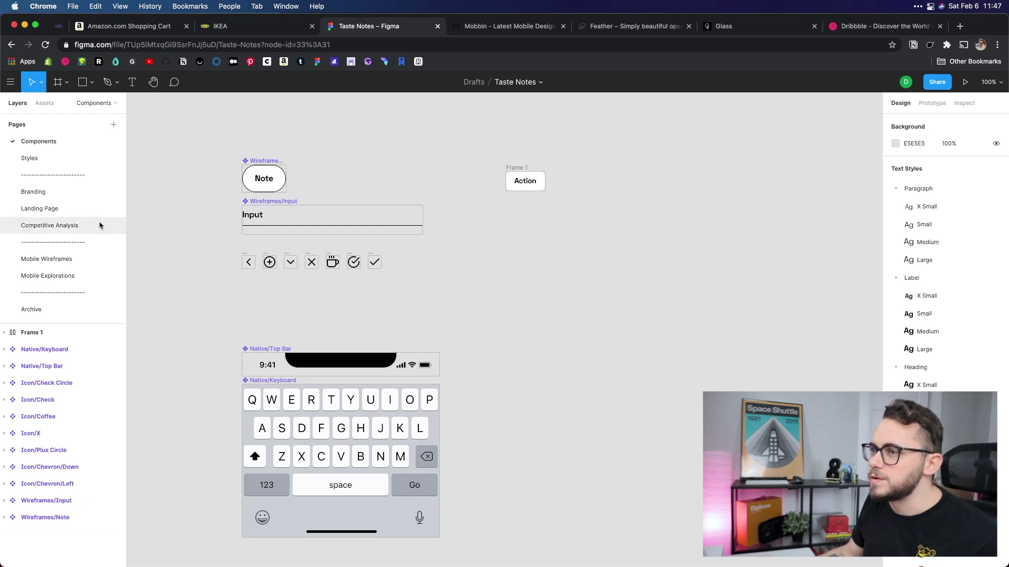
left_click(122, 260)
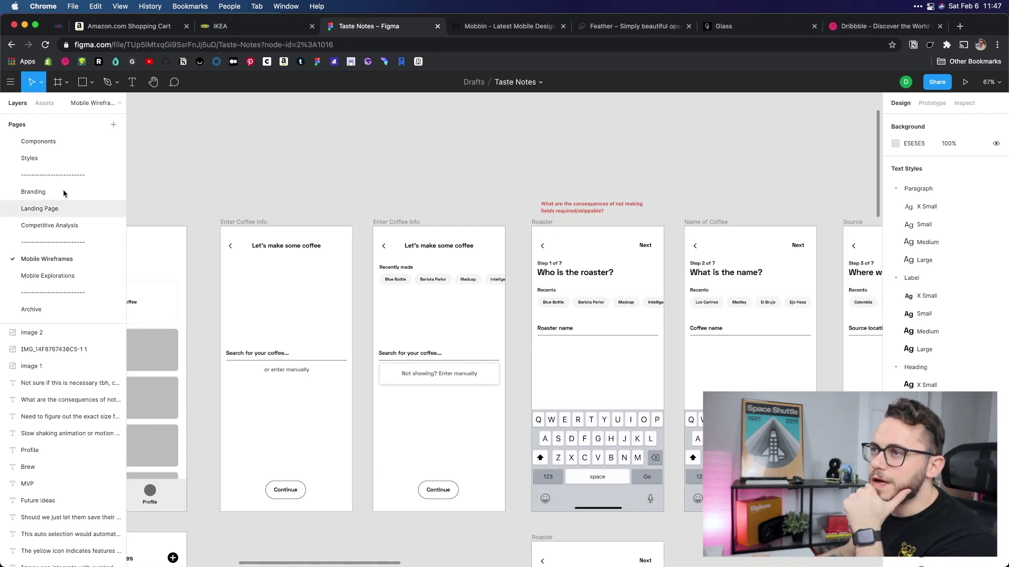
Glance at Components, zoom through the Mobile Explorations frames, then return to Components
left_click(58, 149)
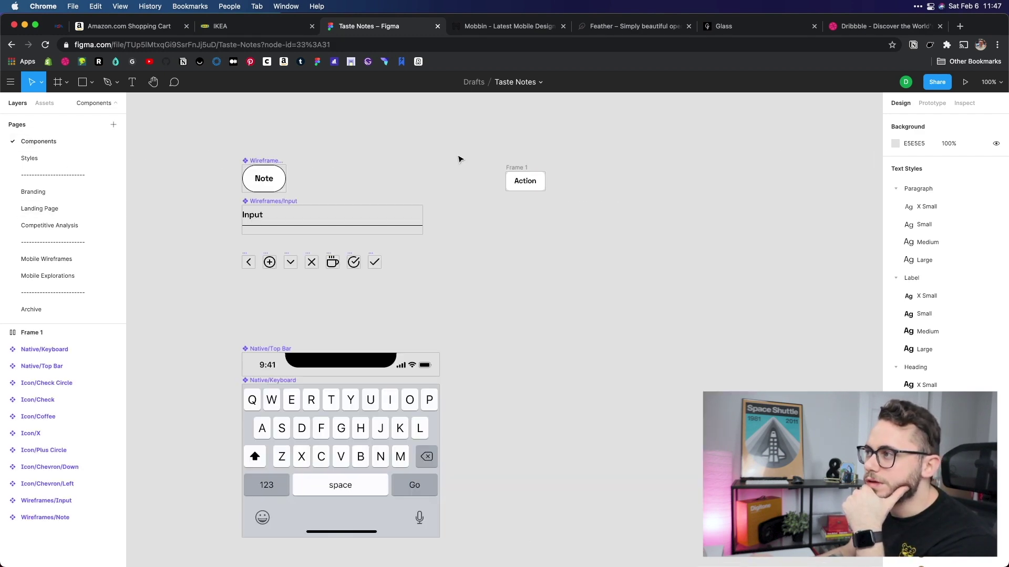
left_click(77, 276)
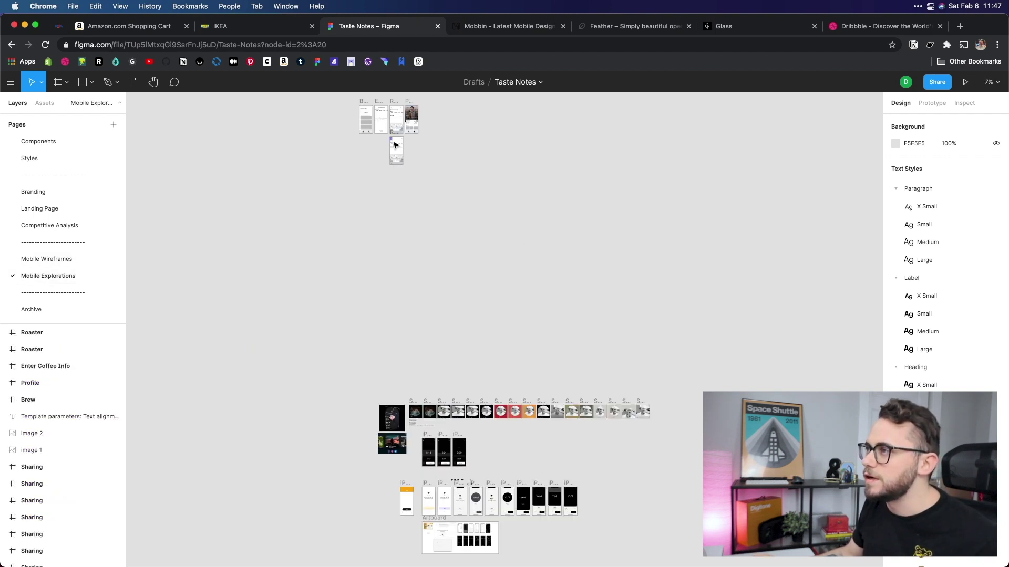
scroll(396, 210, "up", 5)
scroll(397, 276, "up", 5)
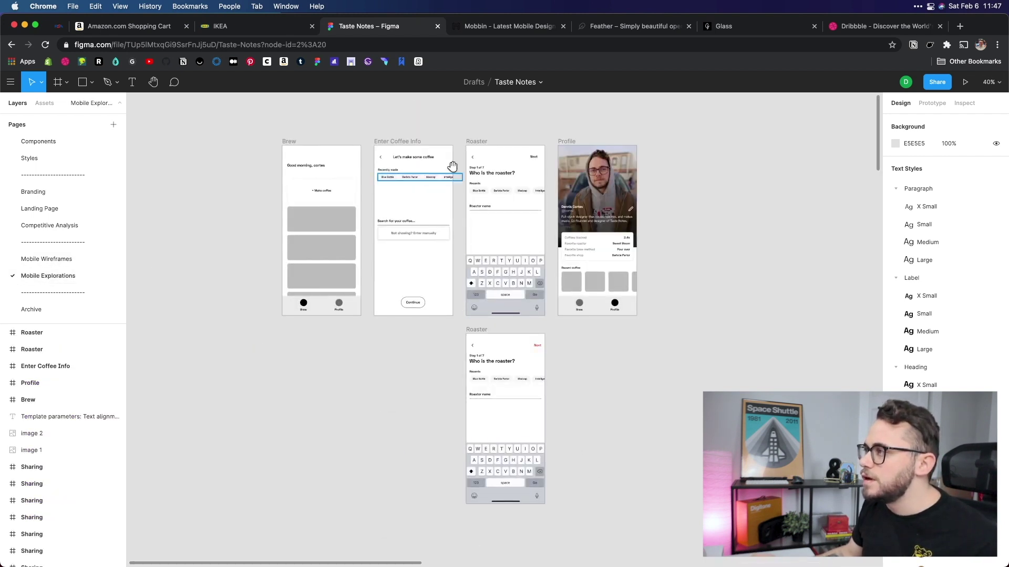
scroll(442, 176, "up", 5)
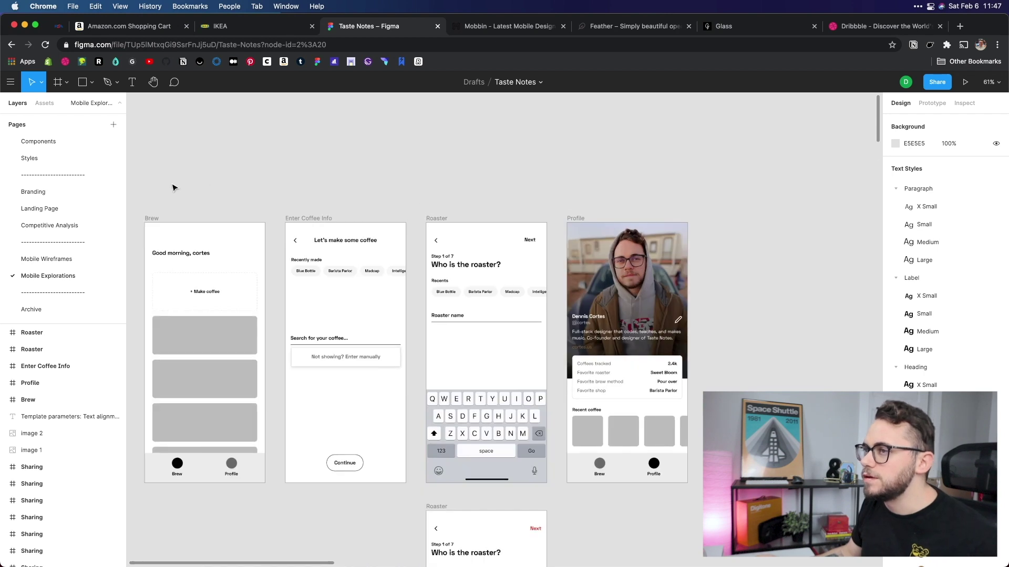
left_click(71, 146)
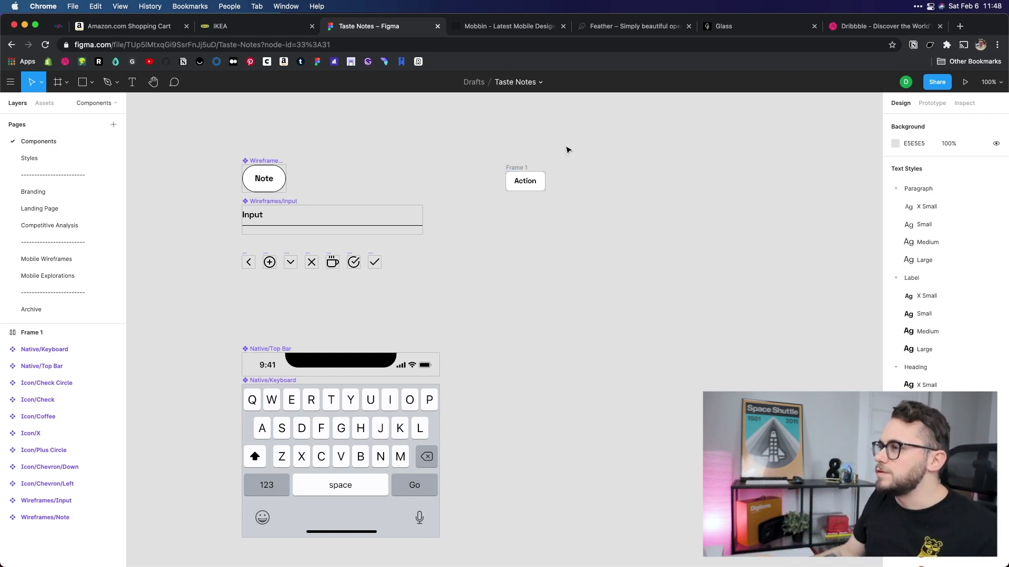
Check the Action label's Label/Small text style in Frame 1, then switch to Dribbble
scroll(557, 136, "up", 5)
scroll(509, 205, "right", 3)
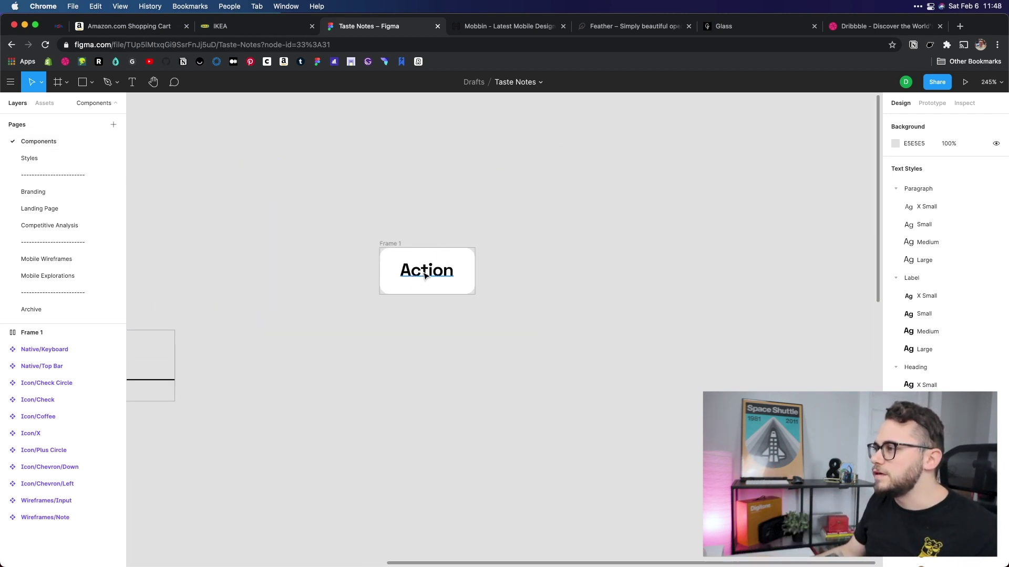
left_click(426, 272)
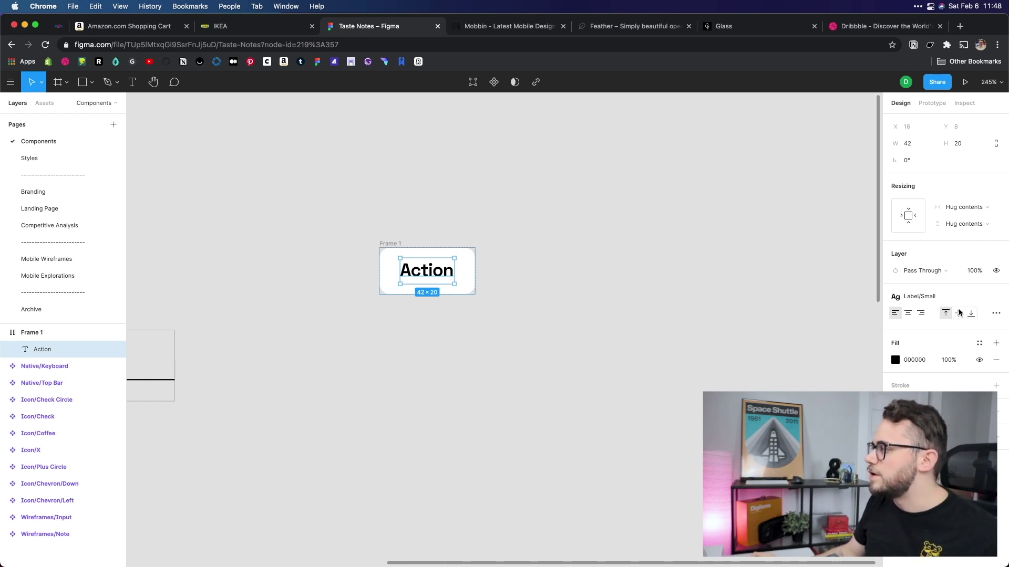
left_click(558, 261)
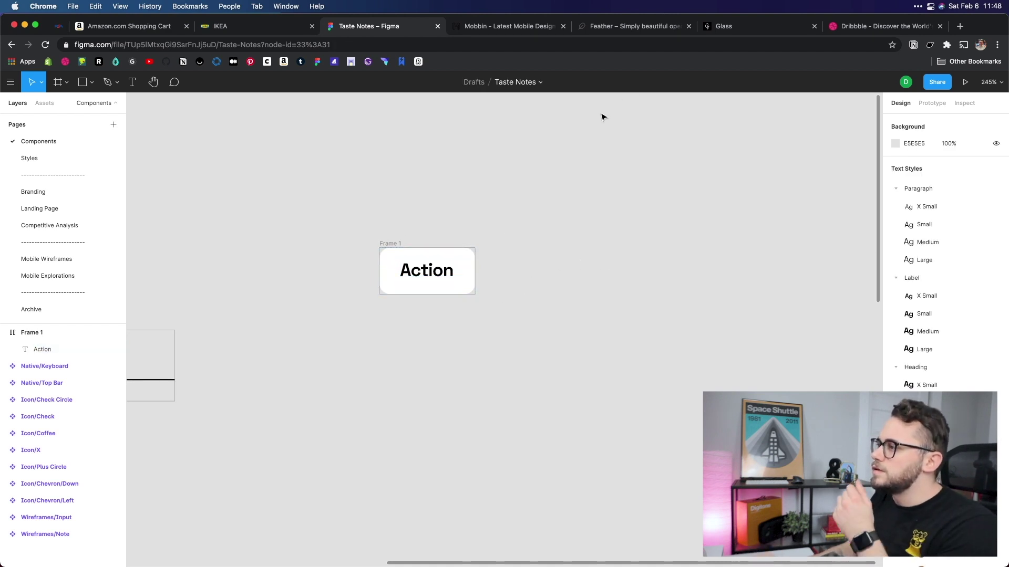
left_click(863, 30)
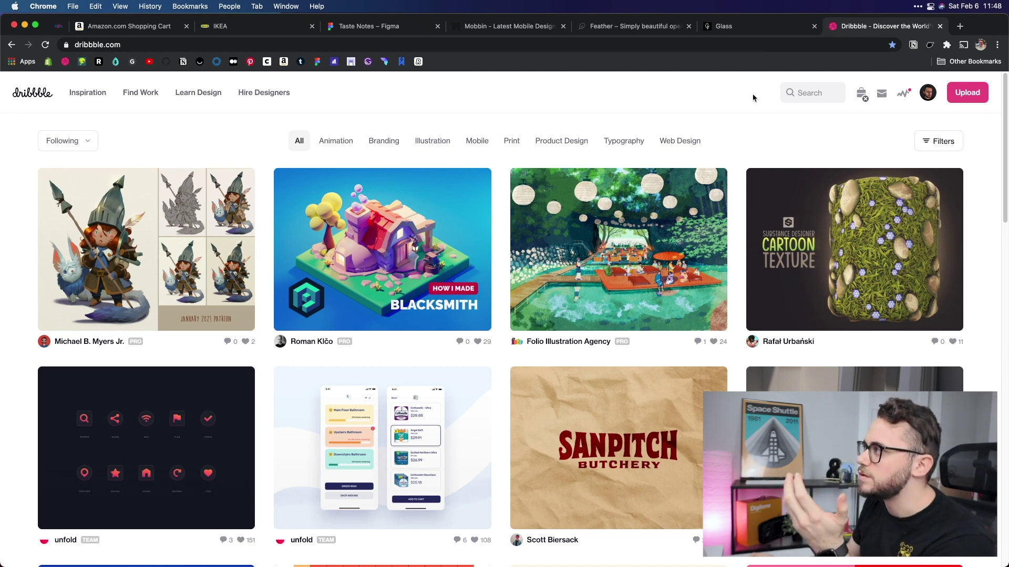
Open My Collections from the profile menu and scroll through the saved collections
mouse_move(927, 93)
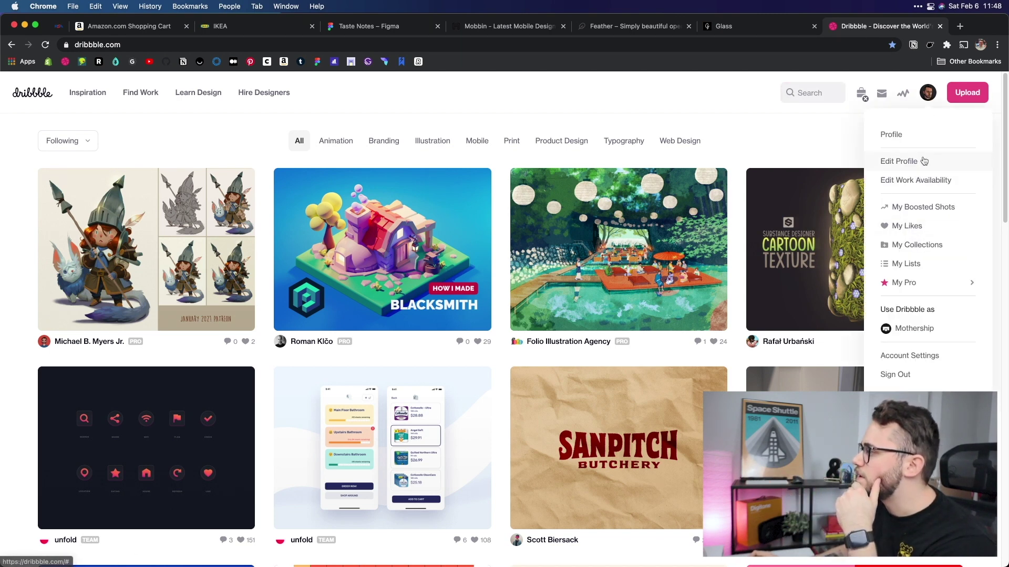
left_click(924, 244)
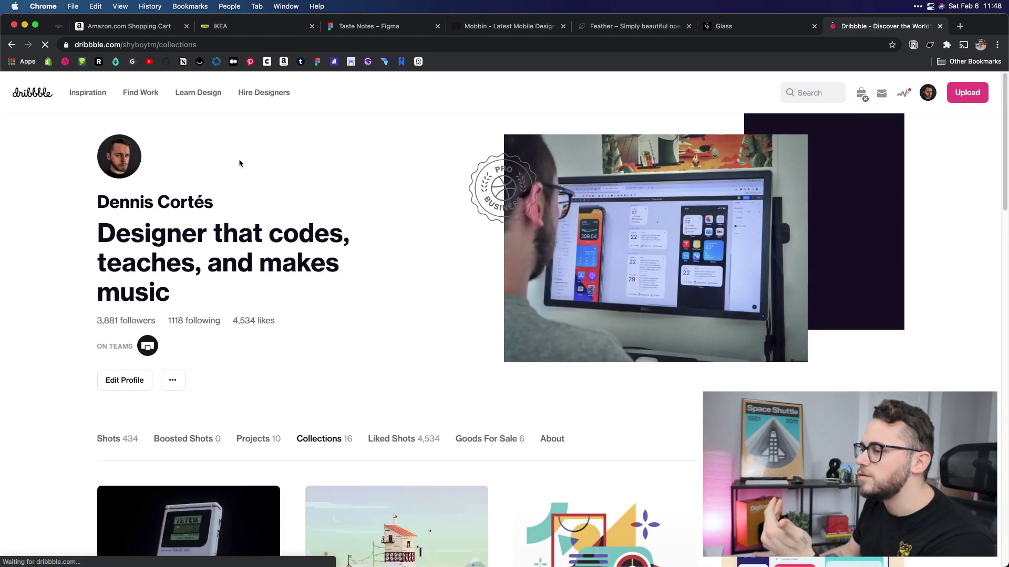
scroll(40, 251, "down", 2)
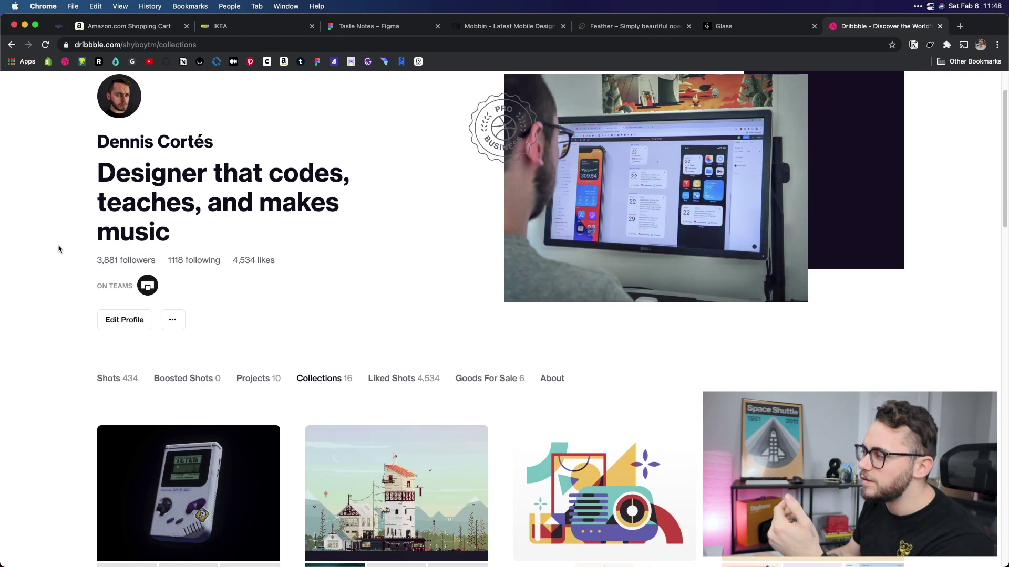
scroll(58, 248, "down", 5)
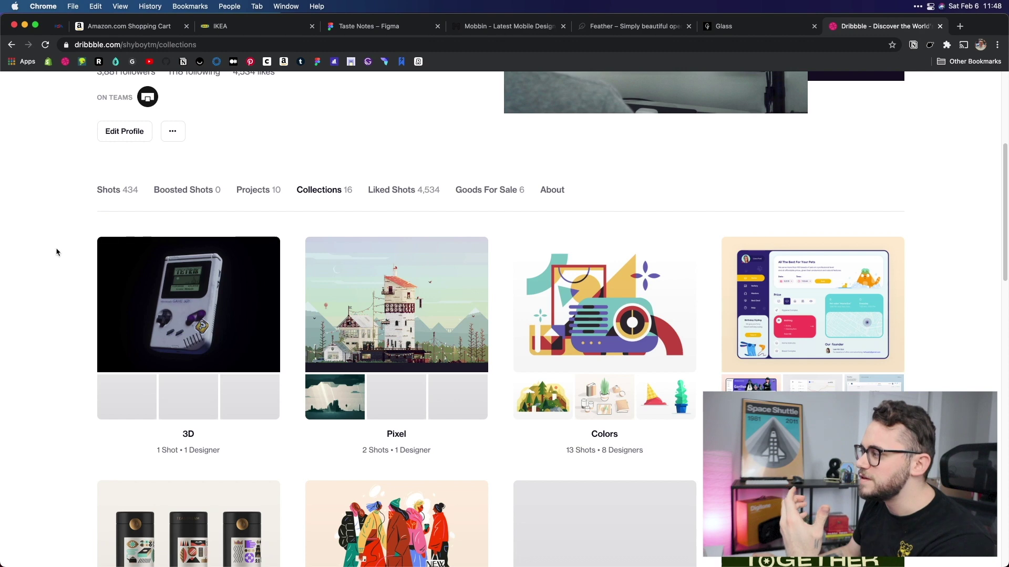
scroll(57, 252, "down", 5)
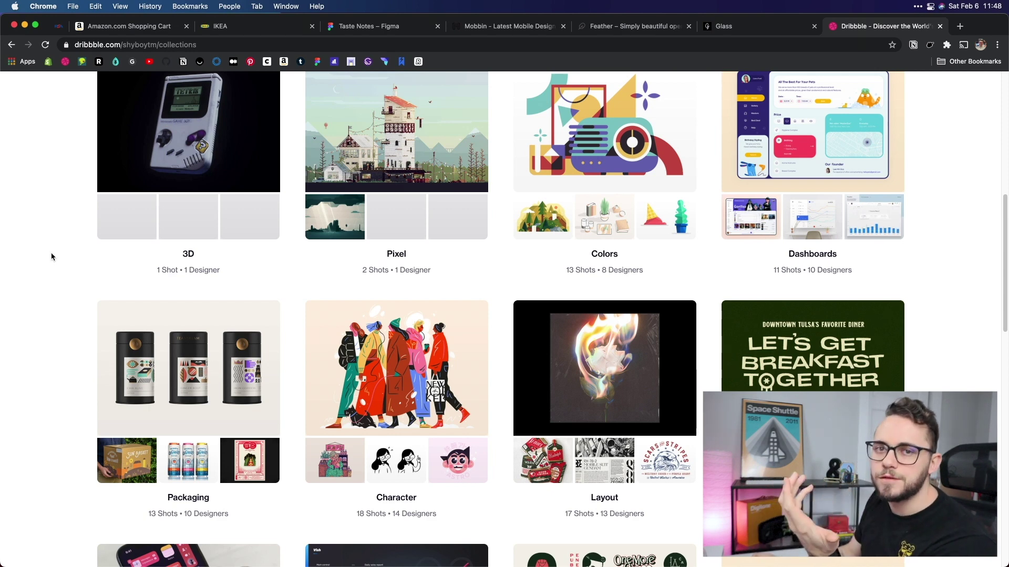
scroll(55, 260, "down", 5)
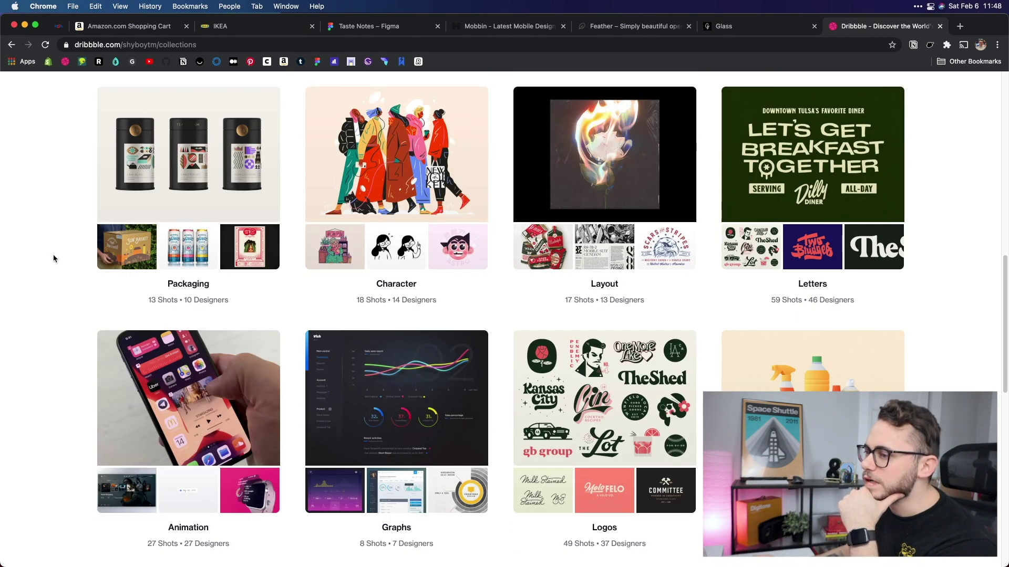
scroll(54, 258, "down", 2)
scroll(53, 258, "down", 3)
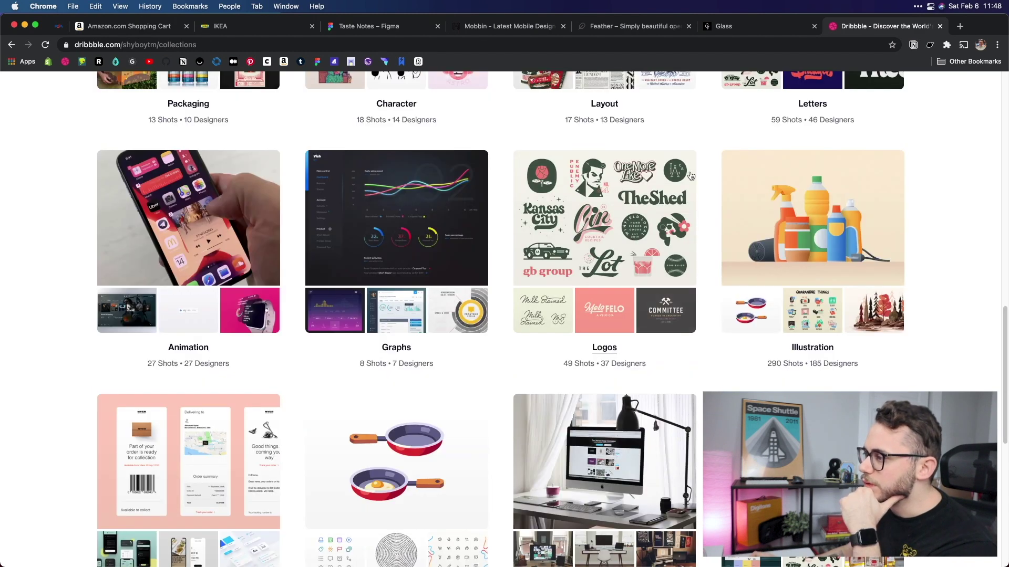
Open the UI collection and preview the Purchase Emails — Myer and bankme shots
scroll(235, 298, "down", 2)
left_click(235, 299)
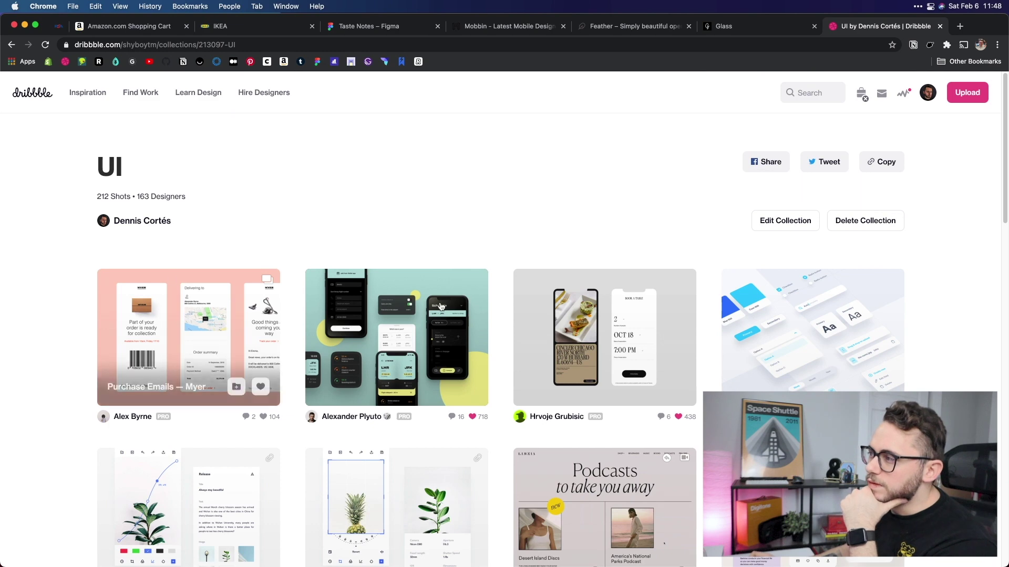
scroll(518, 201, "down", 2)
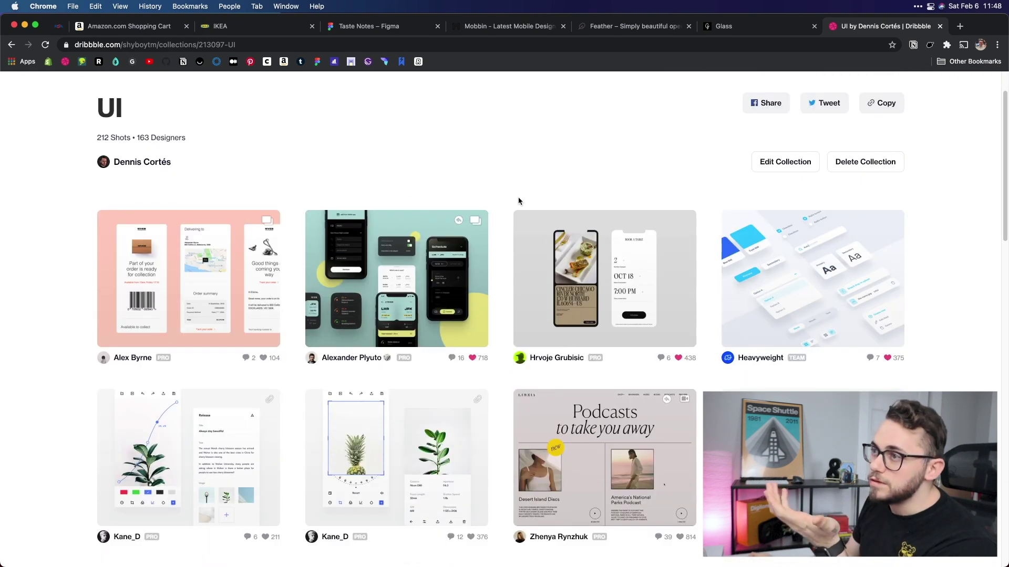
left_click(148, 261)
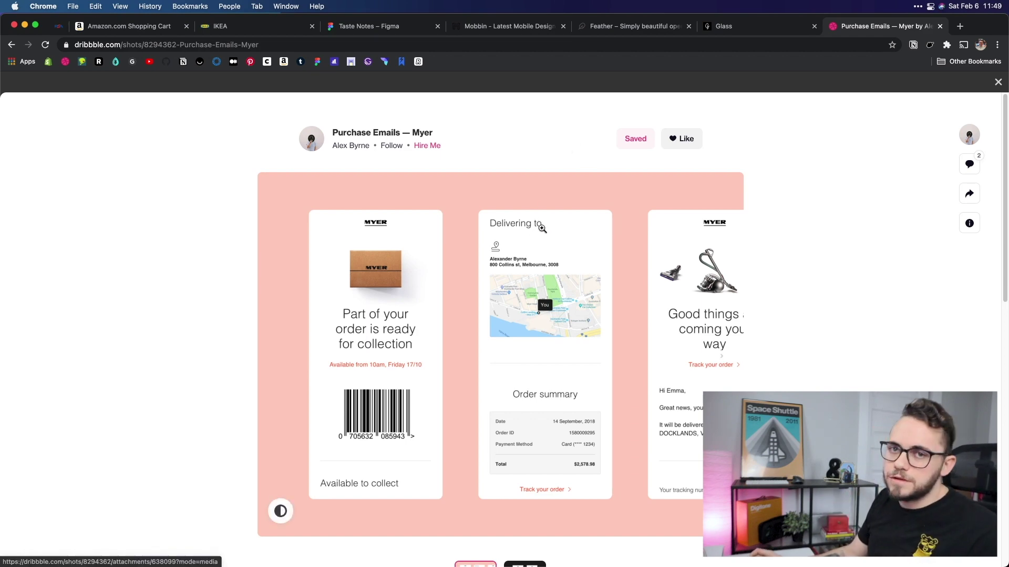
key("Escape")
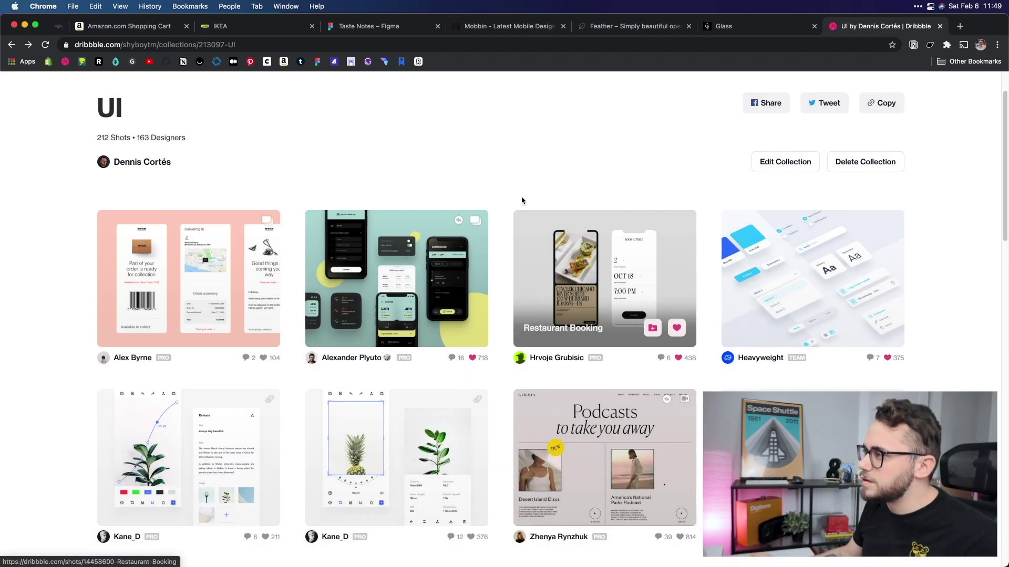
scroll(509, 189, "down", 2)
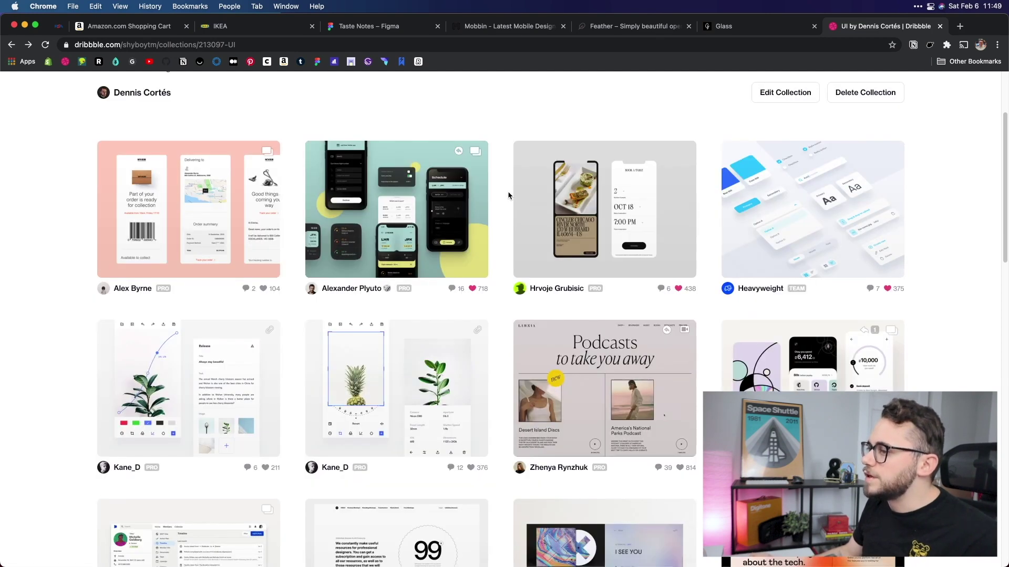
scroll(508, 196, "down", 2)
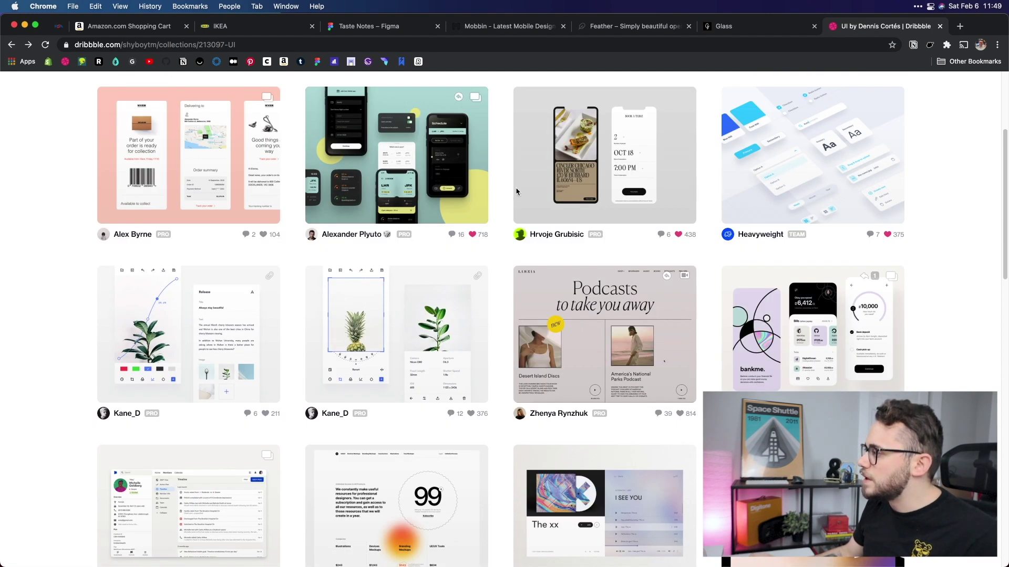
scroll(841, 221, "down", 1)
left_click(825, 315)
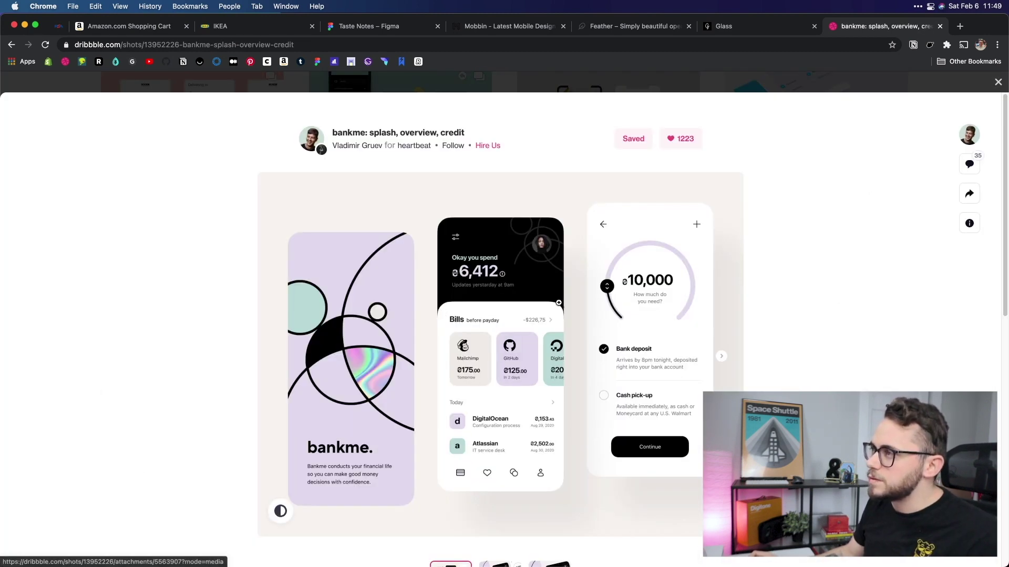
key("Escape")
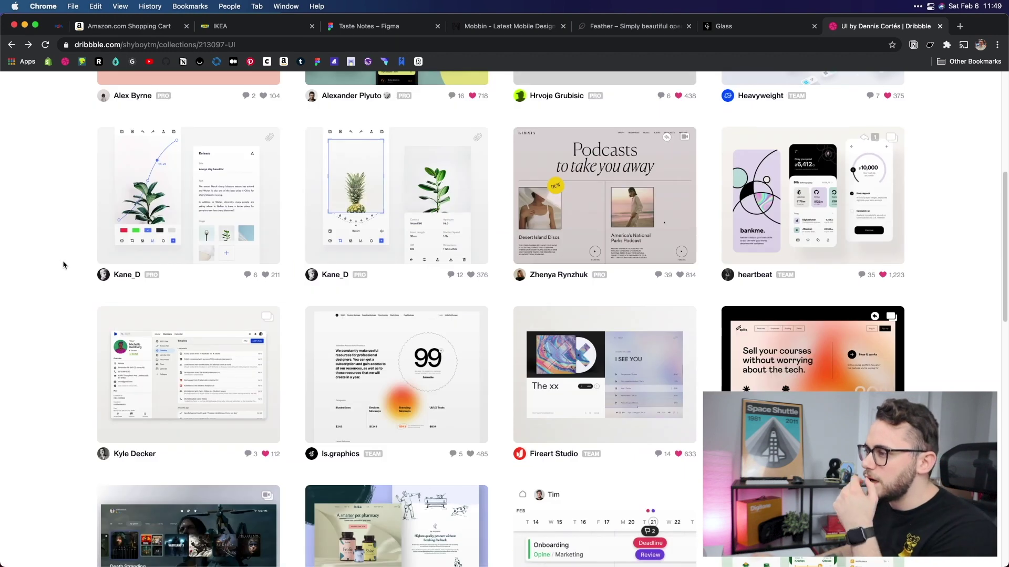
Open the Golden Gate Bridge Editorial shot and copy its image
scroll(63, 269, "down", 5)
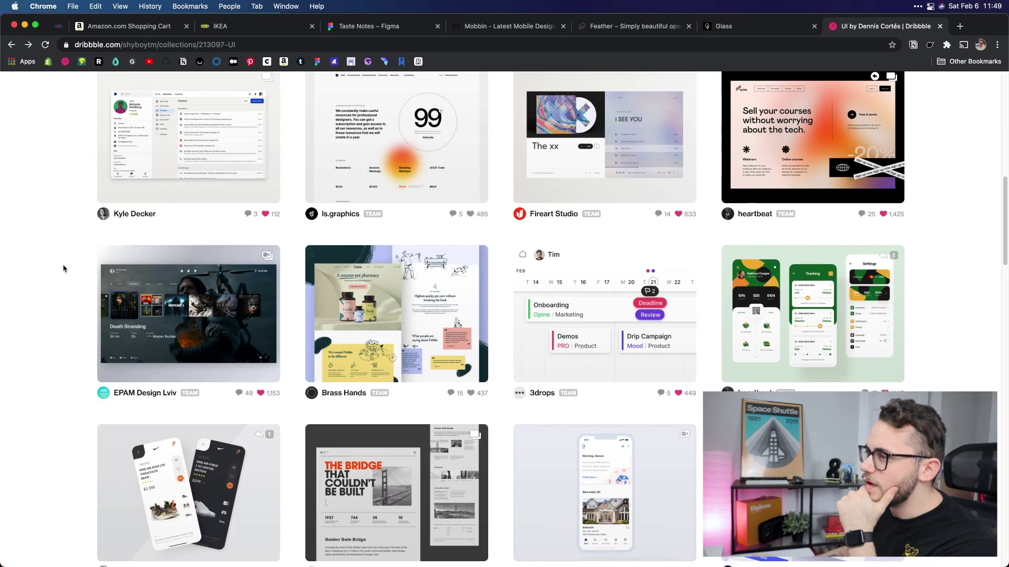
scroll(63, 269, "down", 2)
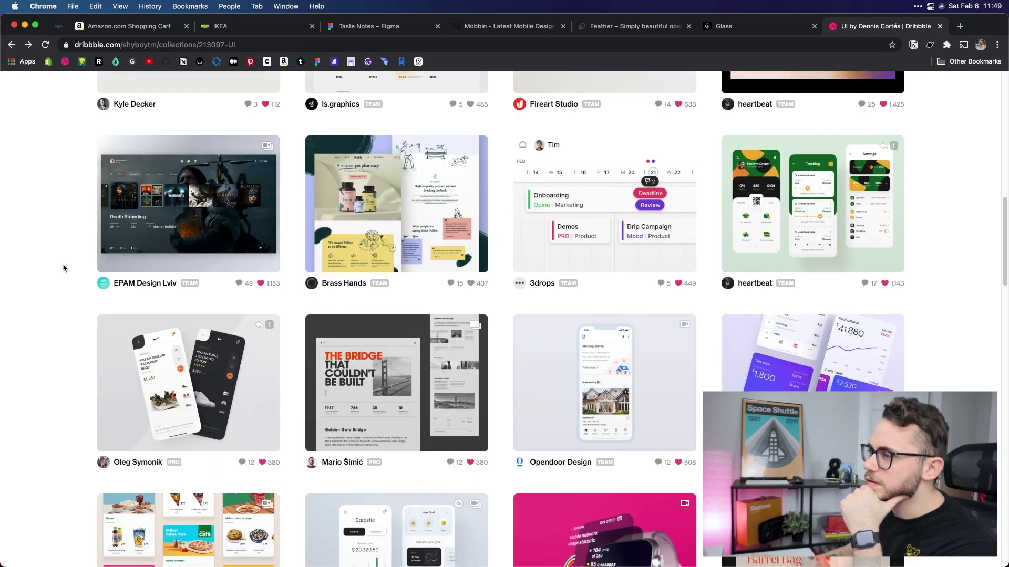
scroll(63, 268, "down", 2)
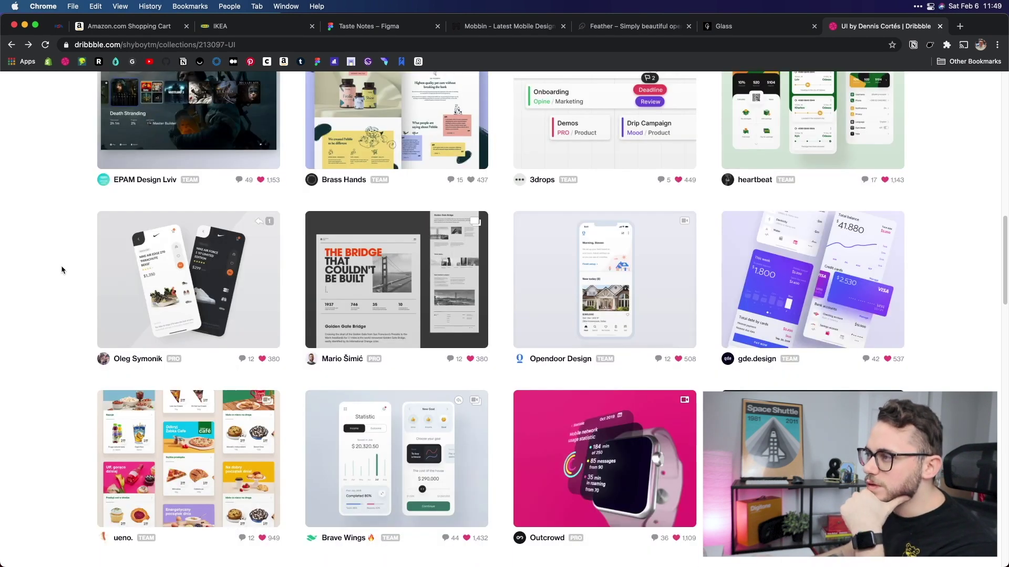
left_click(372, 271)
right_click(476, 341)
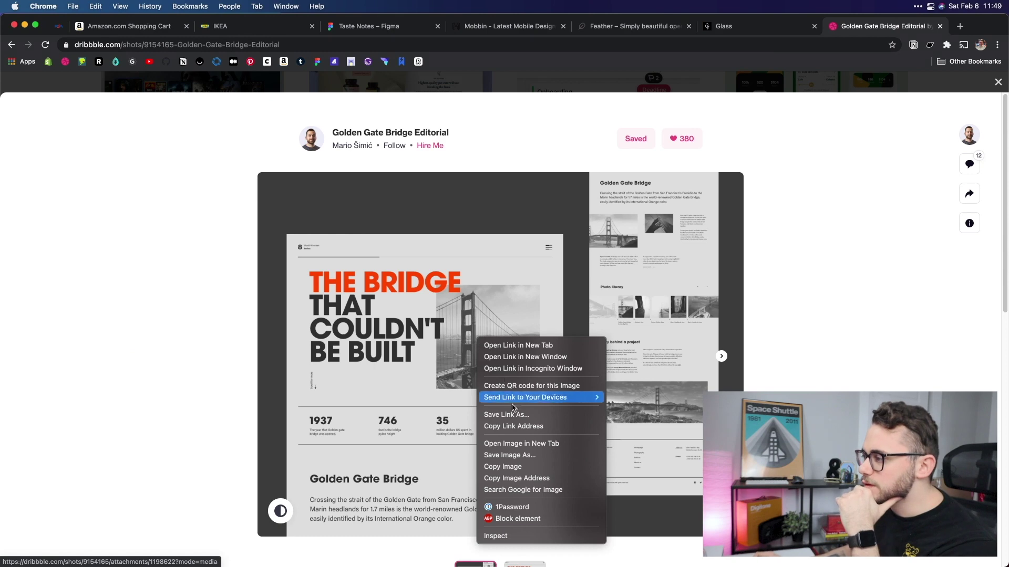
left_click(520, 466)
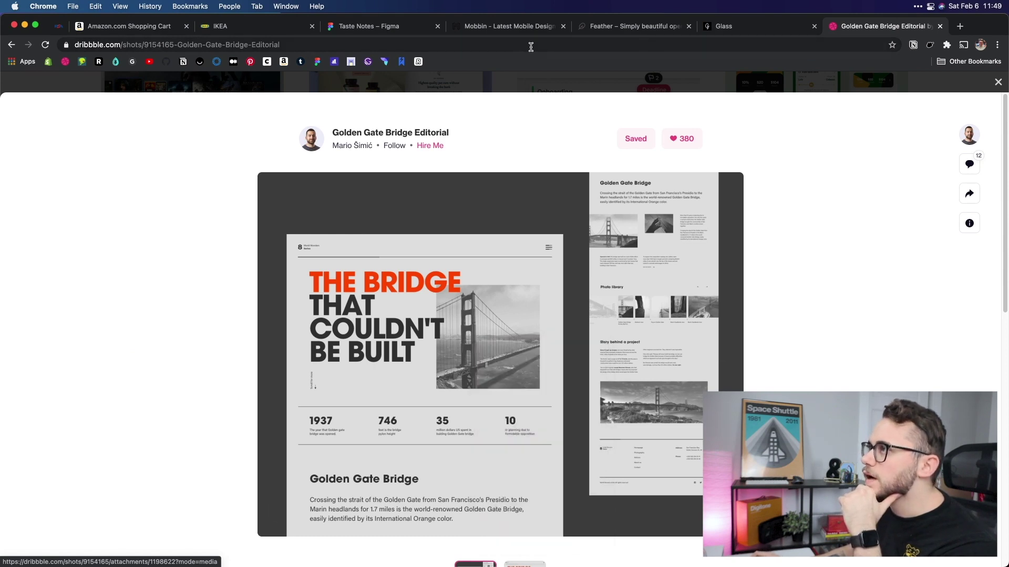
Paste the copied Golden Gate Bridge screenshot into the Taste Notes Components page
left_click(379, 29)
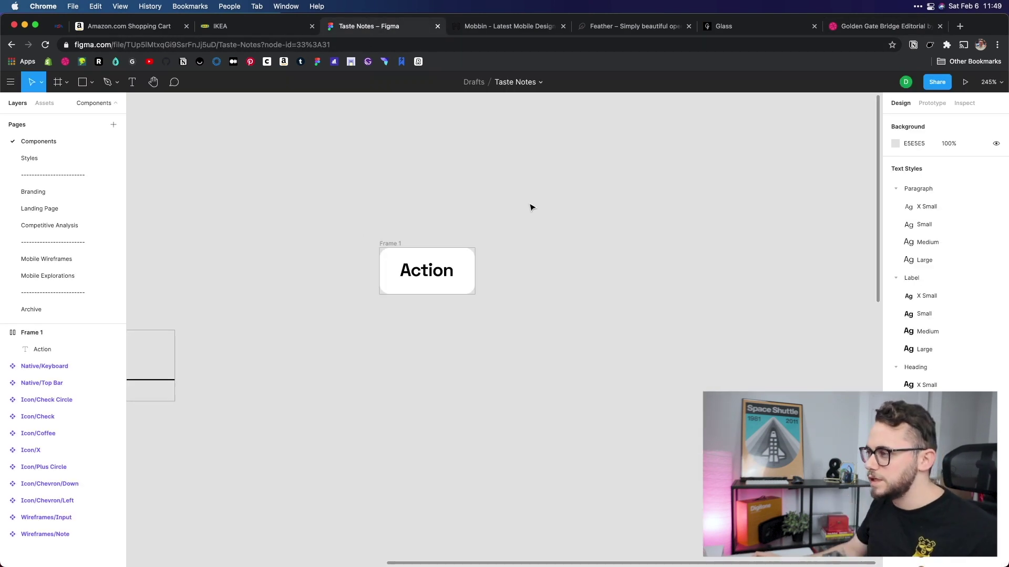
scroll(531, 208, "down", 10)
scroll(529, 221, "right", 5)
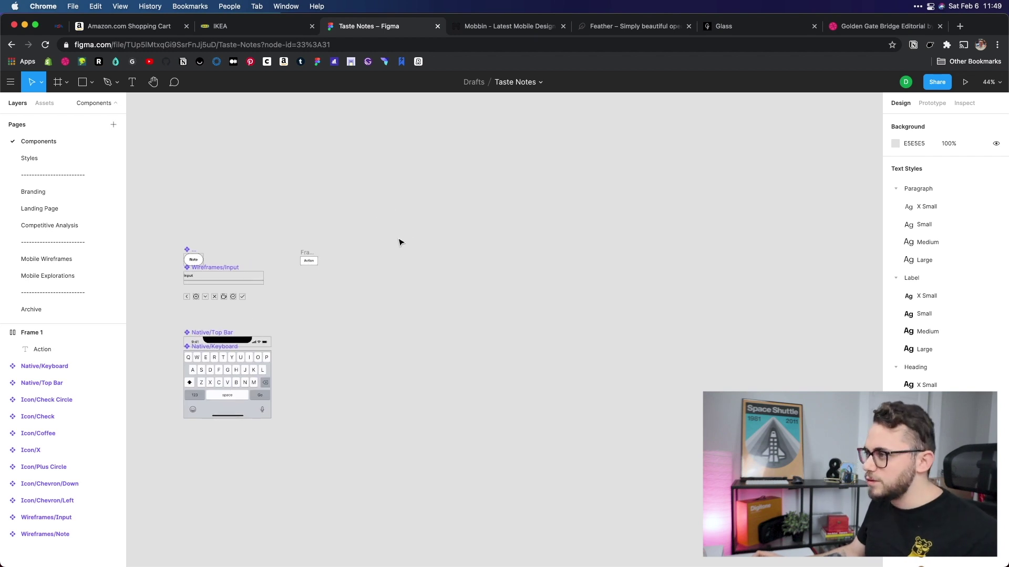
key("super+v")
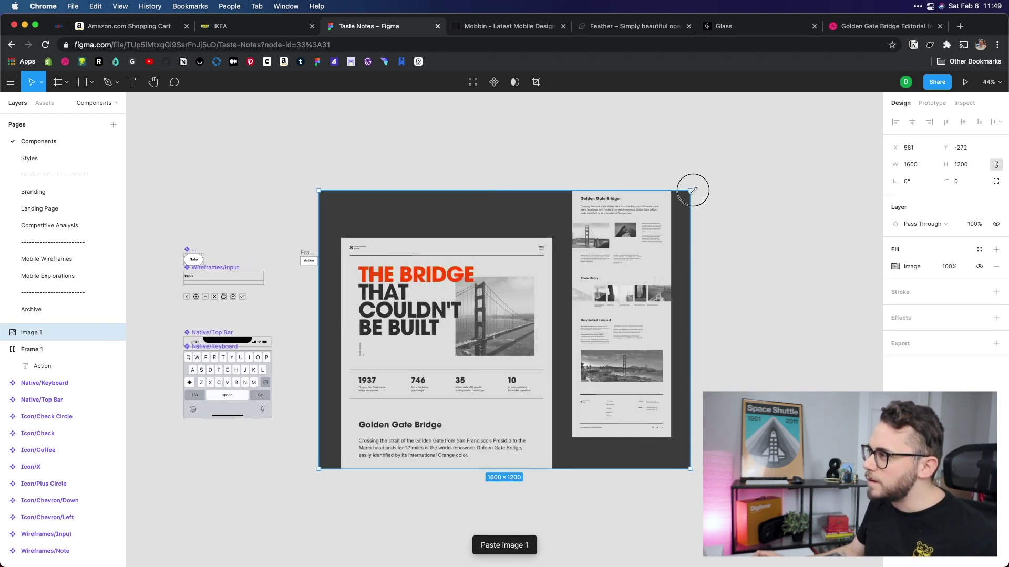
Scale the screenshot down to 624×468 and move it beside the Action button
left_click_drag(692, 190, 513, 280)
scroll(338, 225, "up", 5)
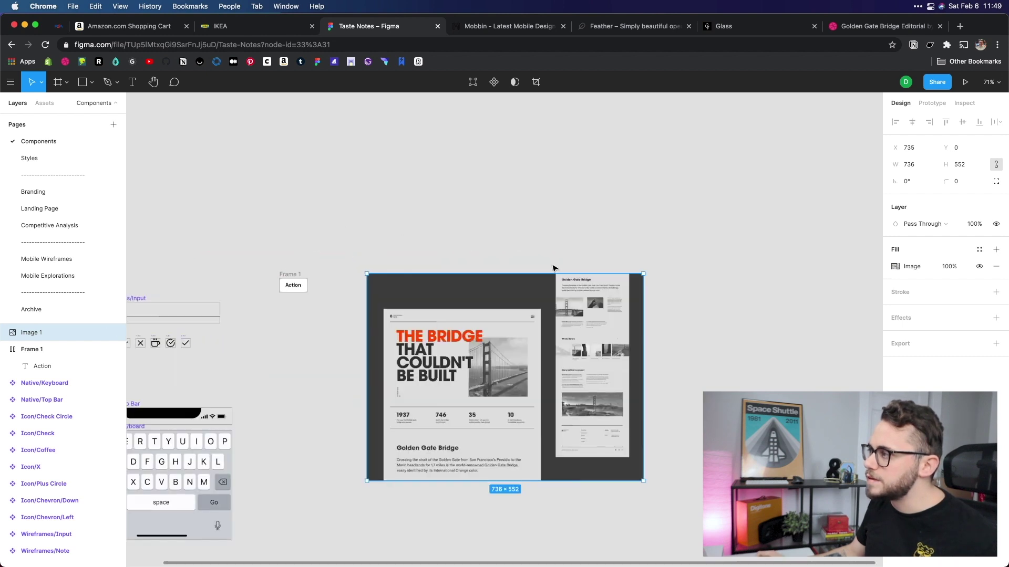
left_click_drag(642, 274, 622, 289)
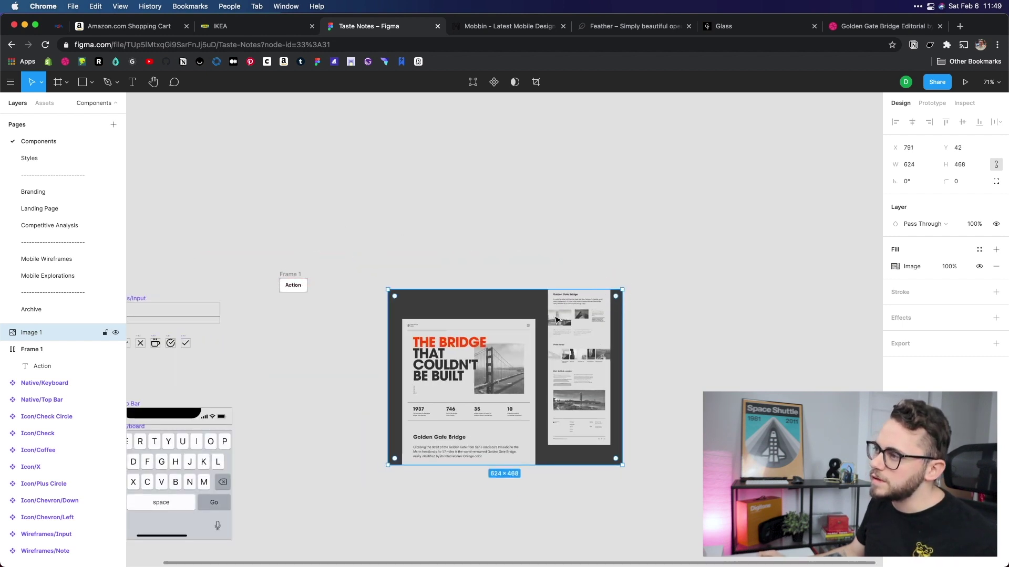
left_click_drag(556, 319, 519, 302)
left_click(473, 252)
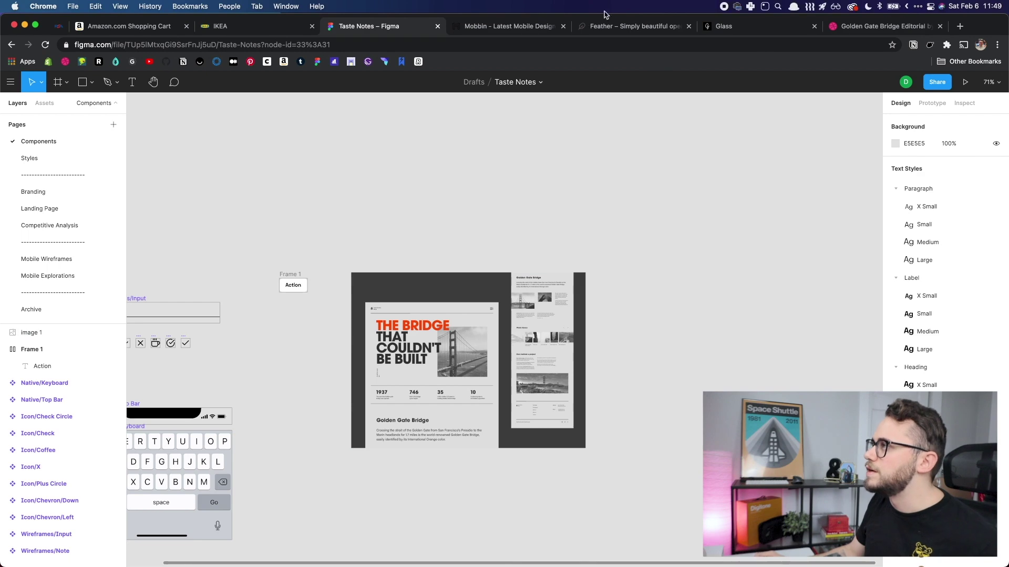
Back in Dribbble, close the Golden Gate shot and scroll further down the UI collection
left_click(884, 26)
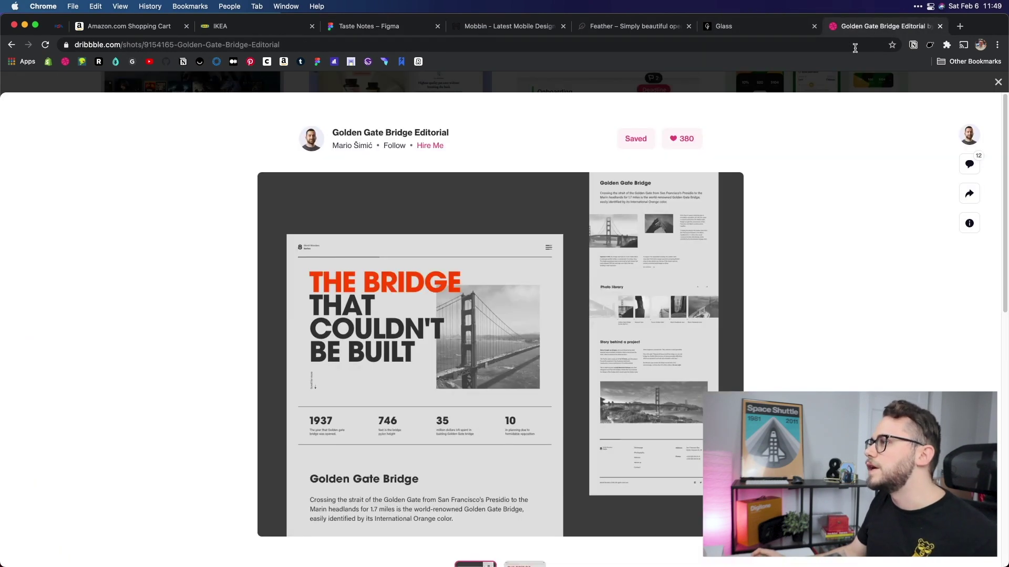
left_click(693, 86)
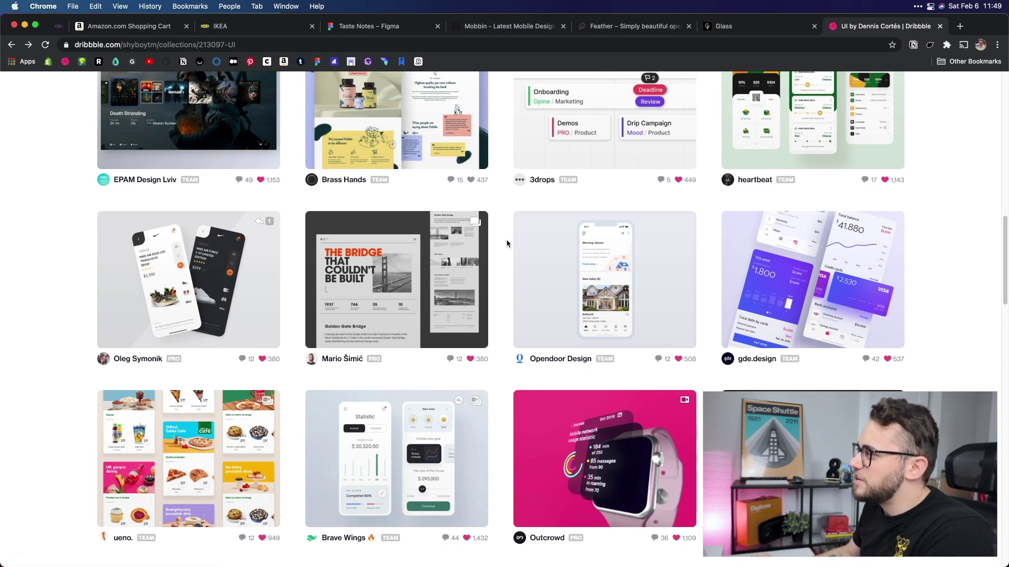
scroll(507, 243, "down", 6)
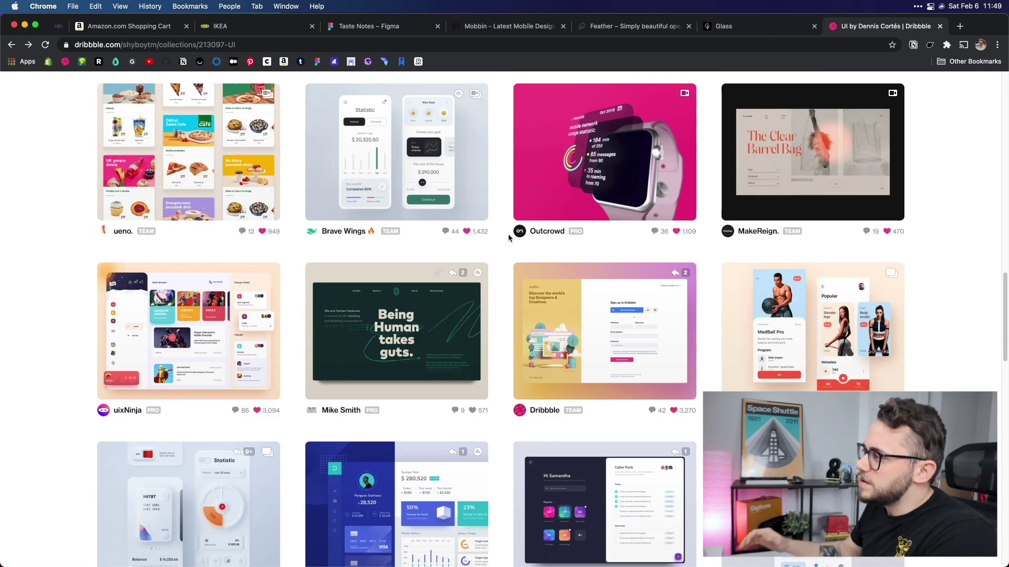
scroll(510, 231, "down", 2)
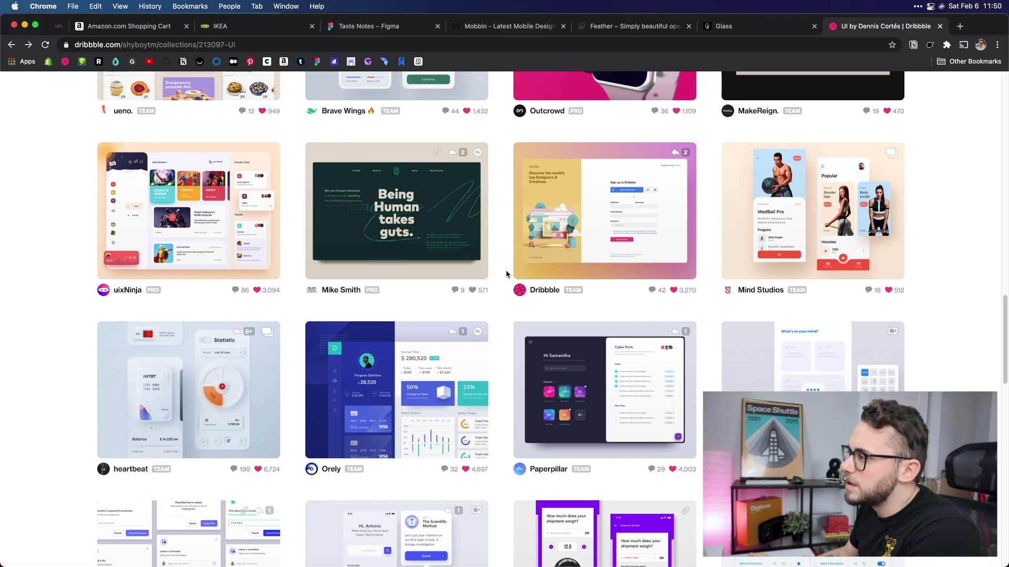
scroll(506, 269, "down", 5)
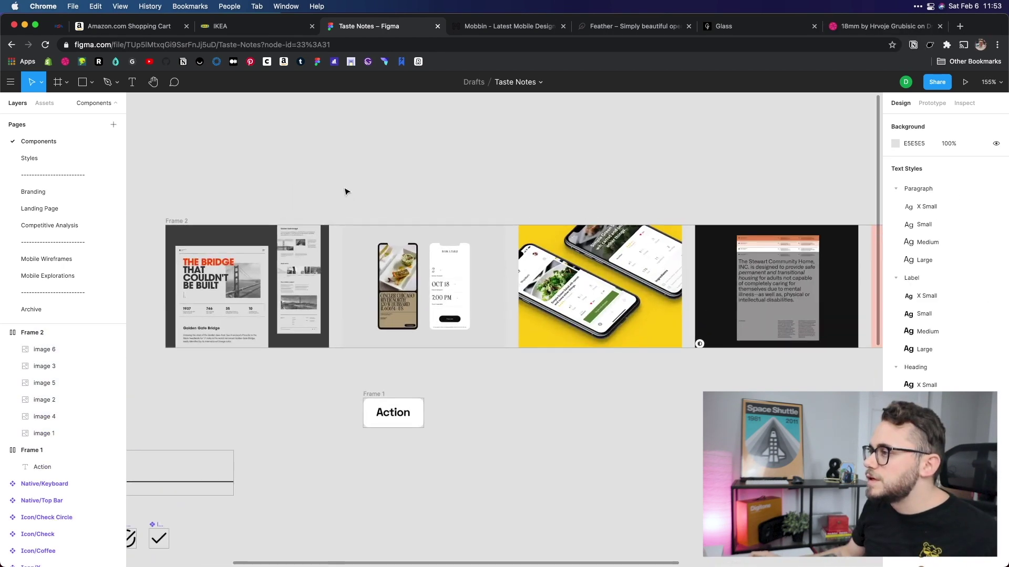
Pan across Frame 2's references: restaurant mockups, dark text poster, Myer screens, yellow phone
scroll(352, 188, "up", 5)
left_click(420, 181)
scroll(420, 181, "up", 3)
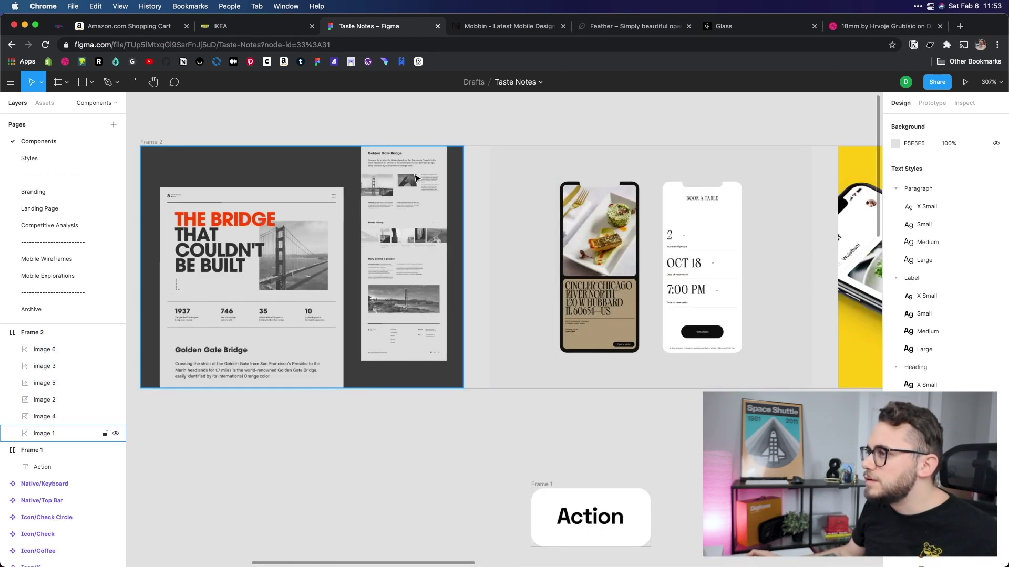
scroll(444, 157, "down", 2)
left_click_drag(811, 174, 496, 174)
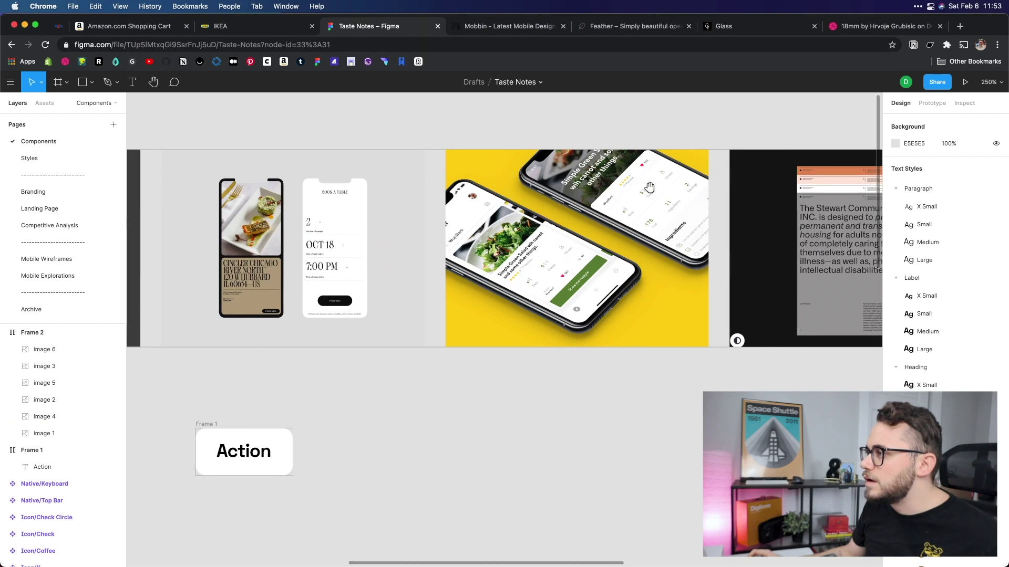
left_click_drag(650, 188, 322, 176)
left_click_drag(624, 187, 356, 186)
scroll(356, 186, "right", 3)
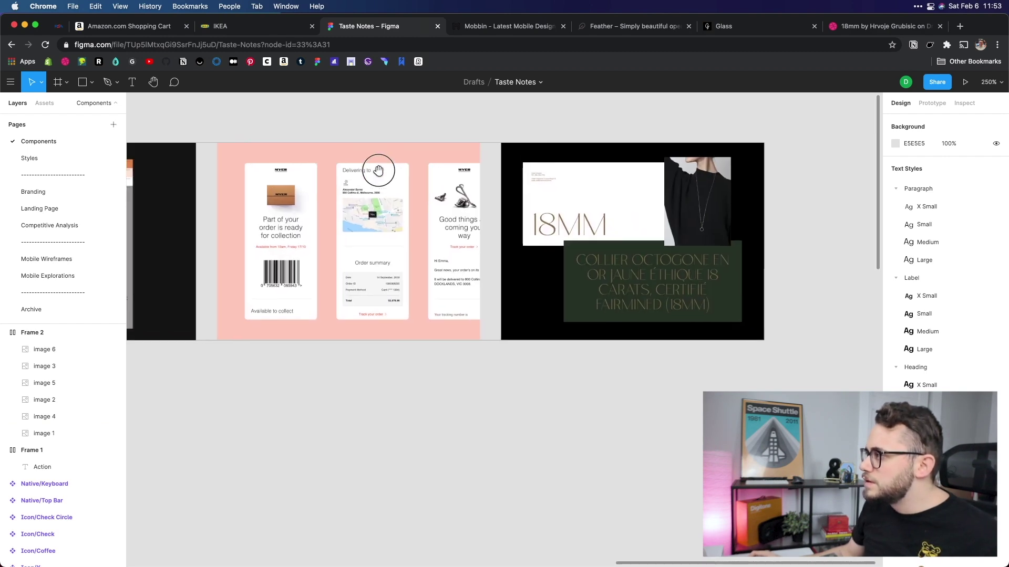
scroll(333, 194, "left", 15)
scroll(216, 270, "left", 8)
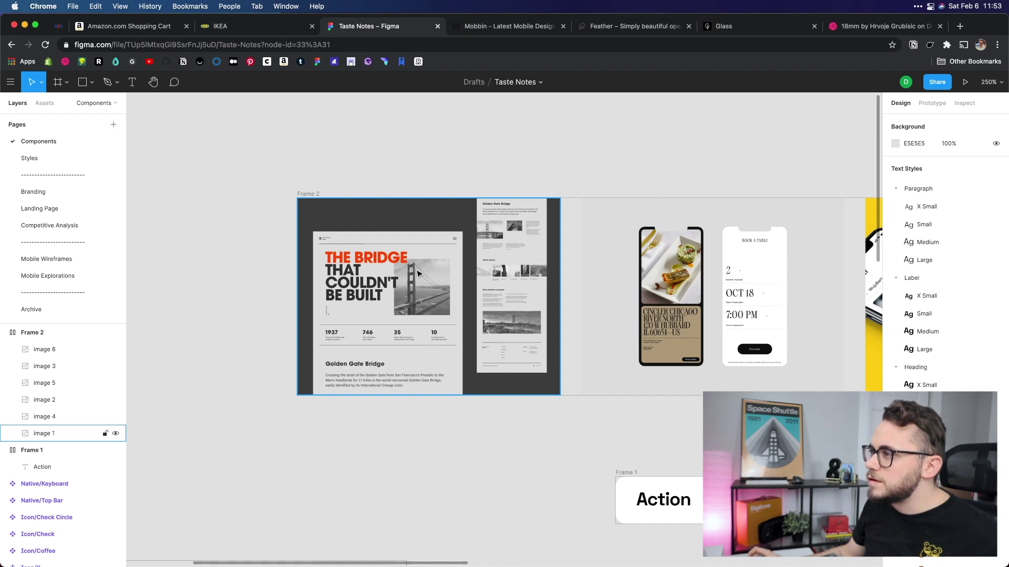
scroll(452, 271, "right", 9)
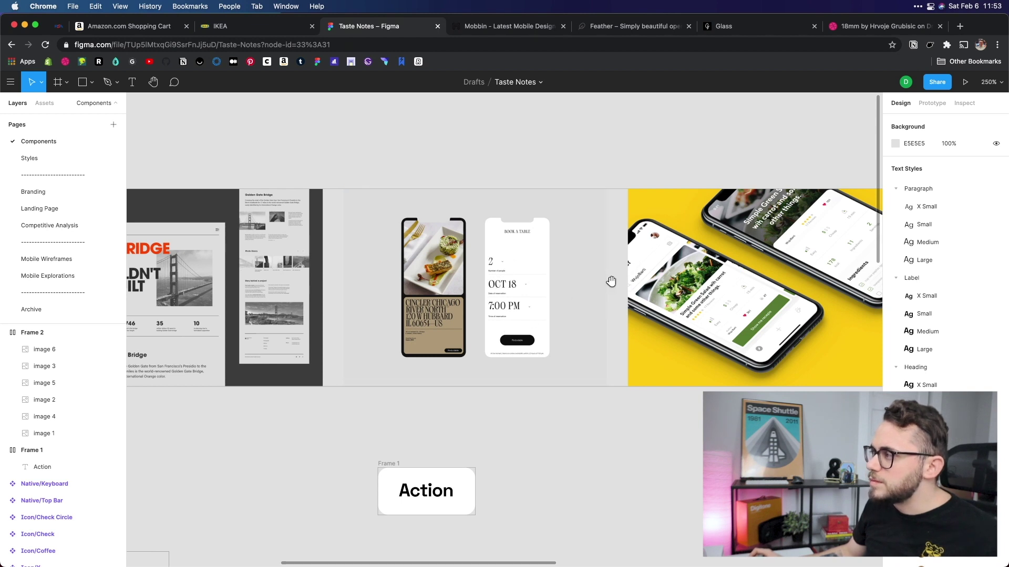
left_click_drag(610, 279, 400, 285)
left_click_drag(581, 315, 467, 322)
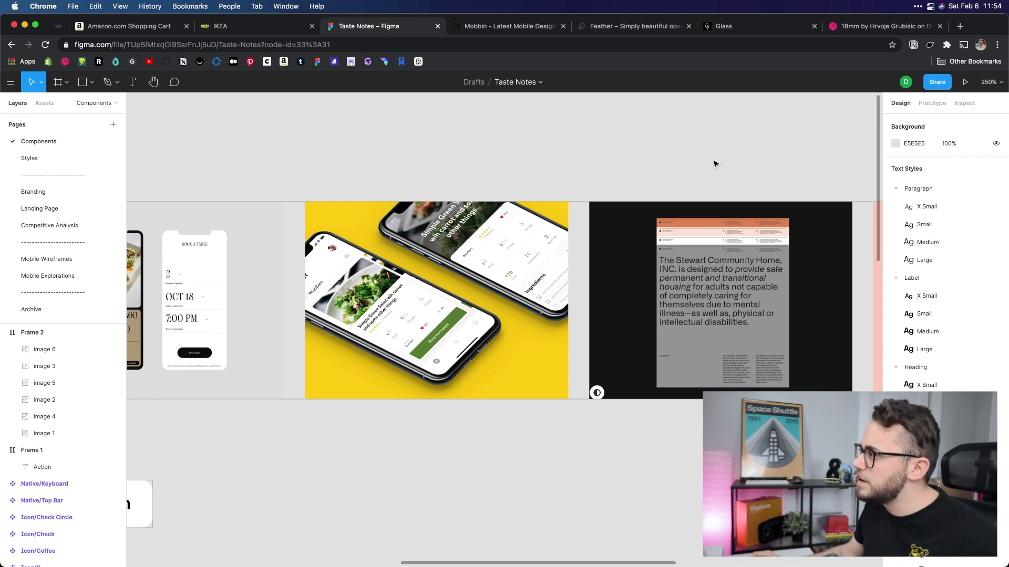
Inspect the Stewart Community Home poster and pink order-screens images by selecting them
scroll(715, 164, "right", 5)
left_click(485, 305)
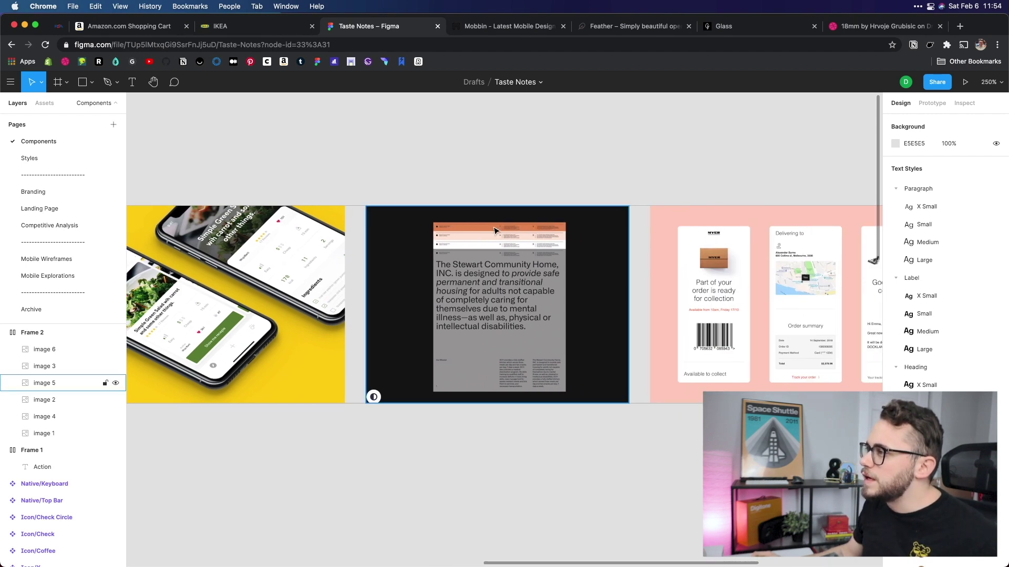
scroll(484, 225, "up", 5)
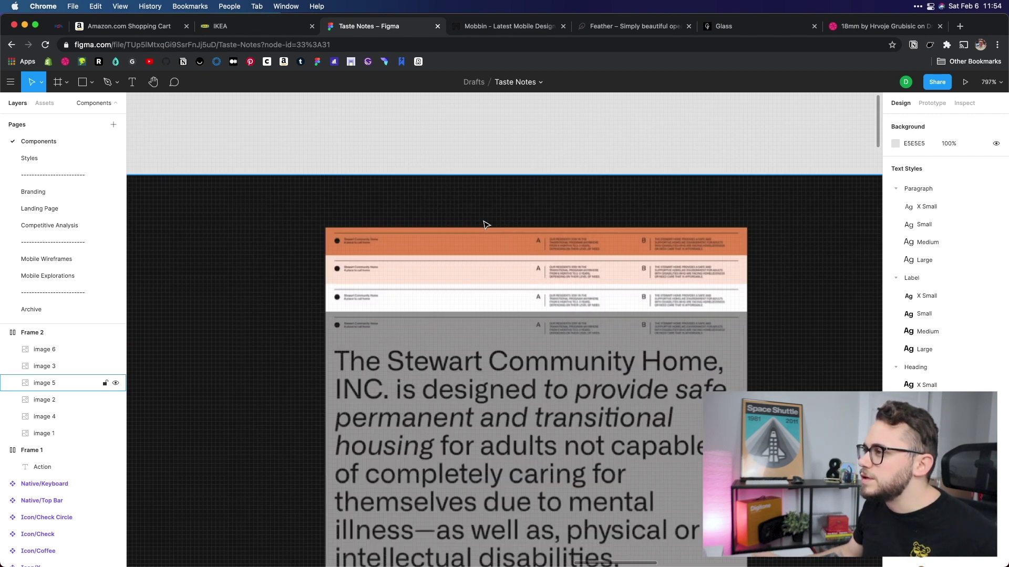
scroll(495, 240, "down", 5)
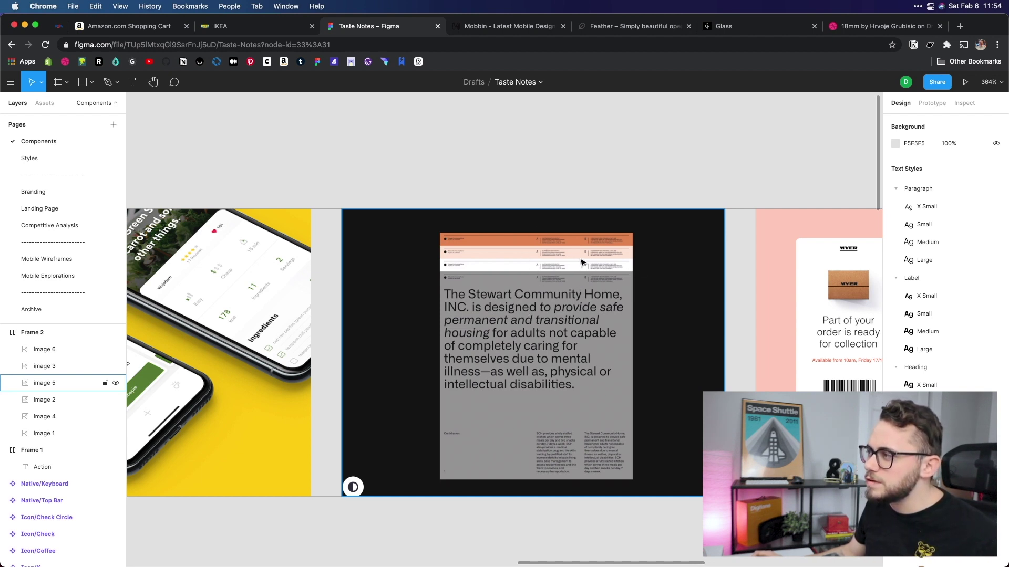
scroll(596, 297, "right", 10)
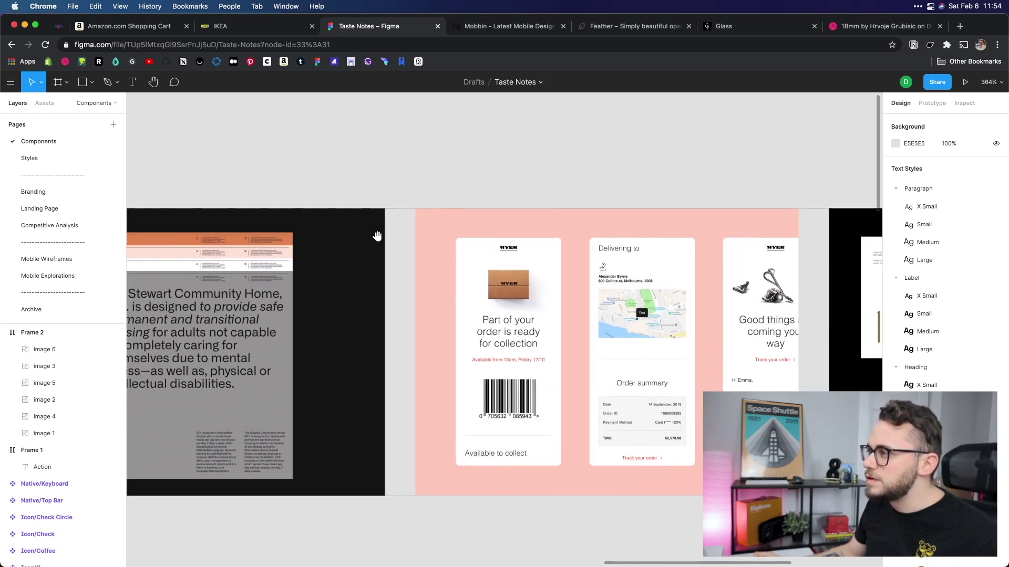
left_click(438, 322)
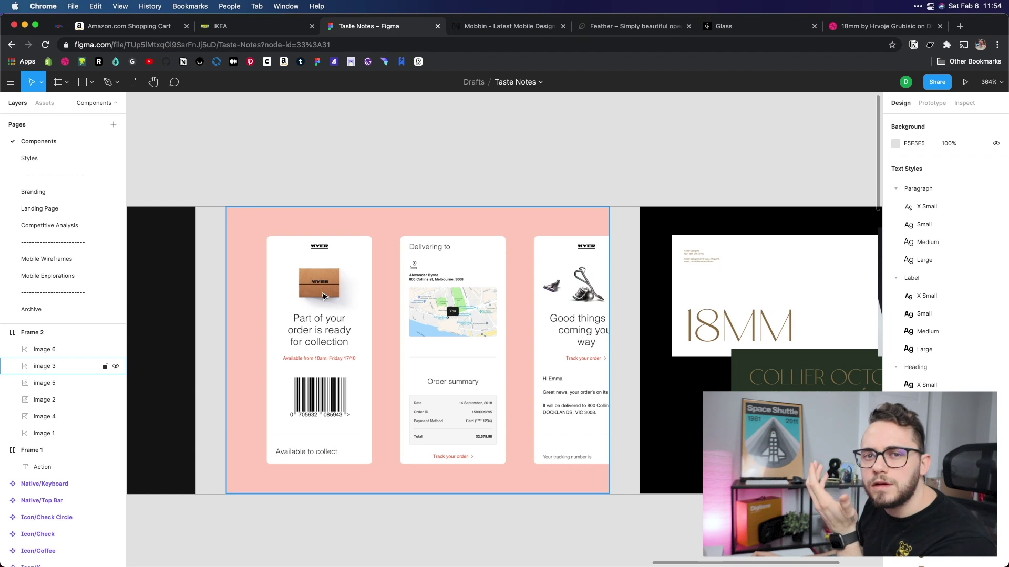
left_click(681, 179)
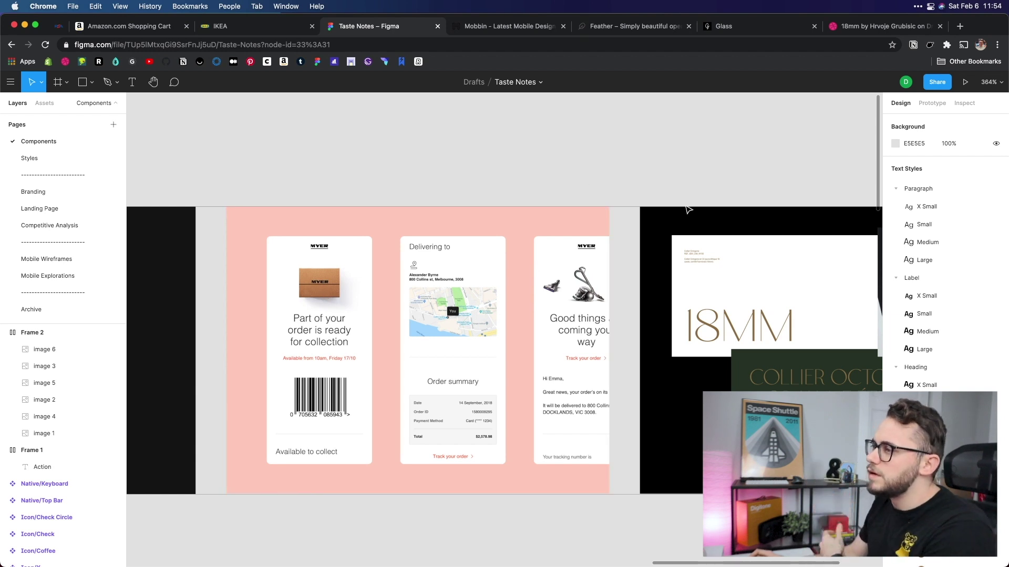
Alt-drag a copy of the Action button frame beside the original, creating Frame 3
scroll(768, 156, "right", 6)
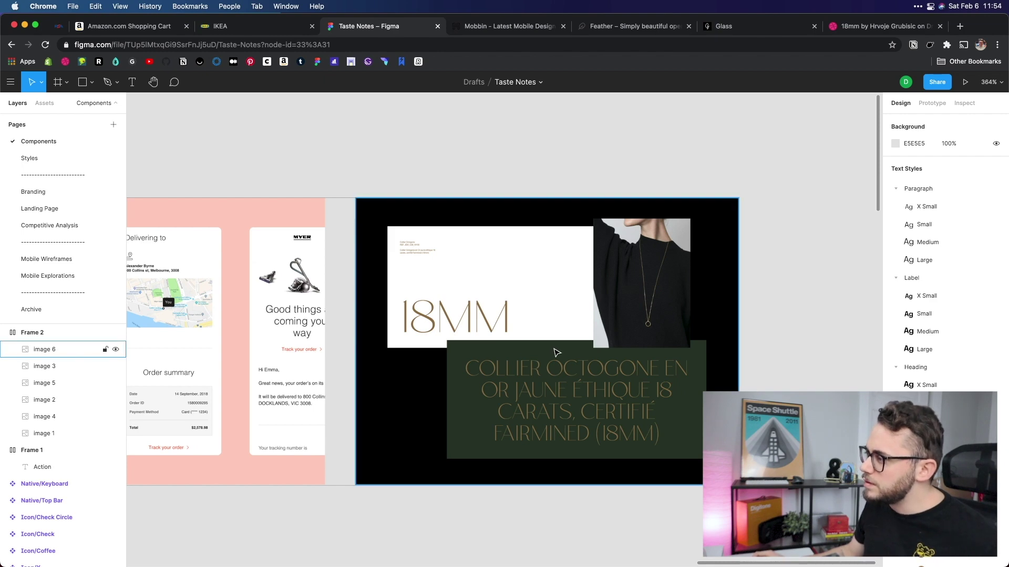
scroll(556, 352, "down", 5)
left_click_drag(407, 421, 653, 318)
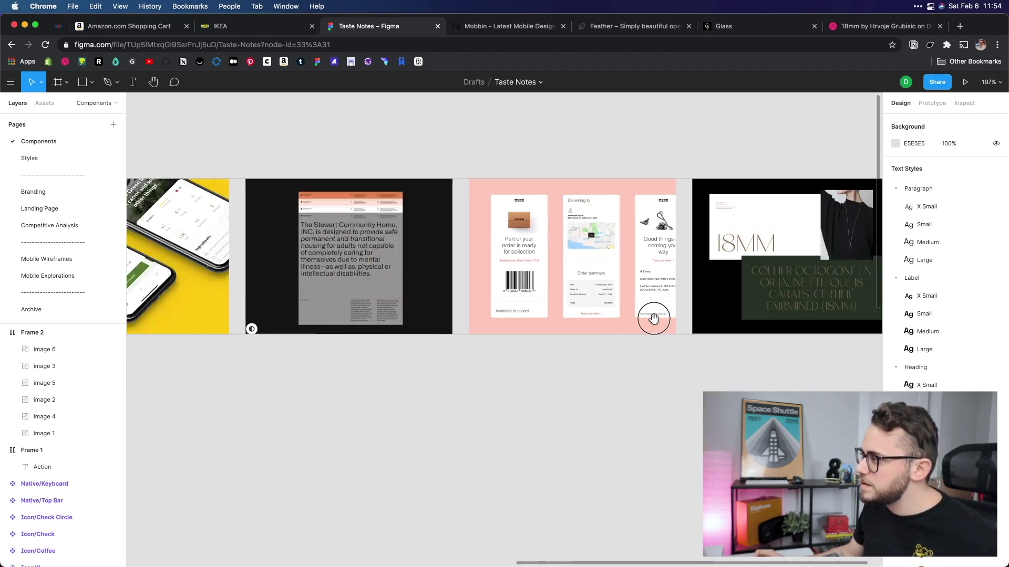
scroll(653, 317, "left", 15)
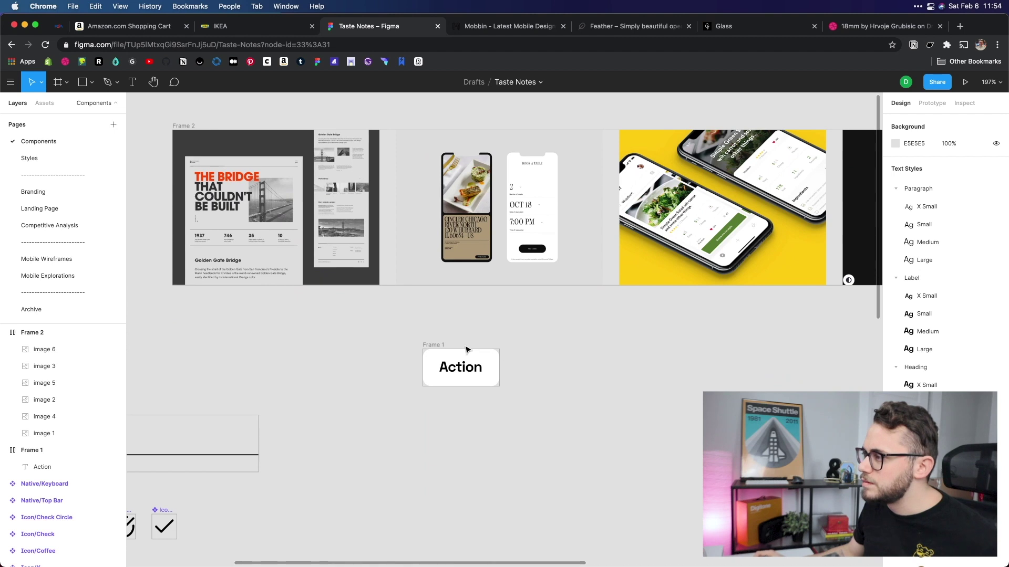
left_click(440, 348)
left_click_drag(462, 364, 561, 370)
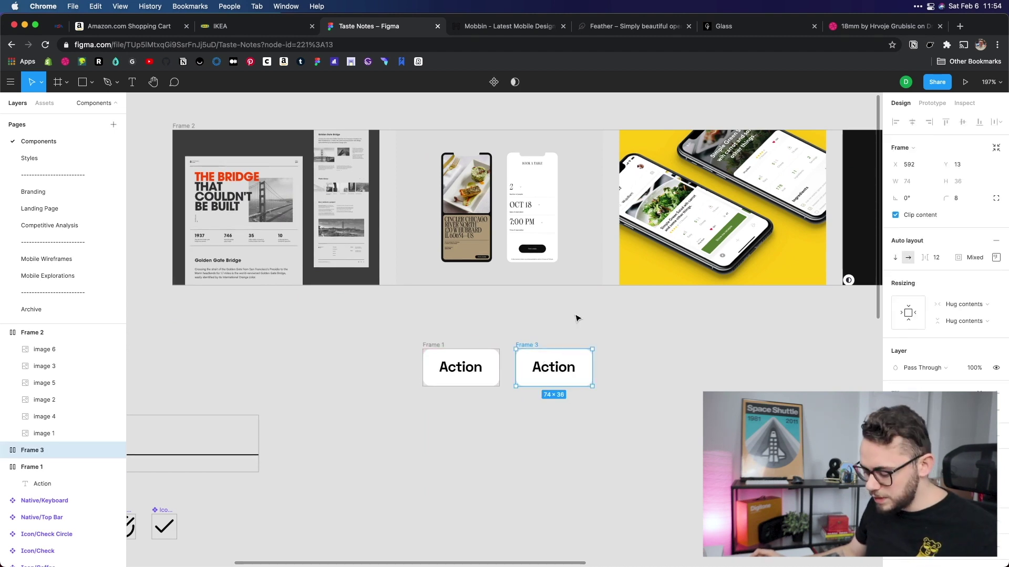
Duplicate the Action button three more times with Cmd+D, creating Frames 4, 5 and 6
key("super+d")
key("super+d")
key("super+d")
left_click(713, 325)
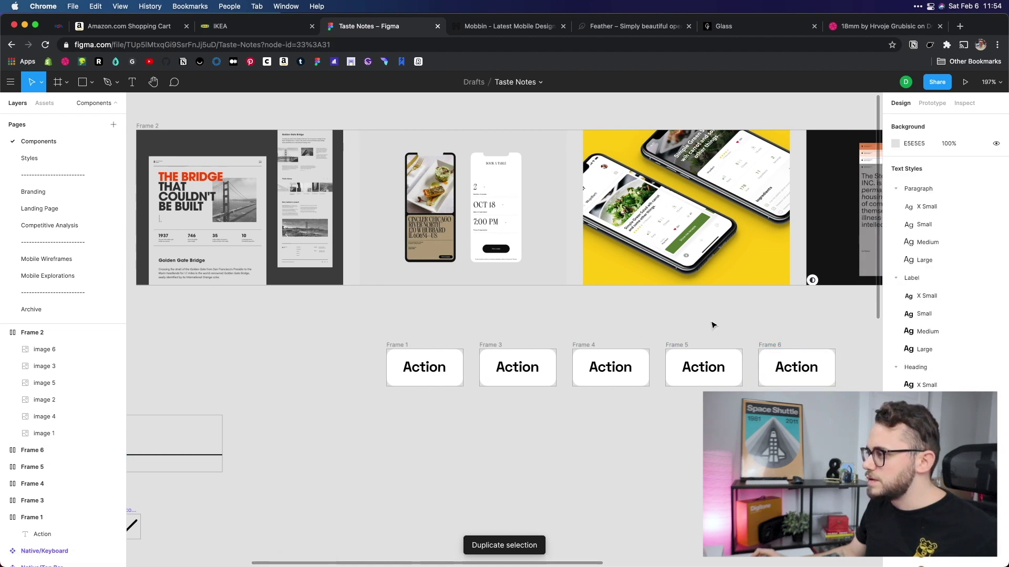
scroll(713, 326, "right", 5)
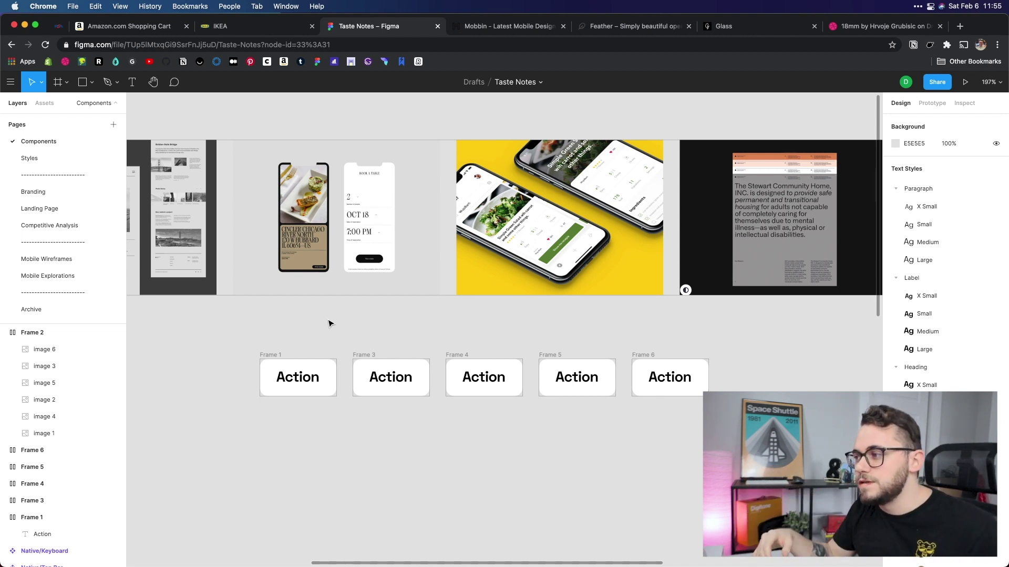
left_click_drag(358, 338, 479, 345)
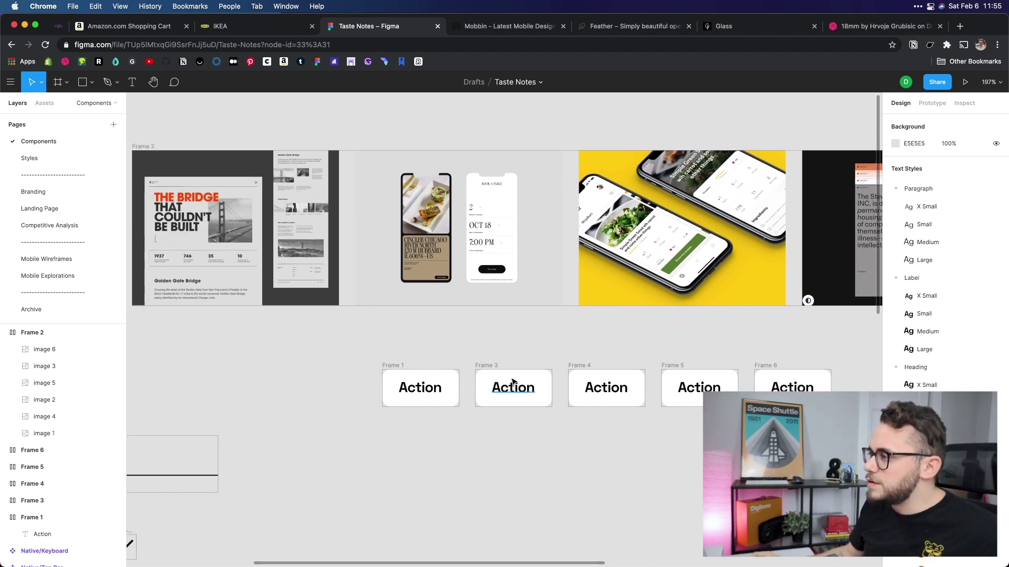
scroll(464, 373, "right", 3)
left_click(424, 372)
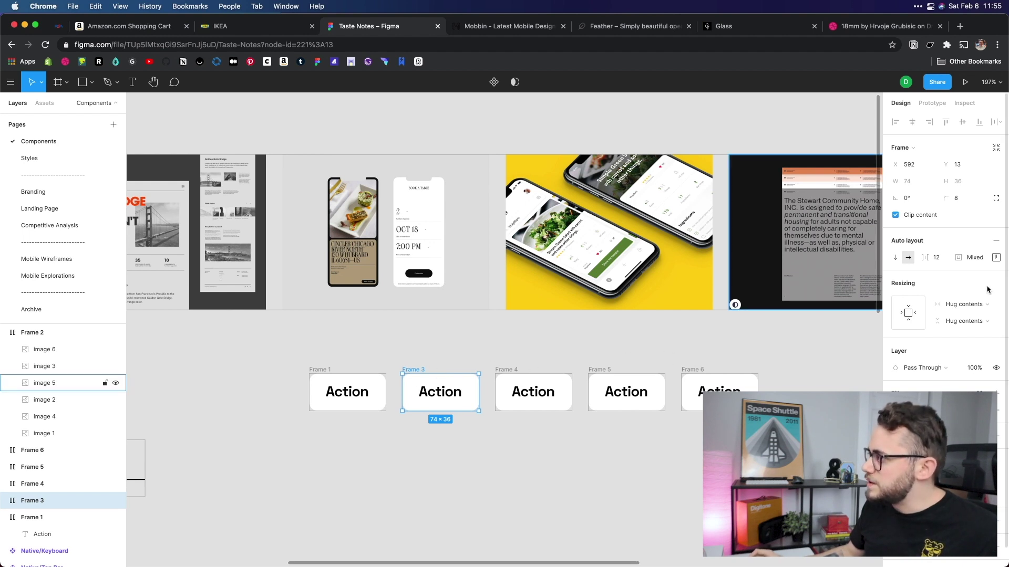
left_click(996, 257)
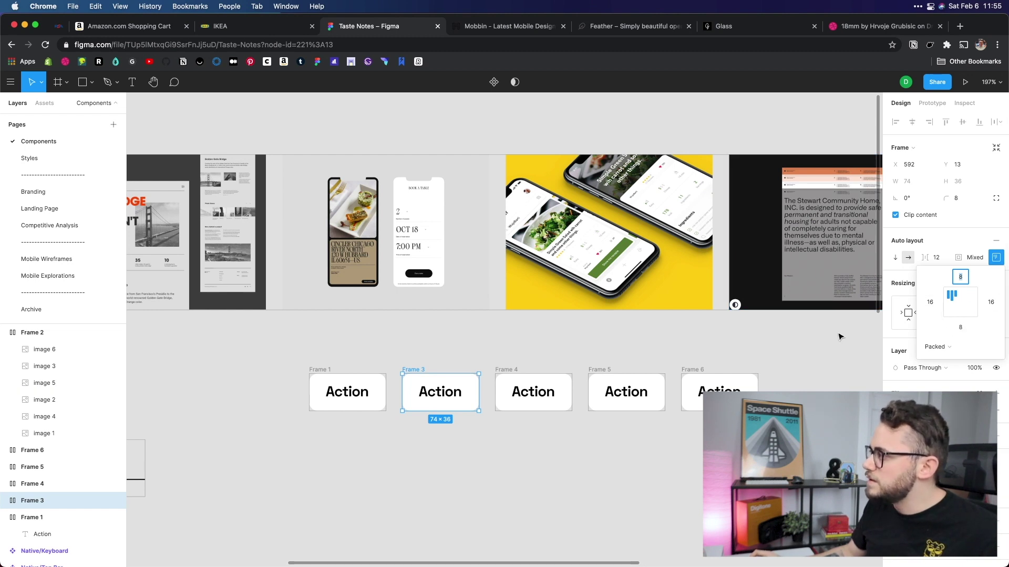
left_click(940, 259)
left_click(938, 258)
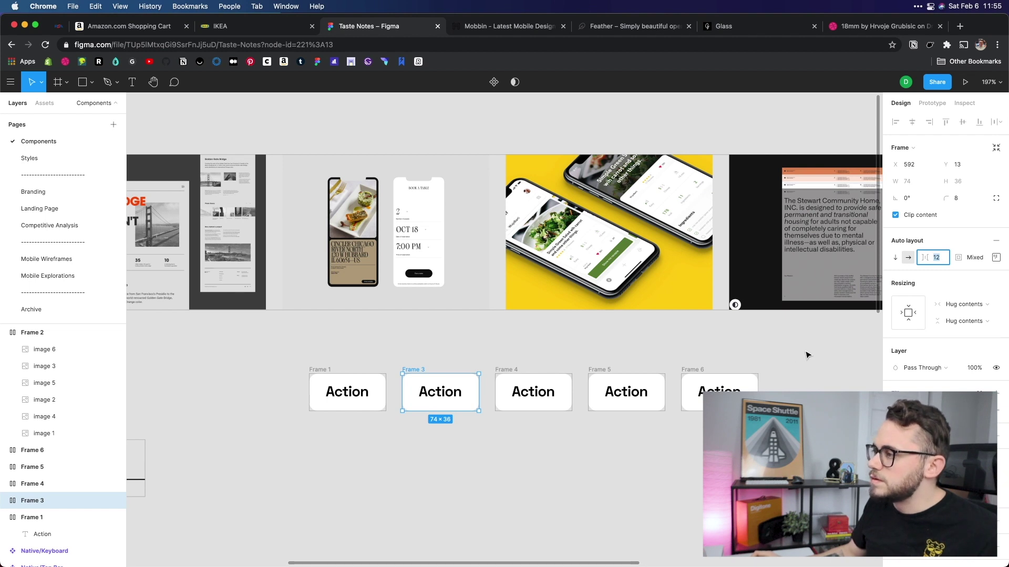
left_click(761, 338)
key("r")
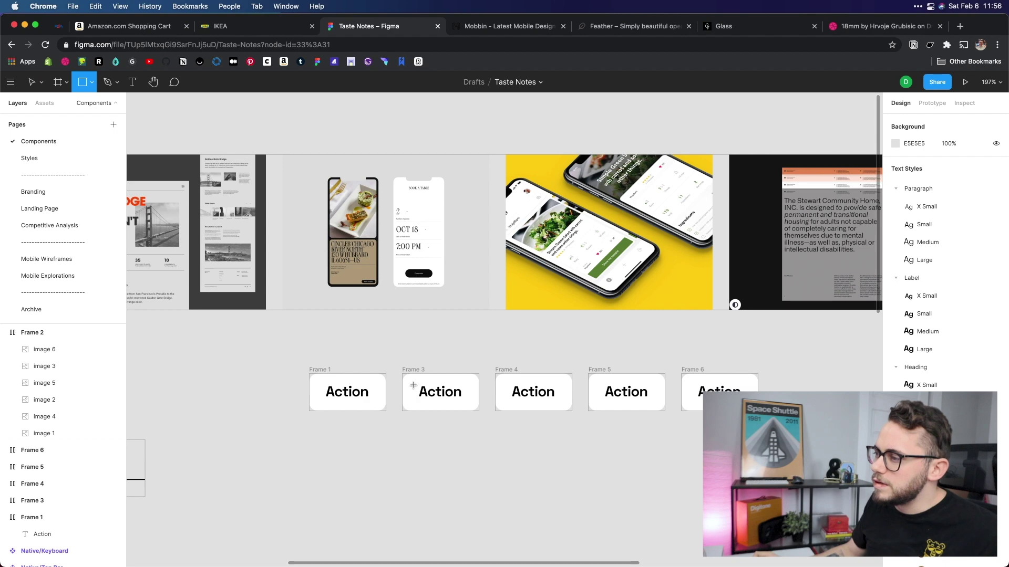
key("v")
Drag edit-2.svg from Downloads into Frame 3 and scale it proportionally to 12×12
mouse_move(21, 321)
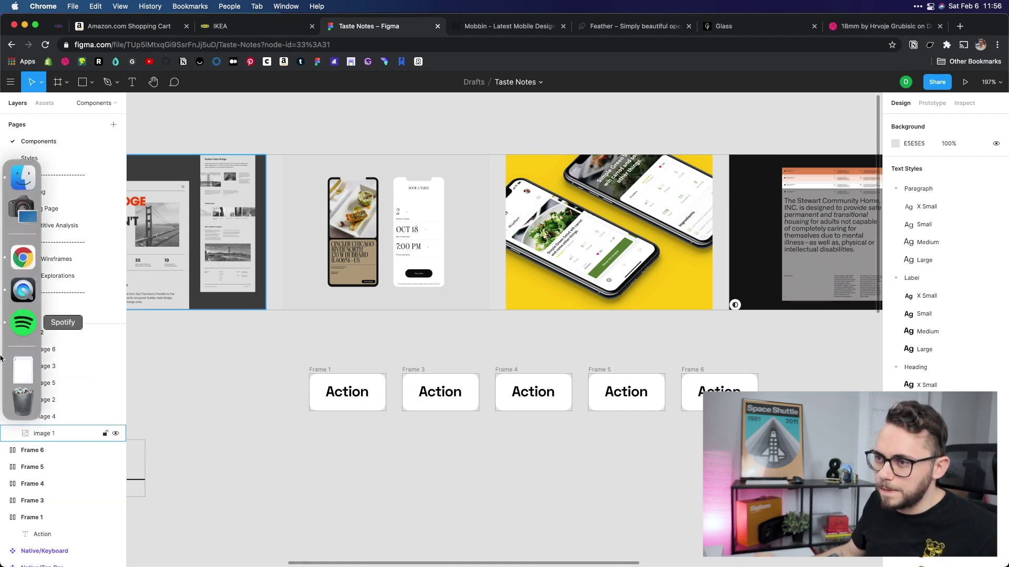
left_click(20, 374)
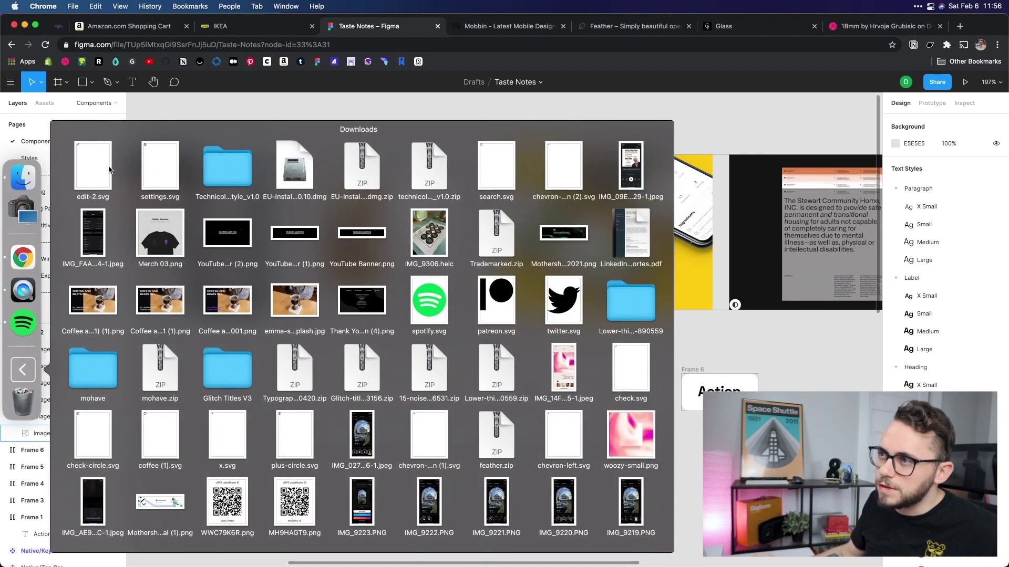
left_click_drag(108, 168, 430, 405)
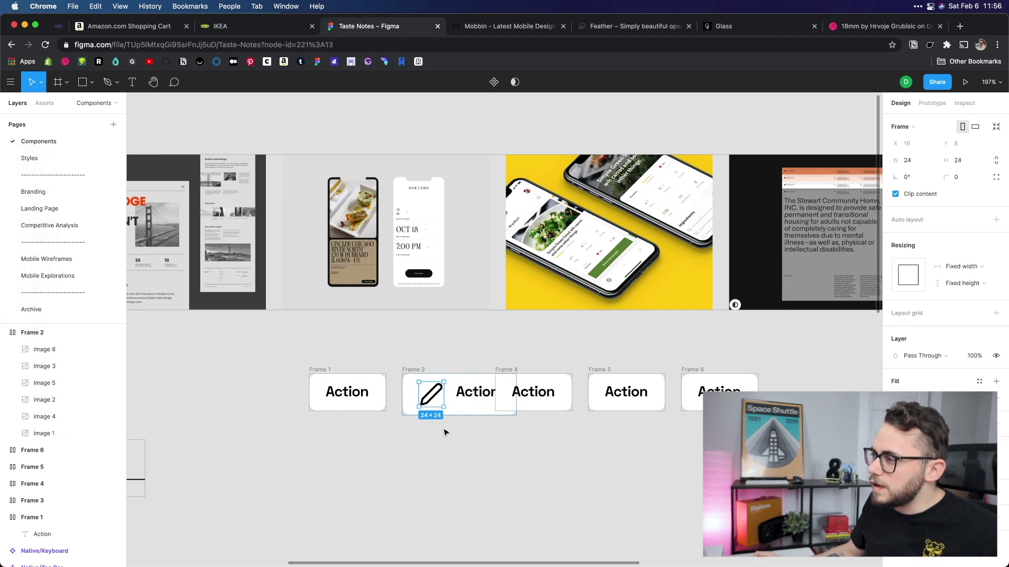
left_click(997, 160)
left_click(929, 166)
type("1")
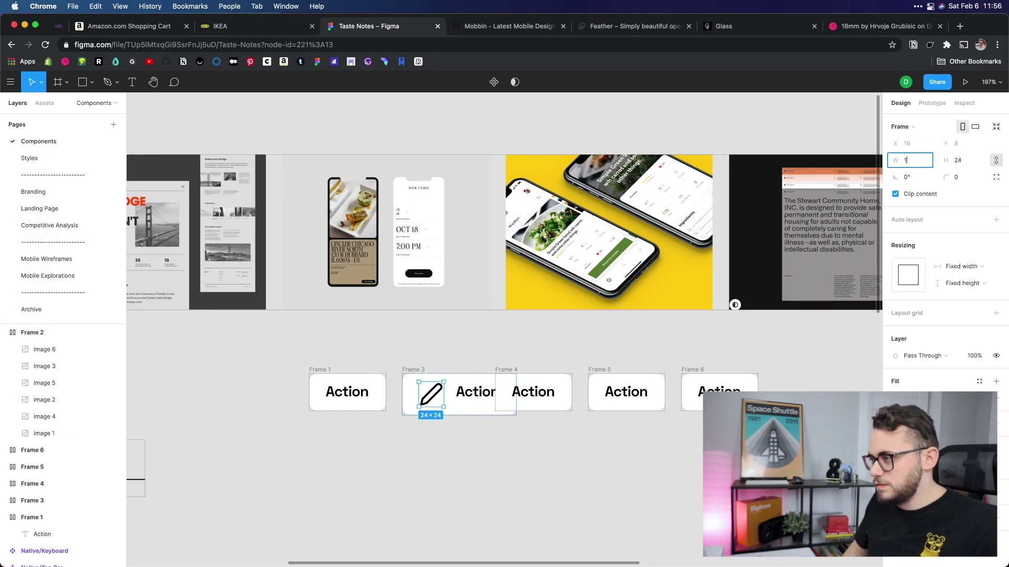
type("2")
key("Return")
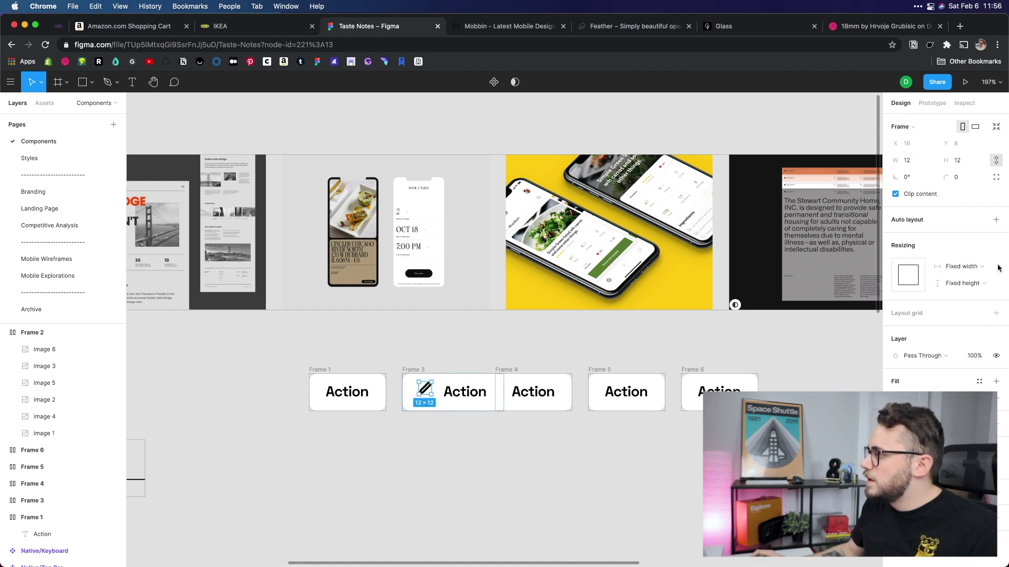
Centre the icon and label vertically in Frame 3's auto layout
key("Escape")
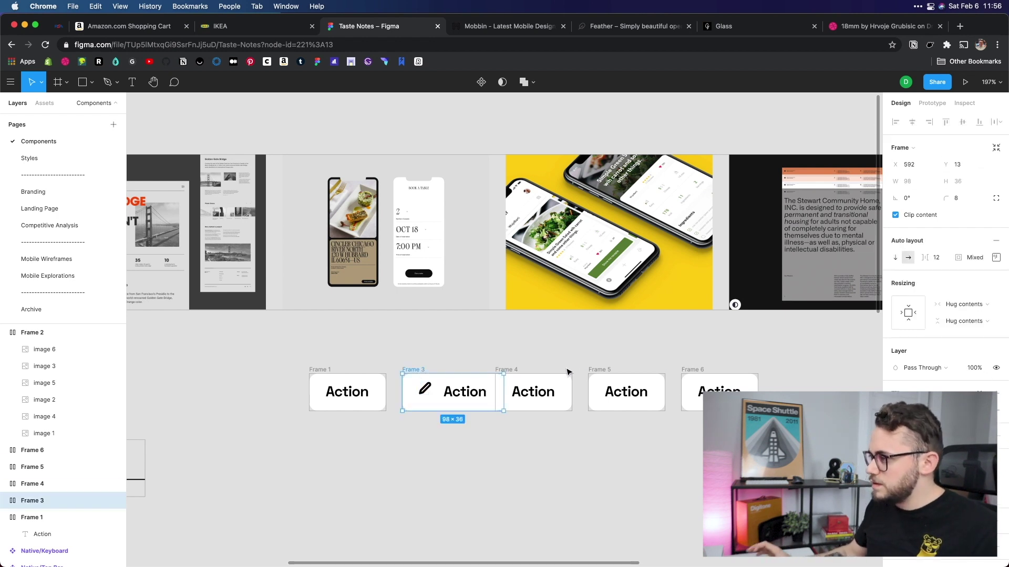
left_click(996, 256)
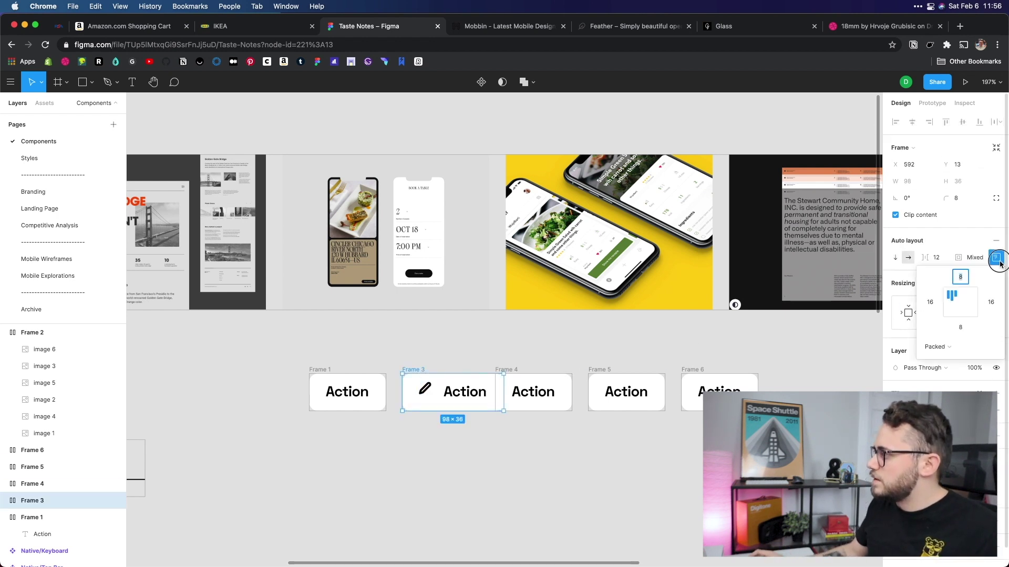
left_click(960, 302)
Move the Frame 4 button right so it no longer overlaps Frame 3
left_click(632, 354)
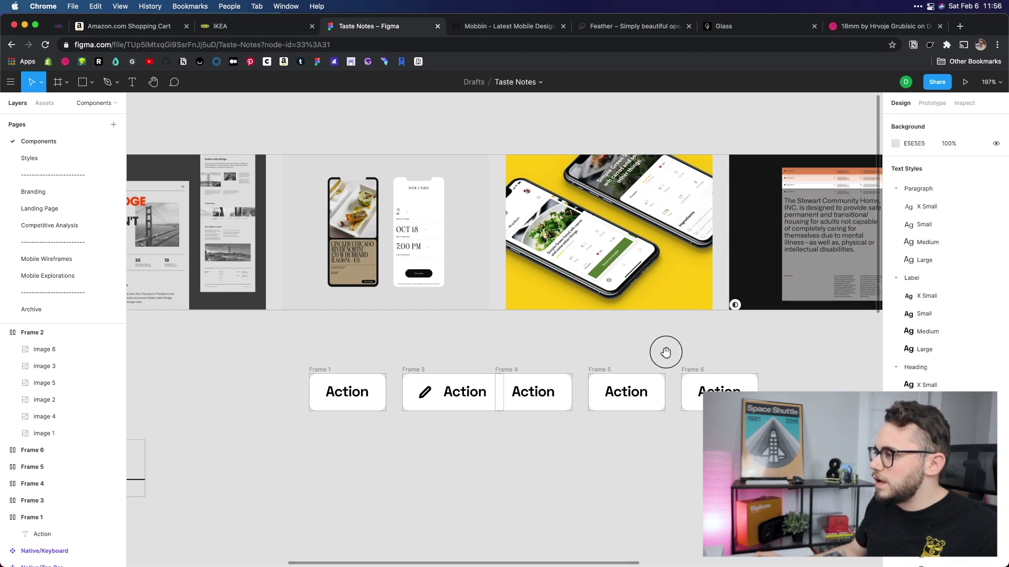
scroll(664, 352, "right", 5)
left_click(398, 389)
left_click_drag(398, 389, 419, 388)
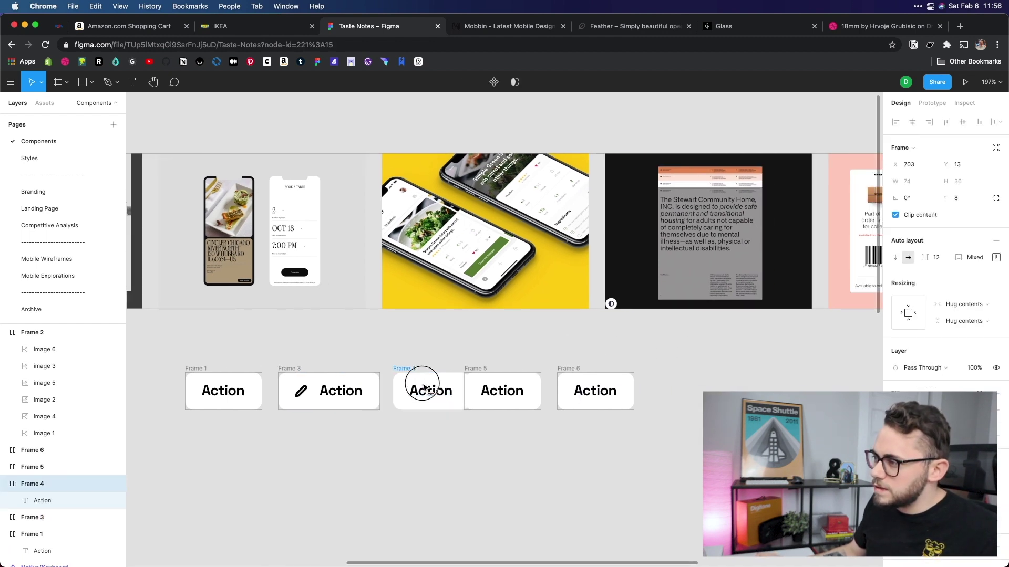
left_click(447, 361)
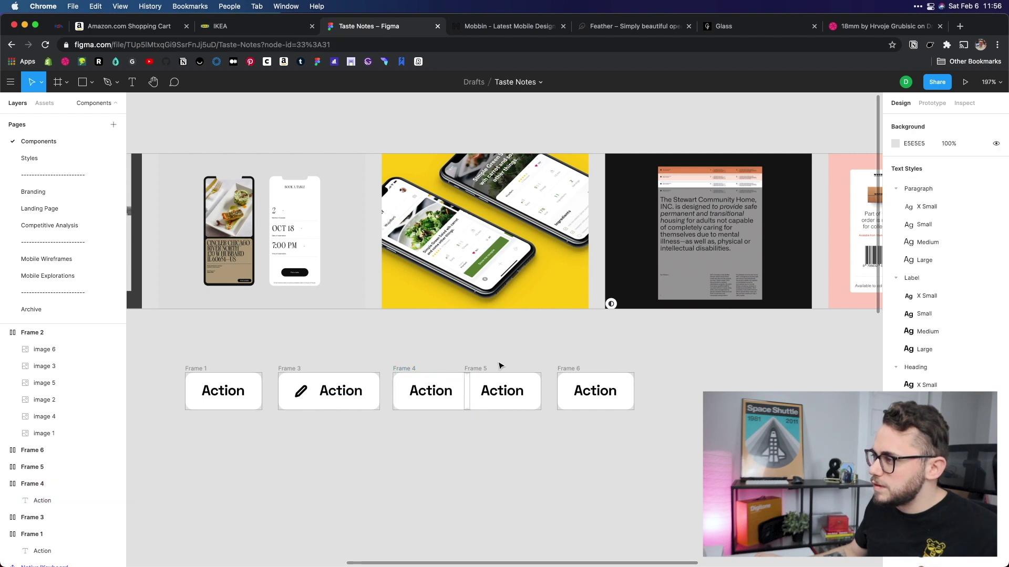
left_click(480, 367)
left_click(571, 369, "shift")
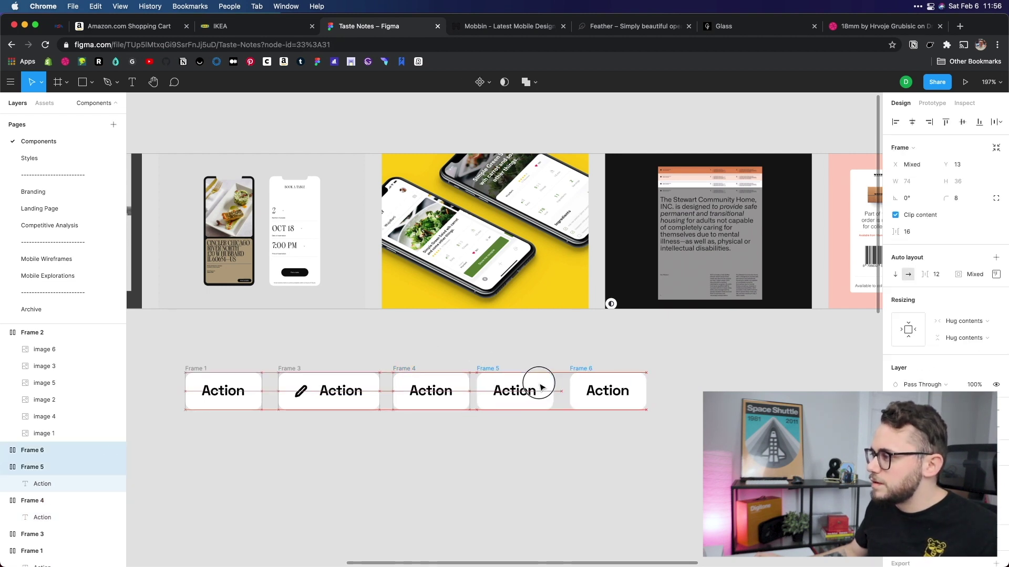
left_click(450, 353)
left_click_drag(450, 353, 571, 377)
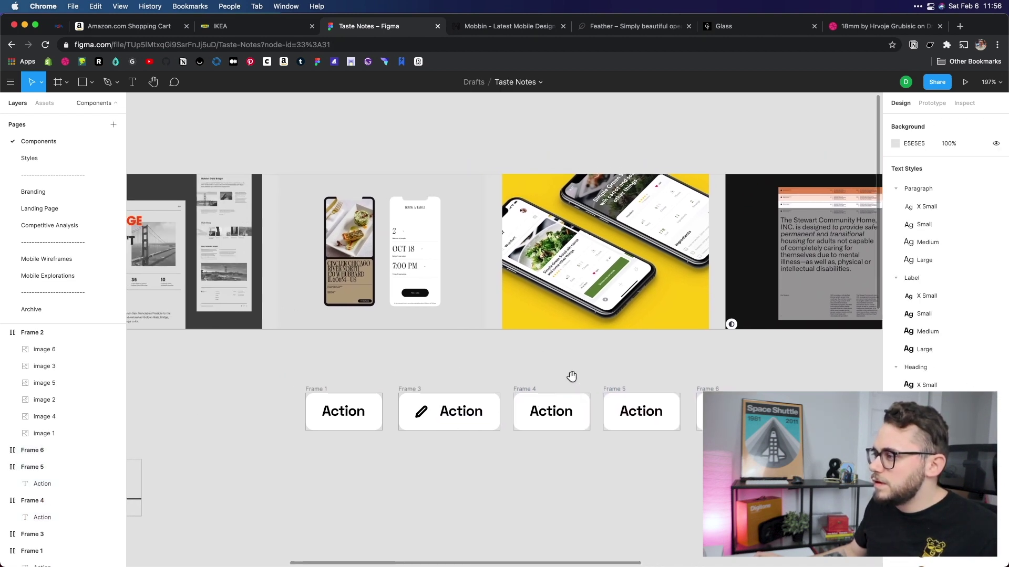
Eyedropper the mockups' tan into Frame 3 and their green into Frame 4
left_click(428, 395)
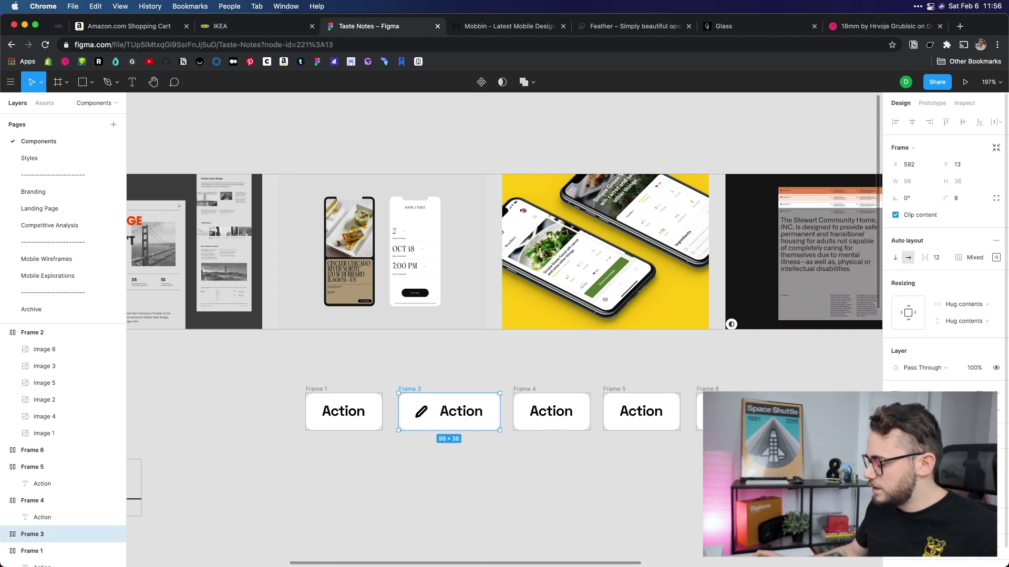
key("i")
left_click(364, 288)
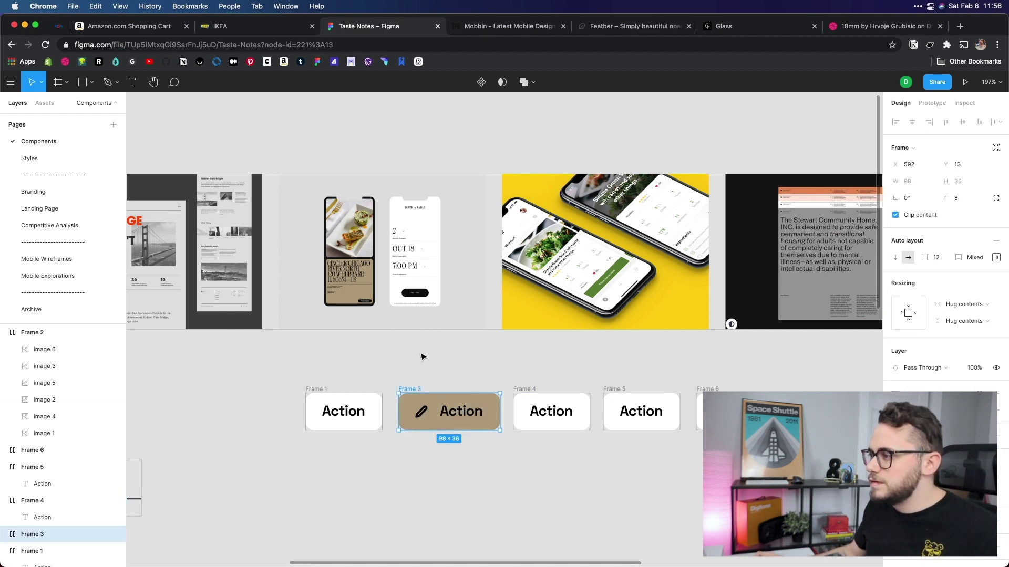
left_click(592, 373)
left_click_drag(593, 374, 485, 373)
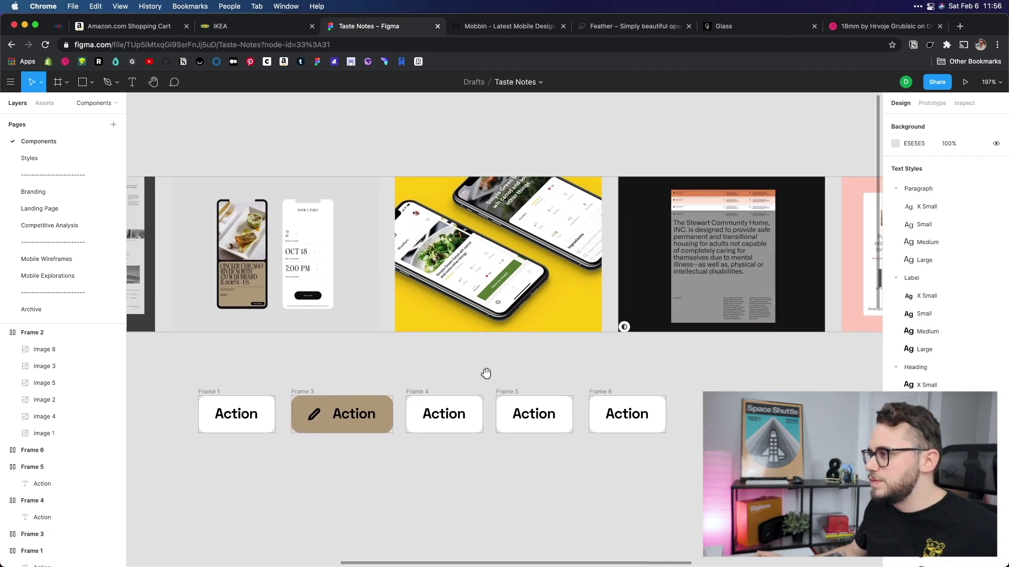
left_click(415, 395)
key("i")
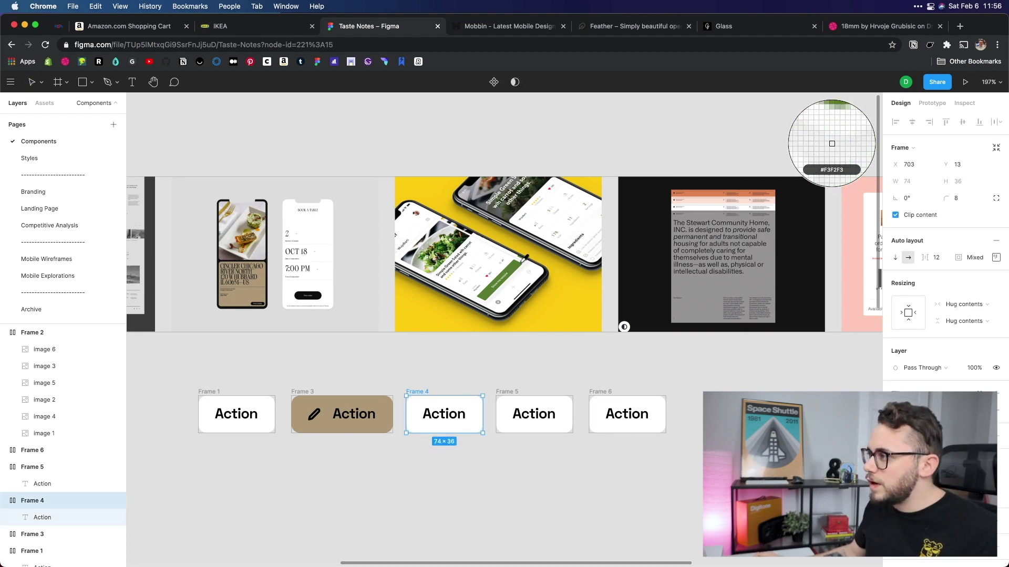
left_click(830, 148)
left_click(610, 370)
Fill the Frame 5 button with the sampled orange #E58D59
scroll(525, 383, "right", 3)
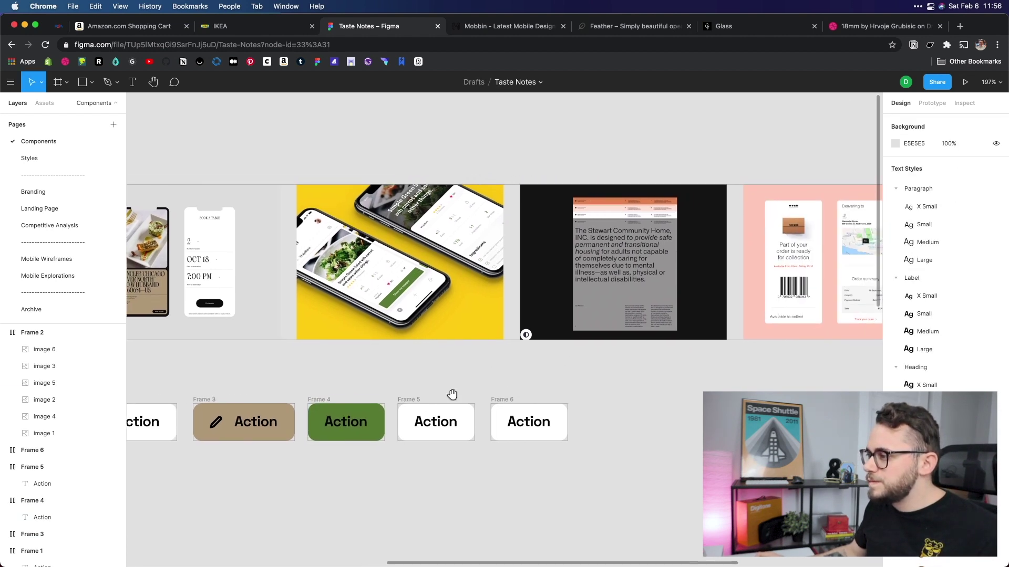
left_click(405, 409)
left_click(405, 406)
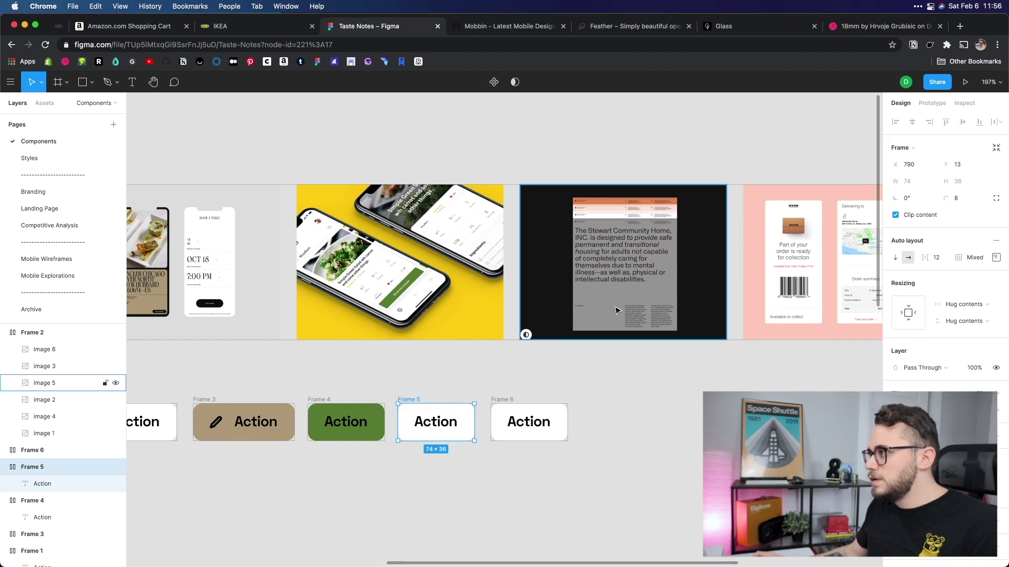
key("i")
left_click(608, 200)
left_click(507, 380)
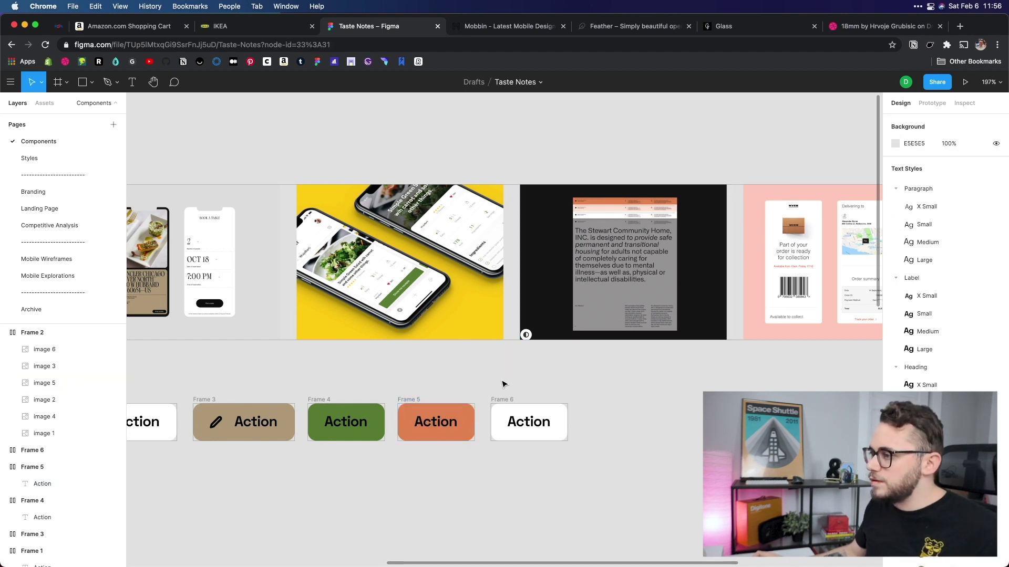
scroll(503, 387, "right", 2)
Duplicate Frame 6 as Frame 7, then fill Frame 6 pale peach #FFE6D7
left_click(446, 410)
left_click_drag(446, 410, 534, 401)
left_click(504, 398)
left_click(447, 411)
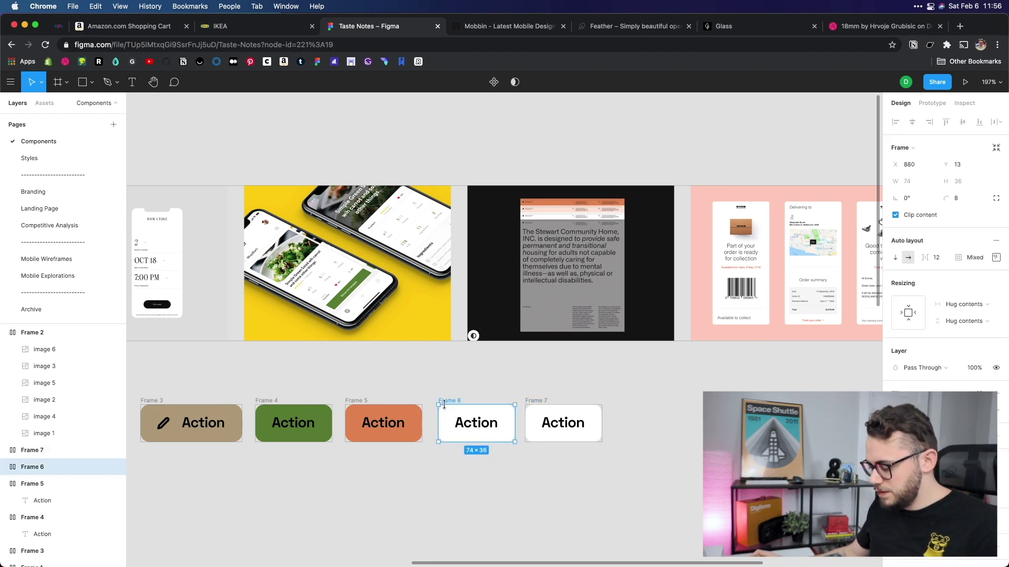
key("i")
left_click(557, 209)
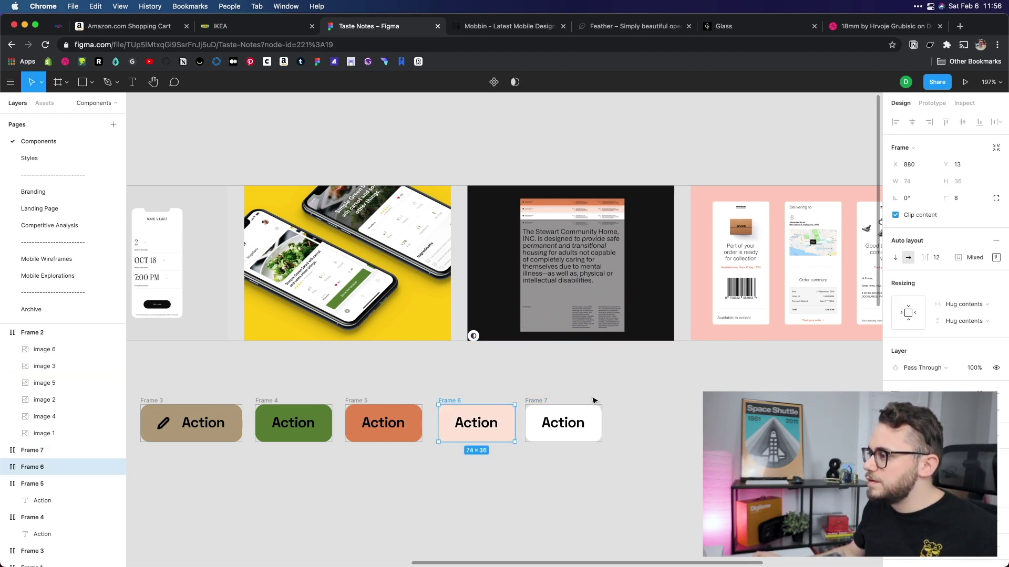
left_click(667, 396)
scroll(473, 412, "right", 3)
Fill the new Frame 7 button with the brown sampled from the 18MM text
left_click(428, 415)
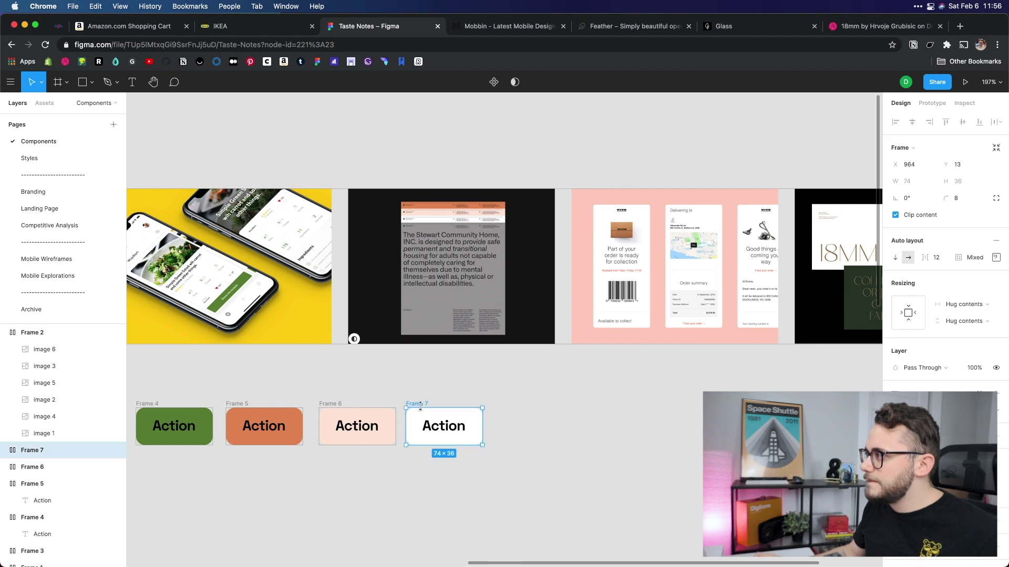
scroll(578, 416, "right", 3)
key("i")
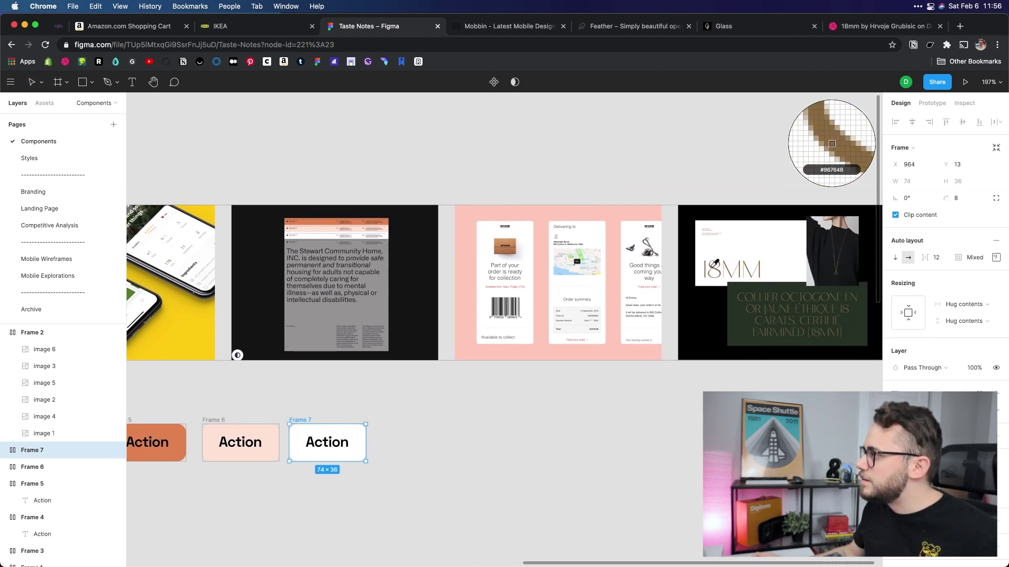
left_click(713, 269)
left_click(641, 412)
scroll(578, 431, "left", 5)
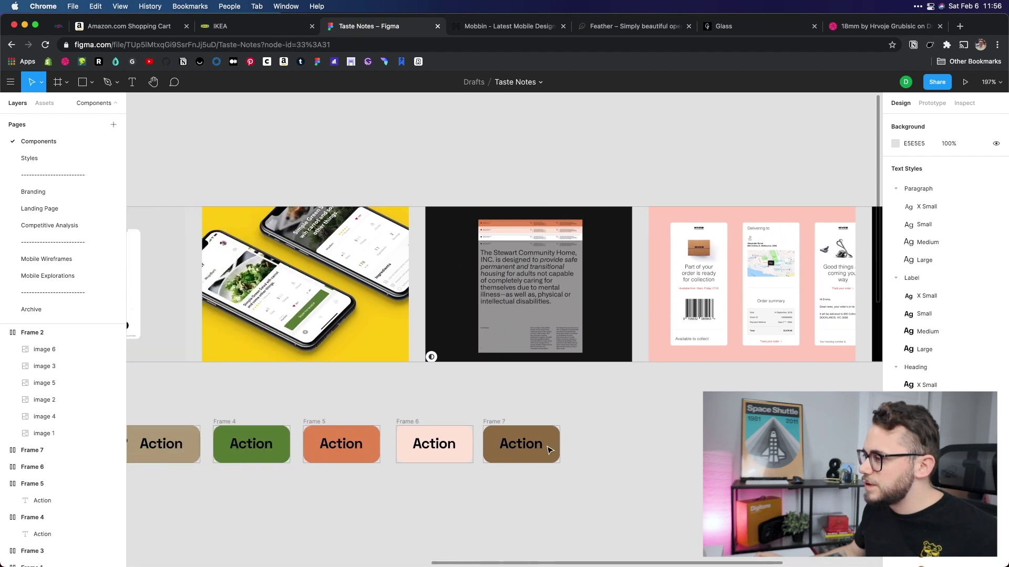
left_click(534, 451)
left_click(603, 426)
scroll(631, 399, "left", 4)
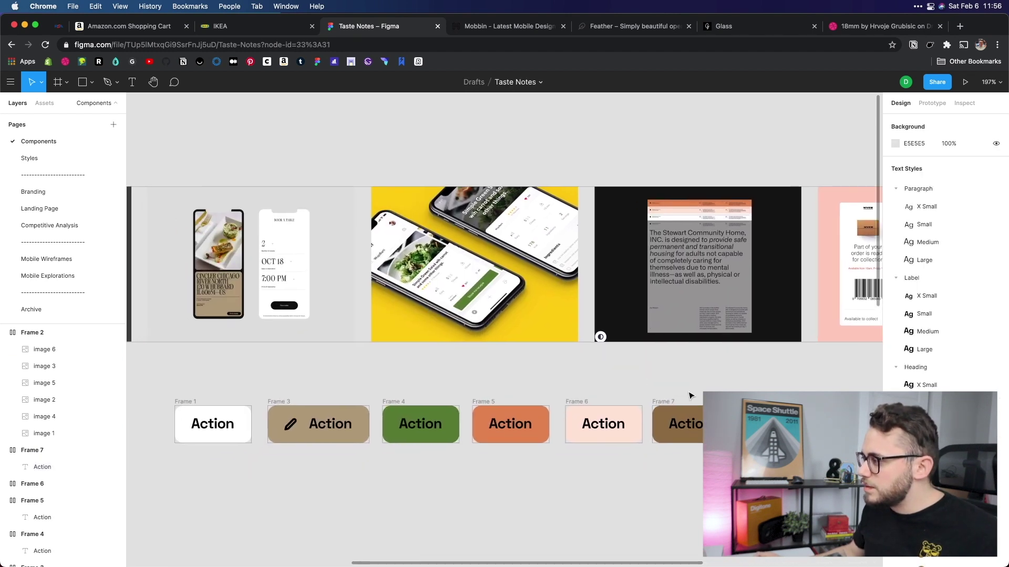
left_click(670, 402)
Place the dark-brown Frame 7 button below the light-brown Frame 3 button
left_click_drag(670, 404, 359, 474)
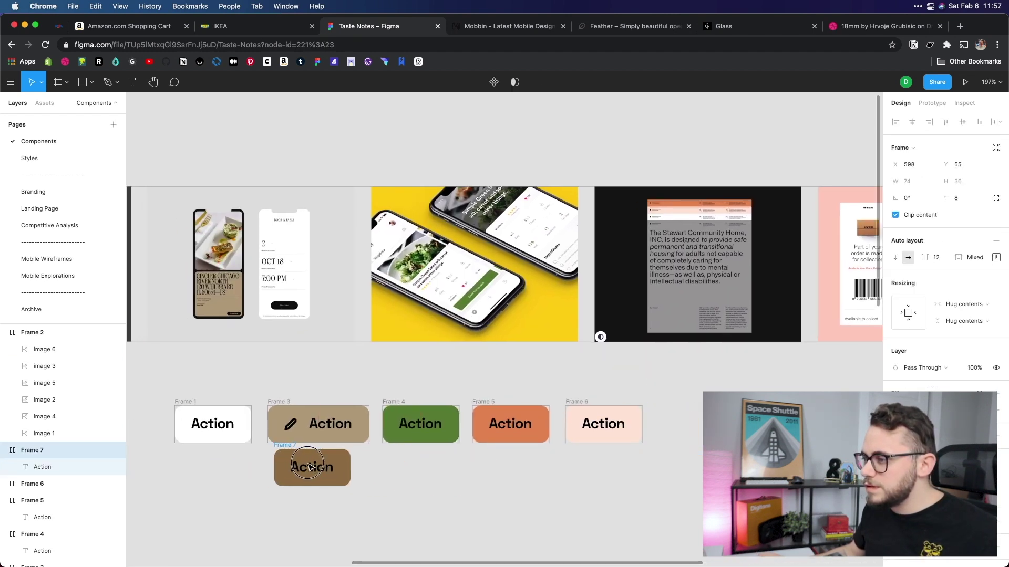
left_click_drag(310, 467, 304, 470)
left_click(418, 423)
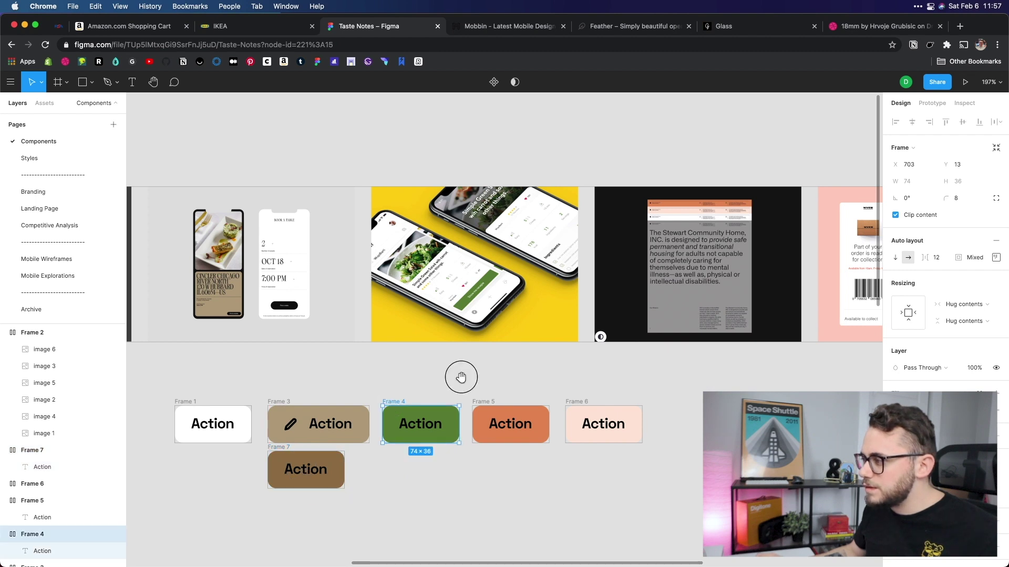
left_click_drag(460, 377, 586, 343)
left_click(701, 352)
left_click_drag(687, 342, 632, 342)
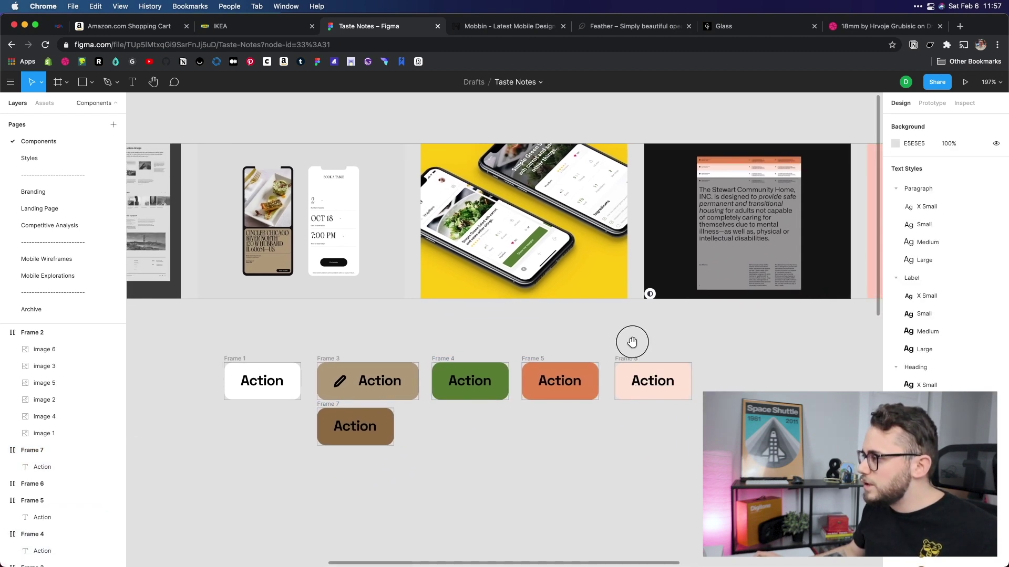
Delete the orange button and slide the peach button into its gap
left_click(560, 380)
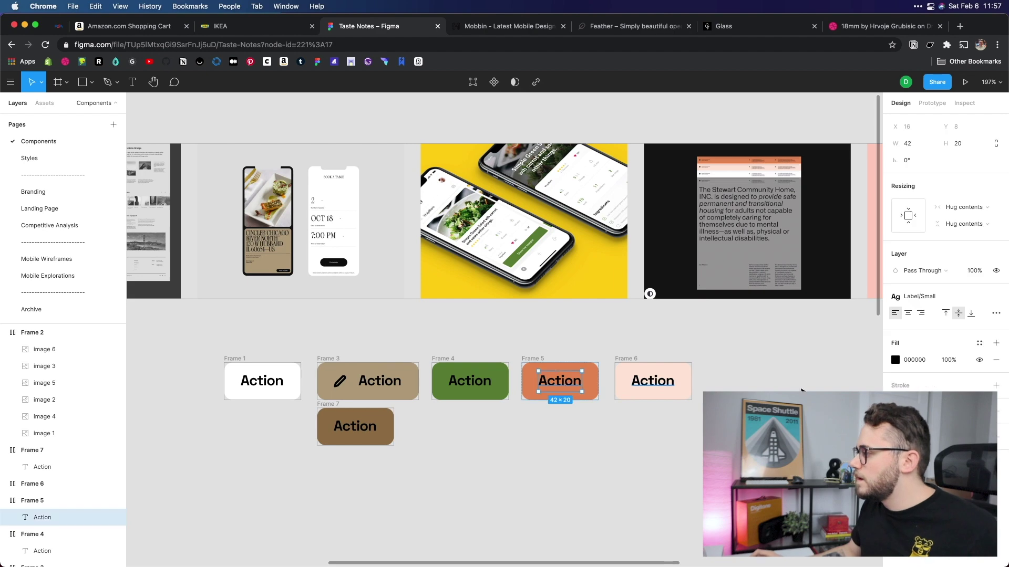
left_click(978, 344)
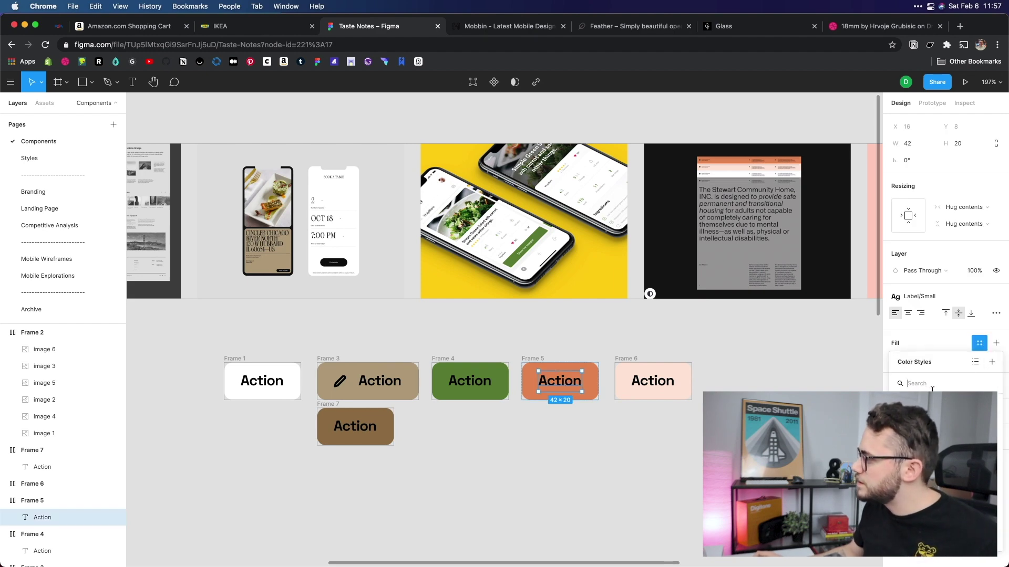
key("Escape")
scroll(678, 341, "left", 3)
key("Escape")
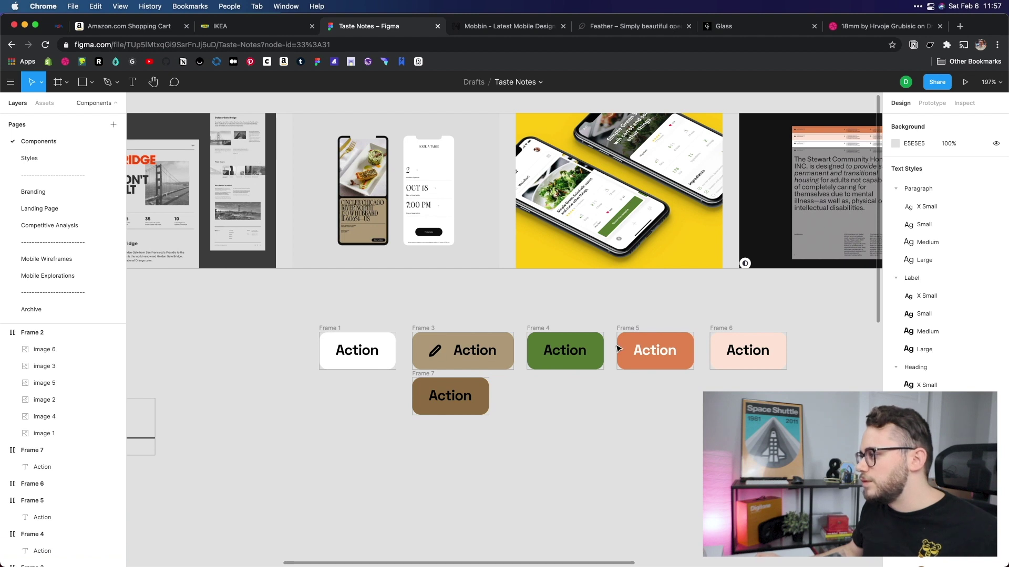
left_click(634, 329)
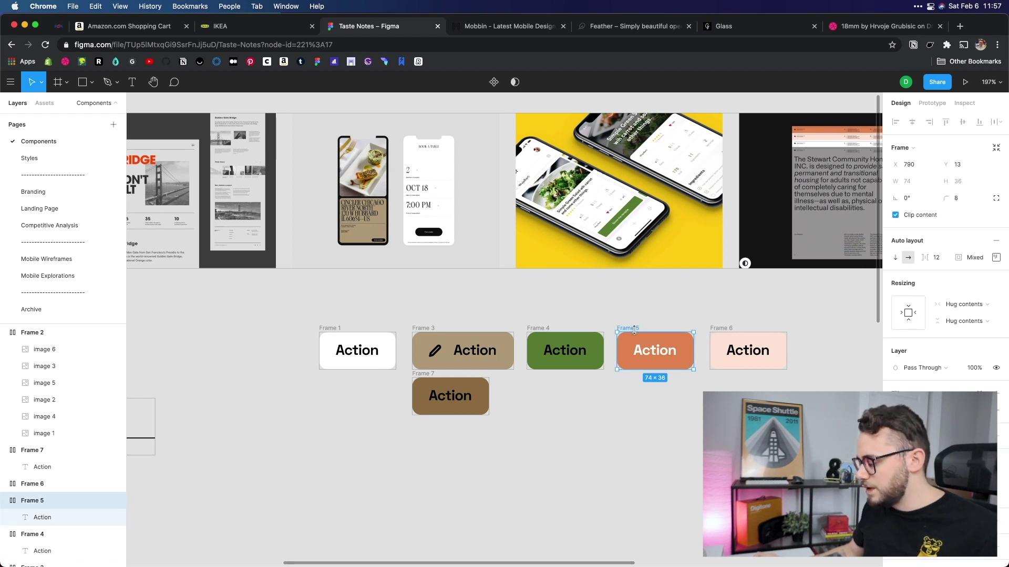
key("Delete")
left_click_drag(755, 336, 665, 349)
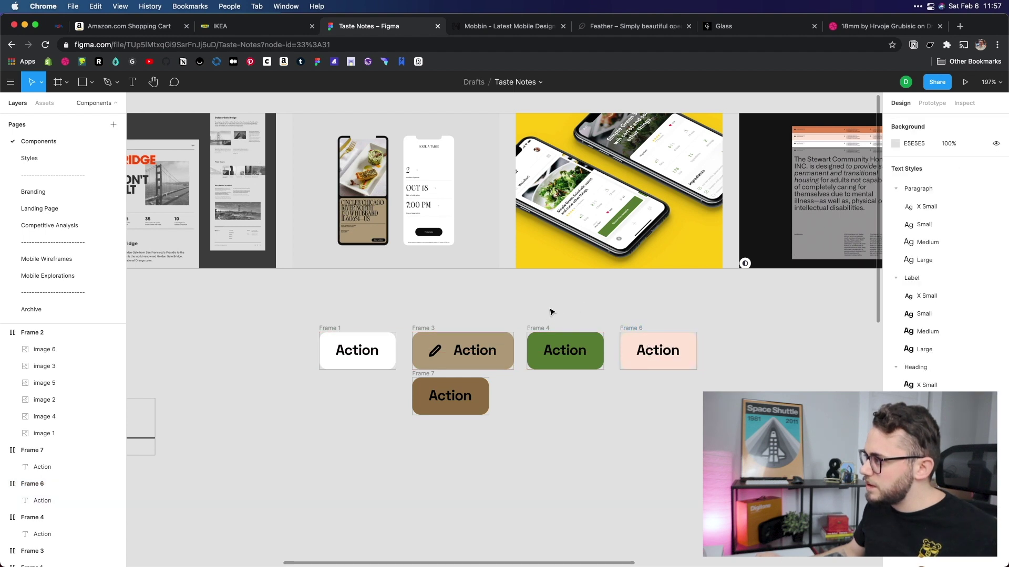
Apply the Primary/White colour style to the green and both brown buttons' Action labels
left_click(560, 343)
left_click(980, 344)
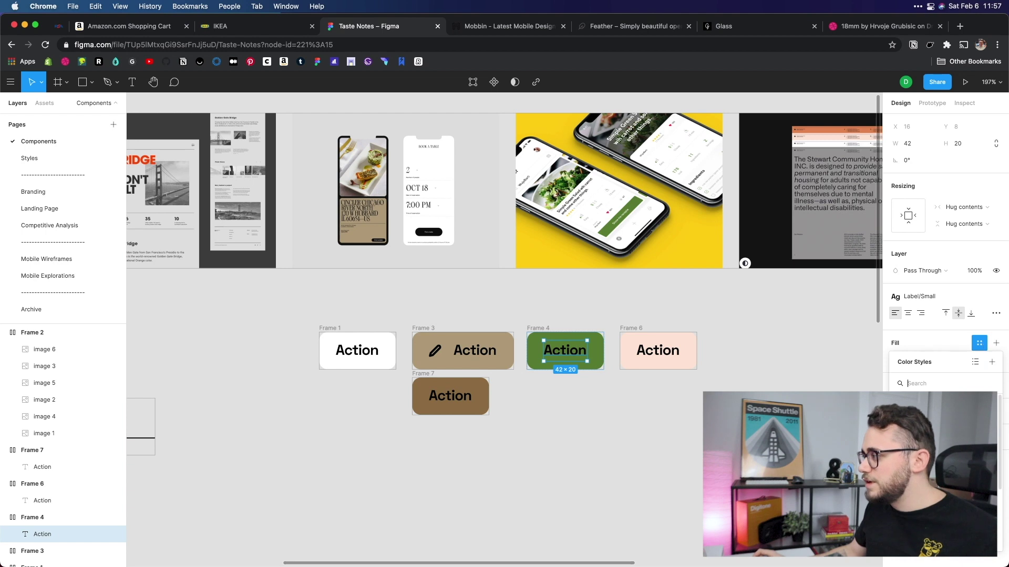
left_click(919, 384)
left_click(585, 320)
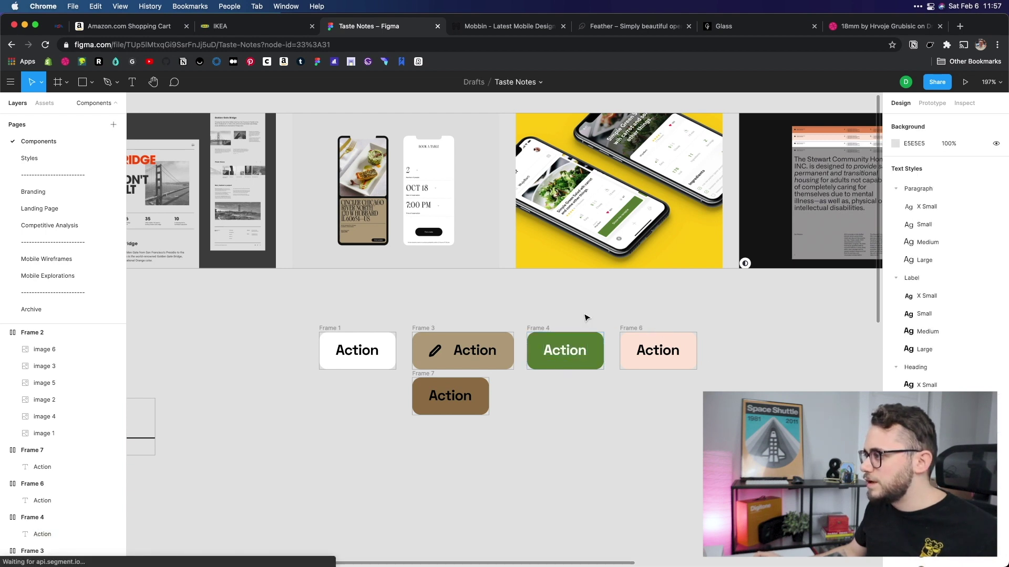
left_click(451, 396)
left_click(494, 353, "shift")
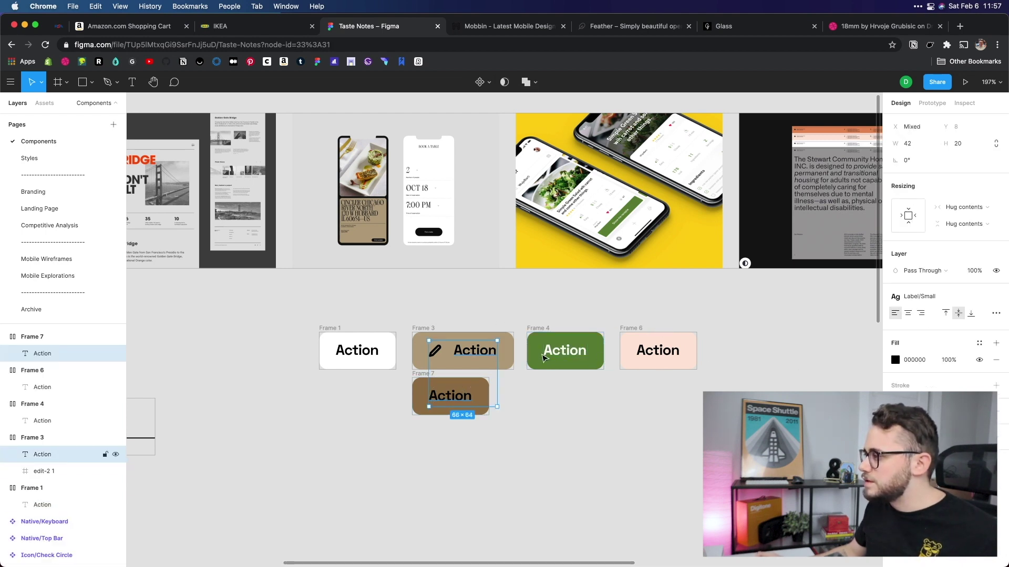
left_click(981, 344)
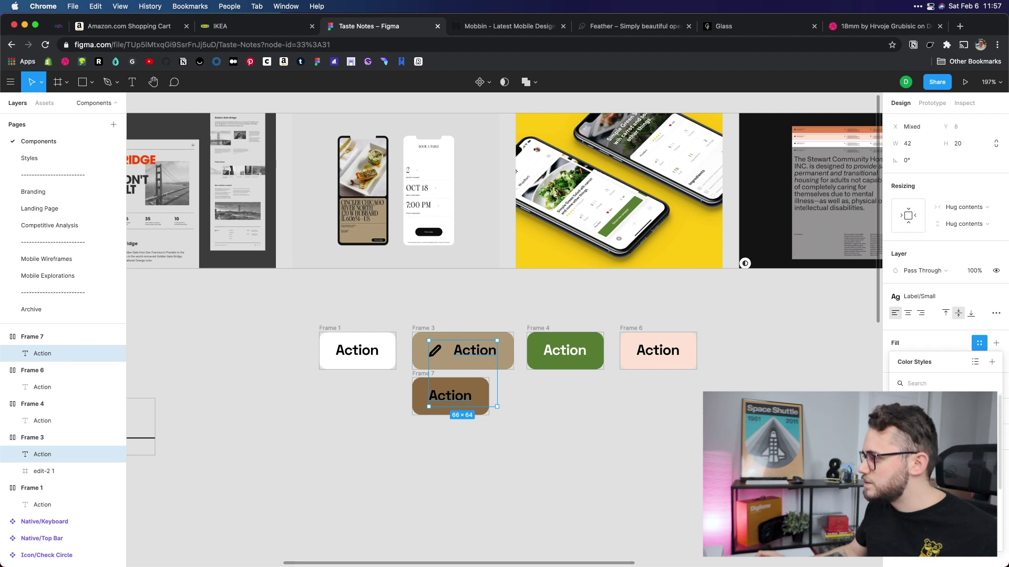
key("Escape")
left_click(516, 401)
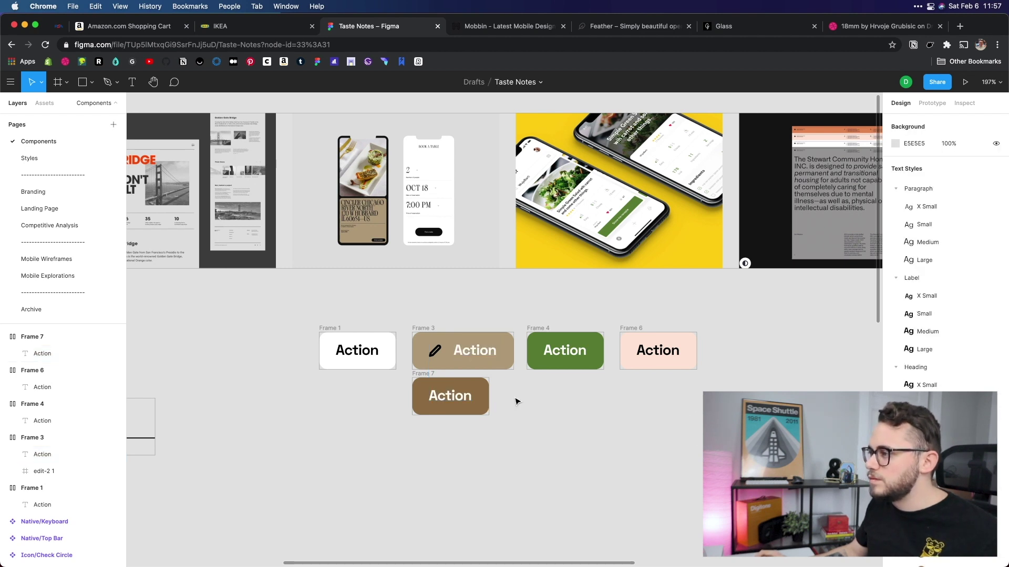
Delete the pencil icon from the light-brown button
left_click(434, 352)
key("Delete")
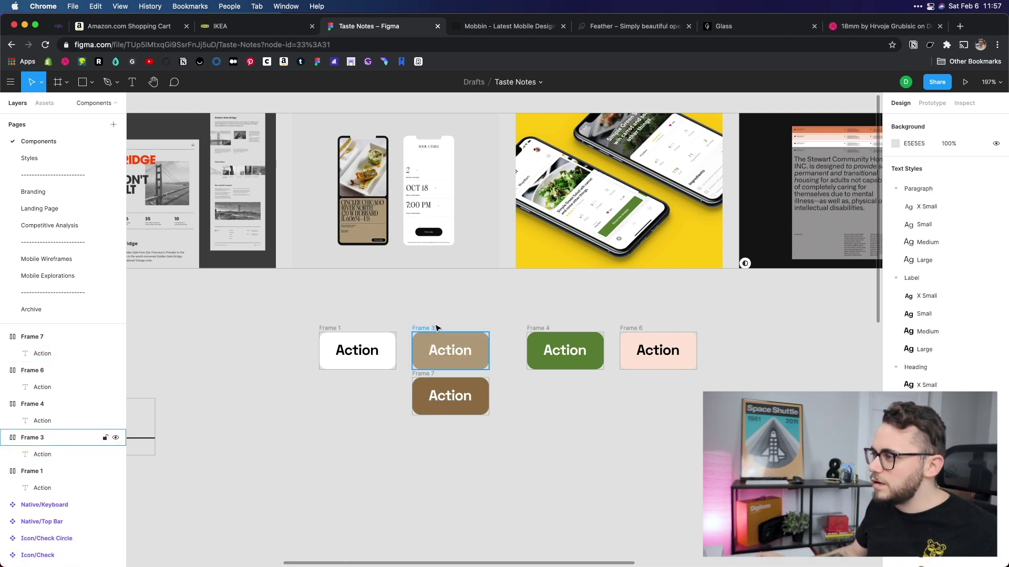
left_click(426, 329)
left_click(347, 321)
Delete the white Action button
left_click(337, 328)
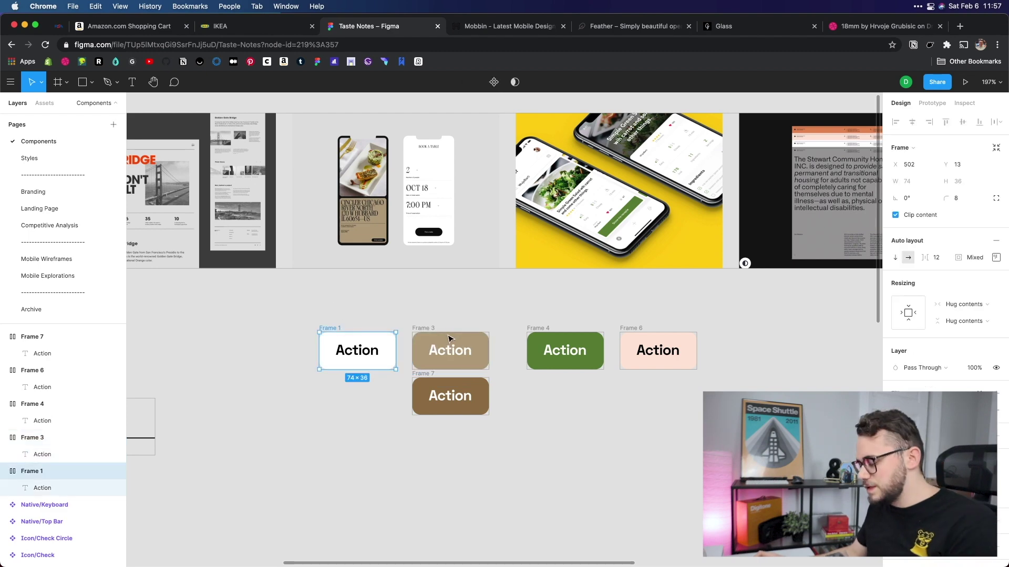
key("Delete")
scroll(408, 314, "up", 5)
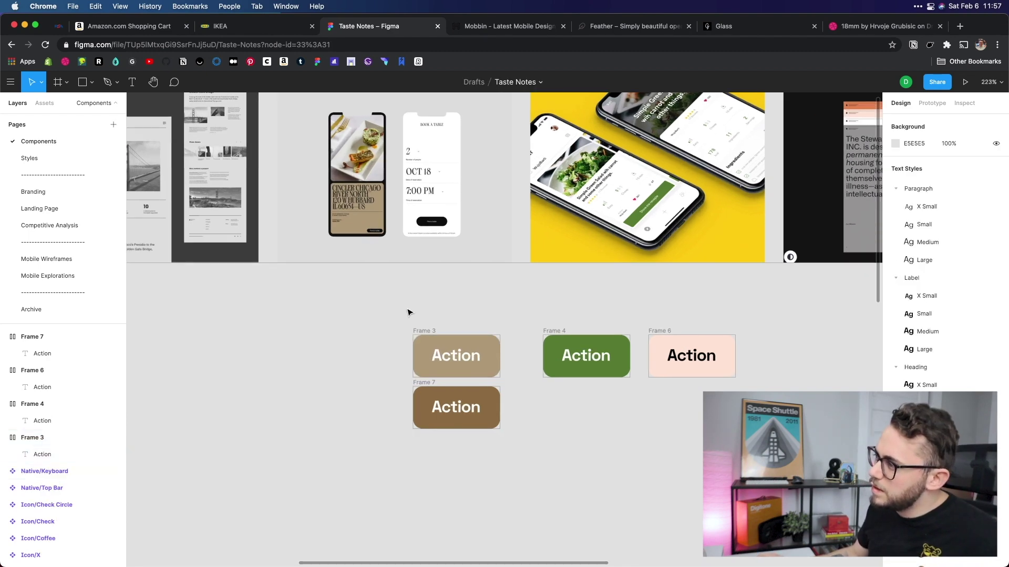
scroll(496, 246, "right", 3)
scroll(496, 246, "down", 2)
scroll(496, 246, "down", 1)
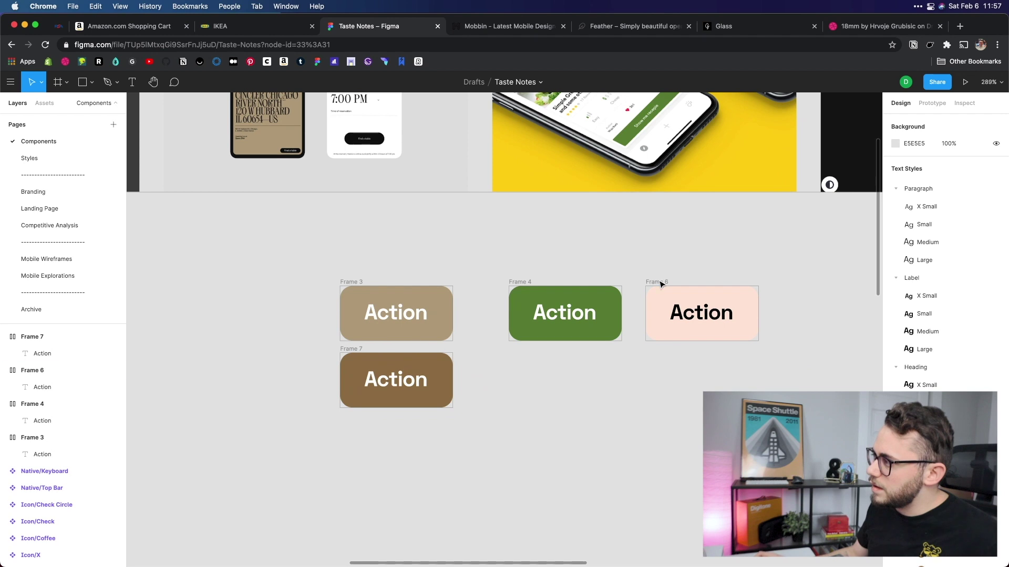
scroll(665, 282, "right", 3)
Duplicate the peach button as Frame 8 and refill it with the grey canvas colour
left_click(475, 283)
left_click_drag(475, 283, 610, 277)
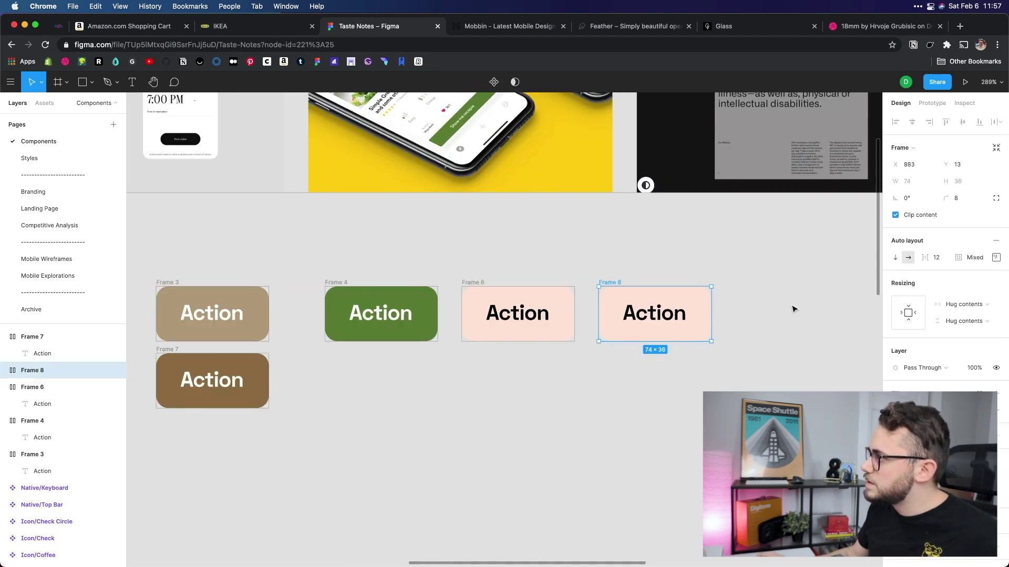
scroll(751, 279, "down", 5)
left_click_drag(750, 279, 603, 315)
scroll(604, 304, "up", 3)
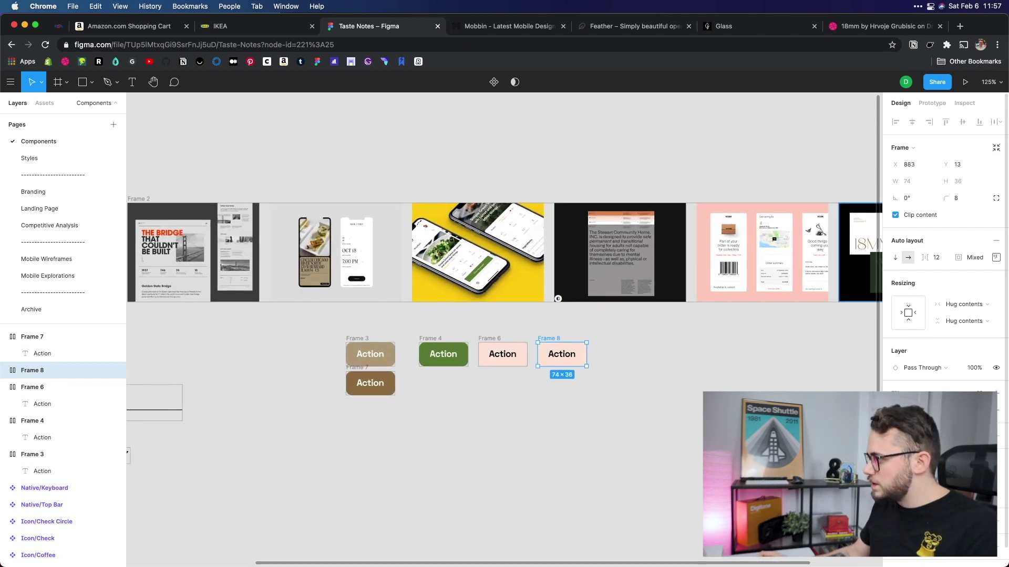
left_click(896, 410)
left_click(855, 294)
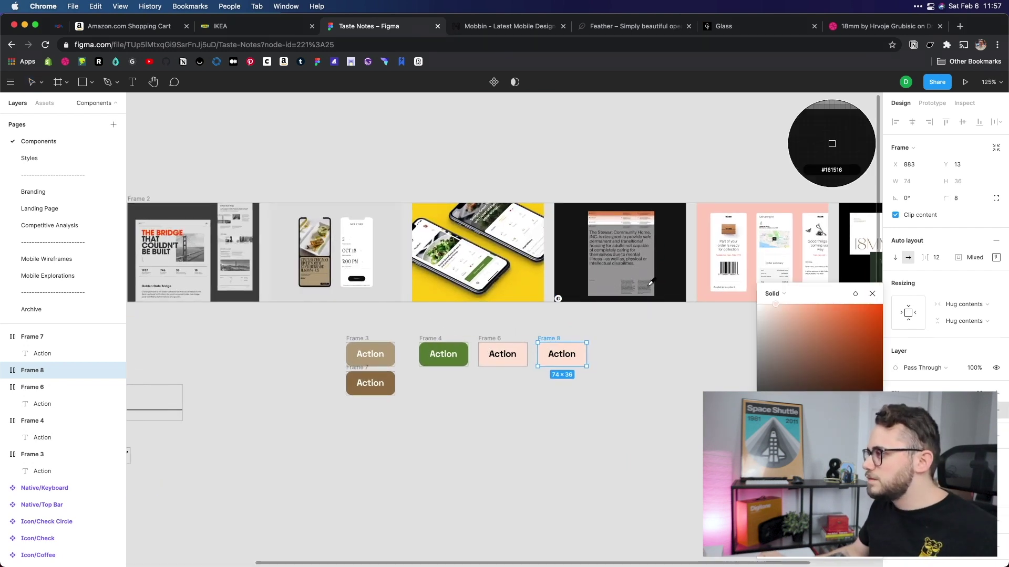
left_click(832, 143)
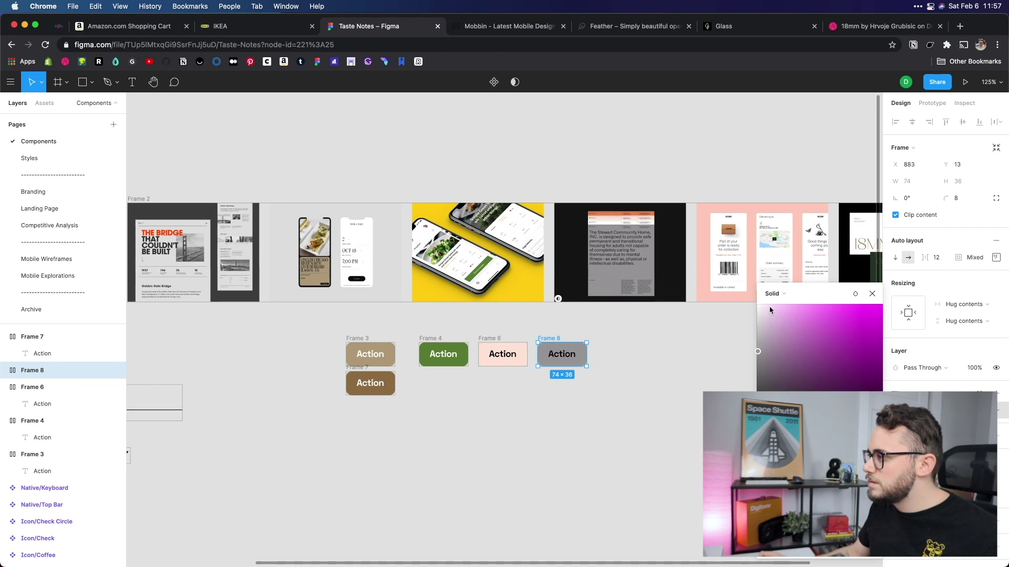
left_click(872, 293)
left_click(682, 375)
scroll(688, 375, "down", 3)
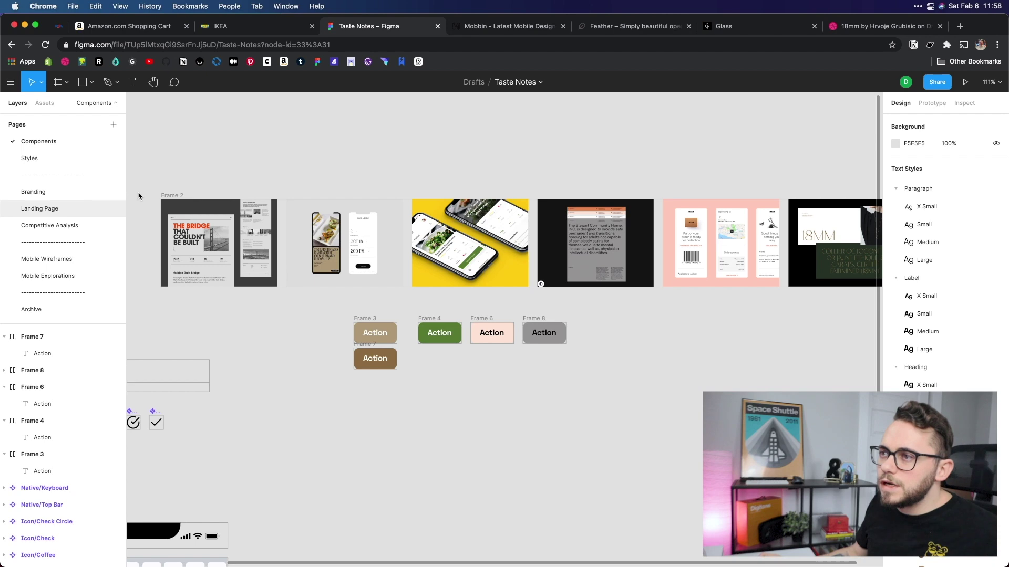
Go to the Mobile Explorations page and select the Roaster screen
left_click(110, 208)
left_click(66, 259)
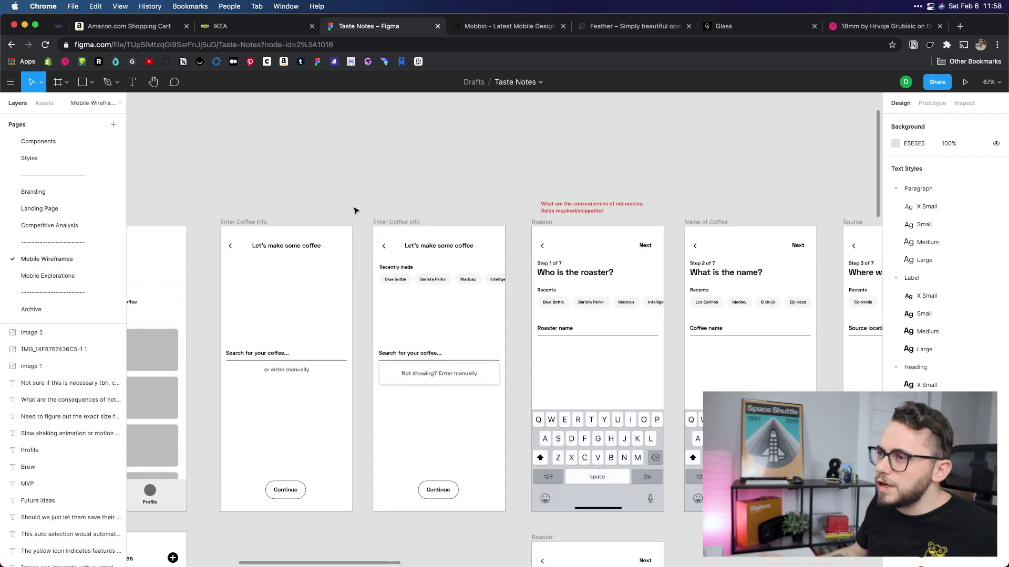
left_click(48, 276)
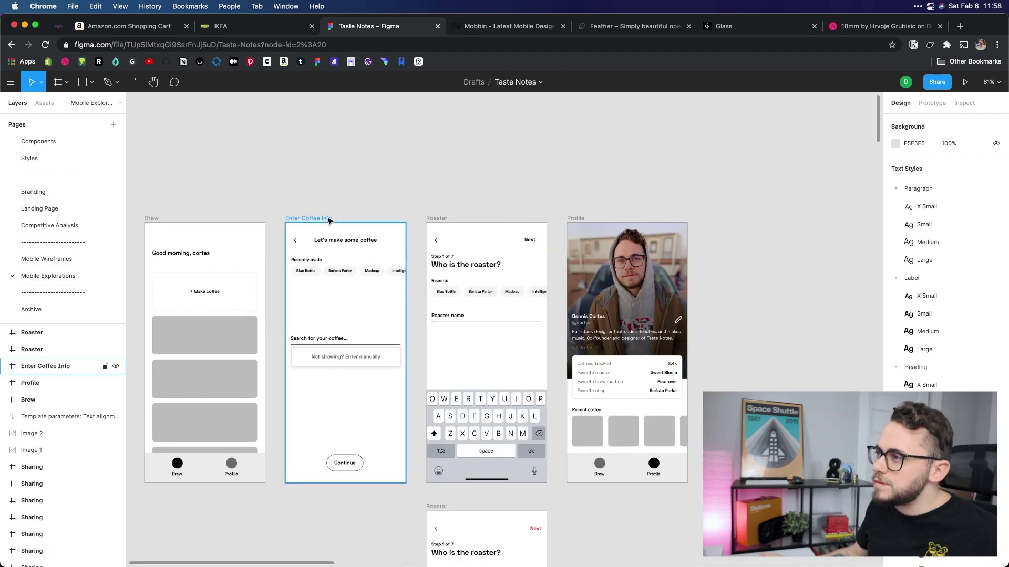
left_click(304, 218)
scroll(505, 156, "down", 2)
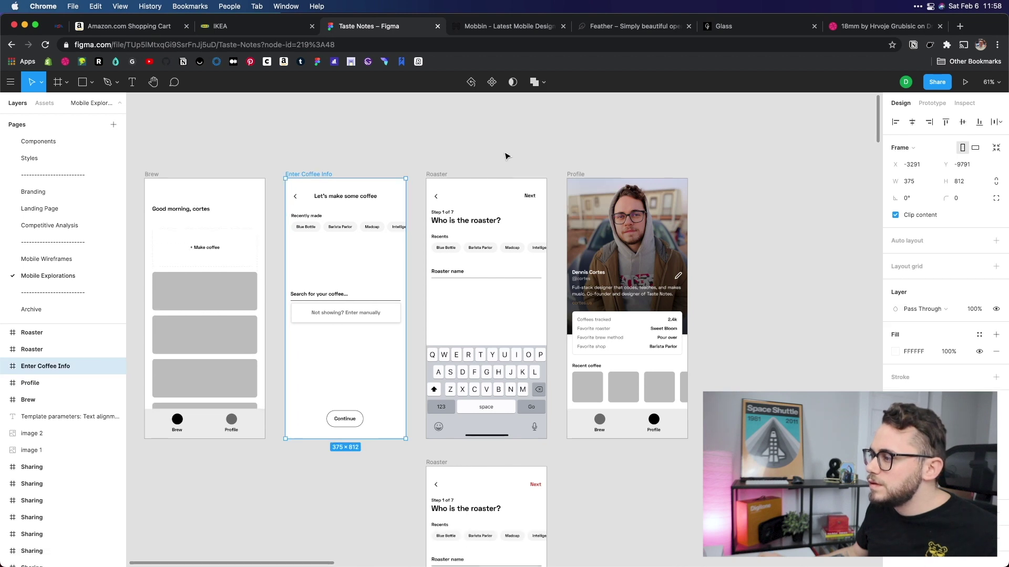
left_click(496, 152)
left_click(432, 175)
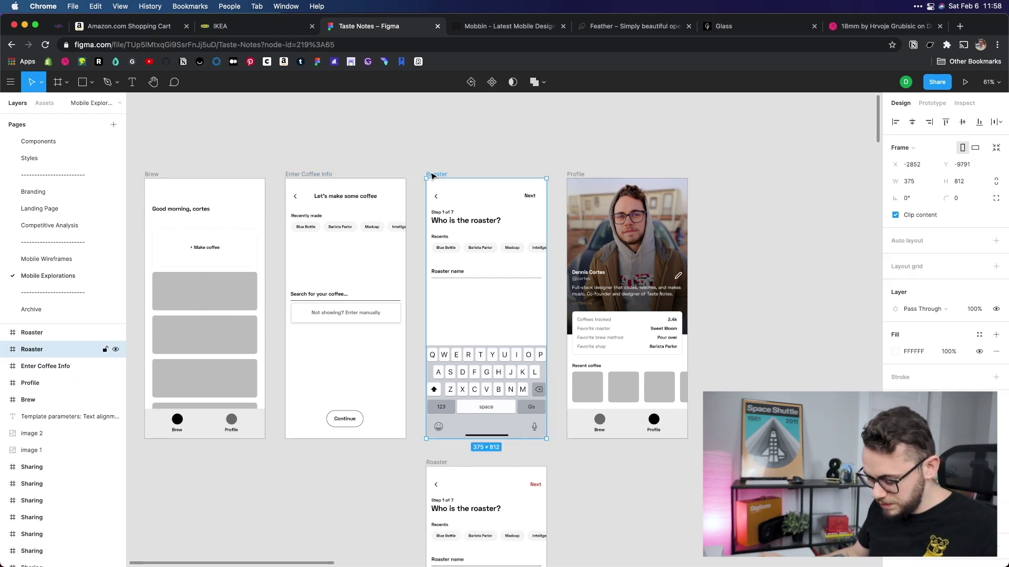
Paste the Roaster screen onto the Components page beside the buttons
left_click(54, 143)
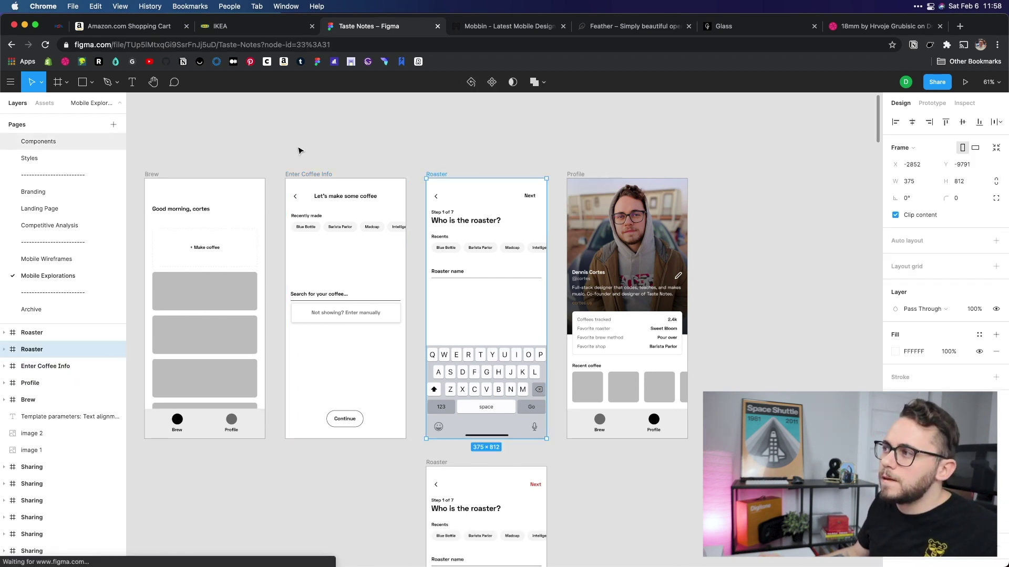
scroll(618, 273, "down", 5)
key("cmd+v")
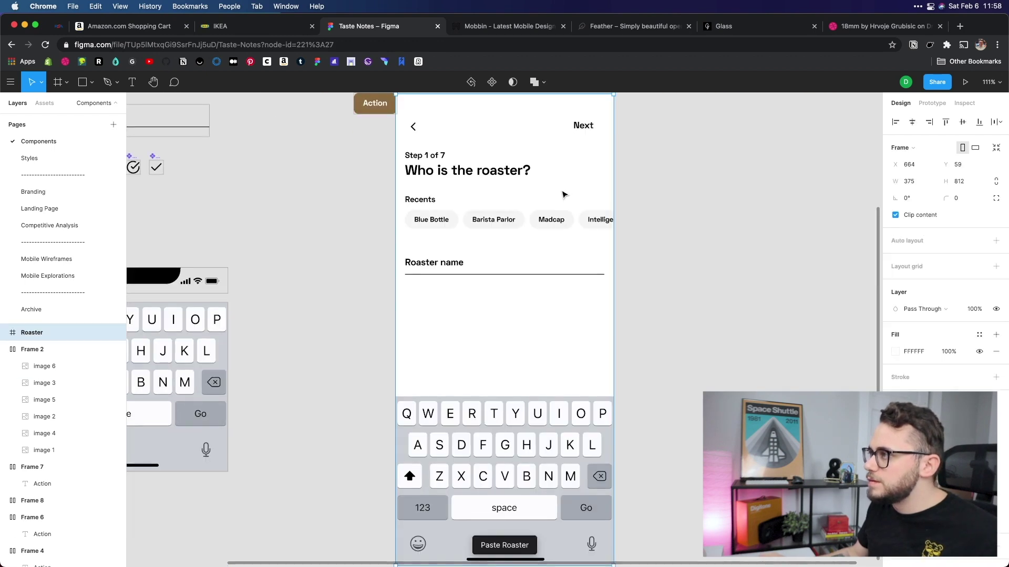
scroll(551, 221, "up", 3)
left_click_drag(540, 252, 768, 230)
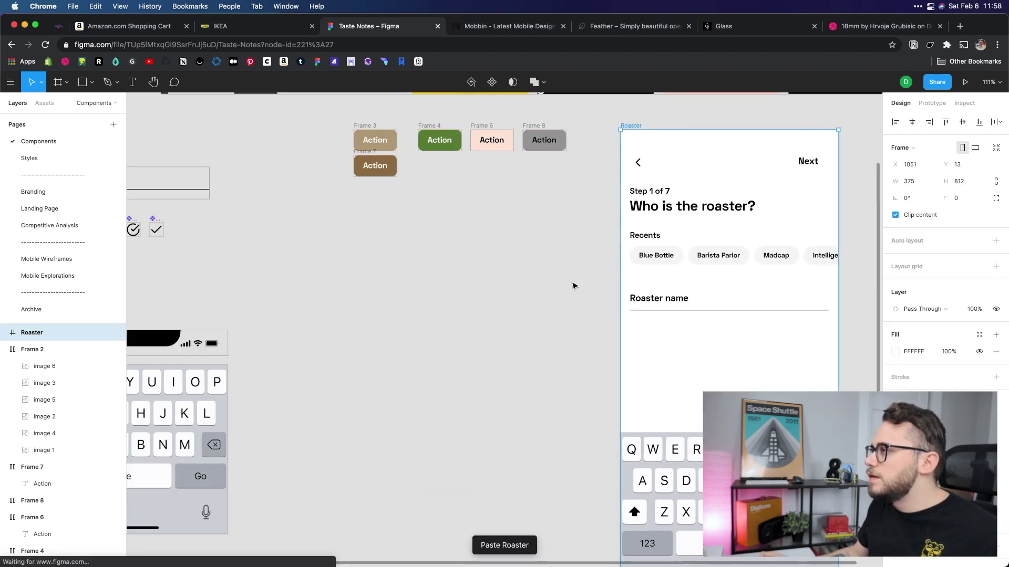
left_click(441, 316)
scroll(441, 315, "right", 5)
Move the light-brown button into the Roaster screen and give its label Label/Medium style
left_click_drag(261, 158, 583, 424)
double_click(586, 423)
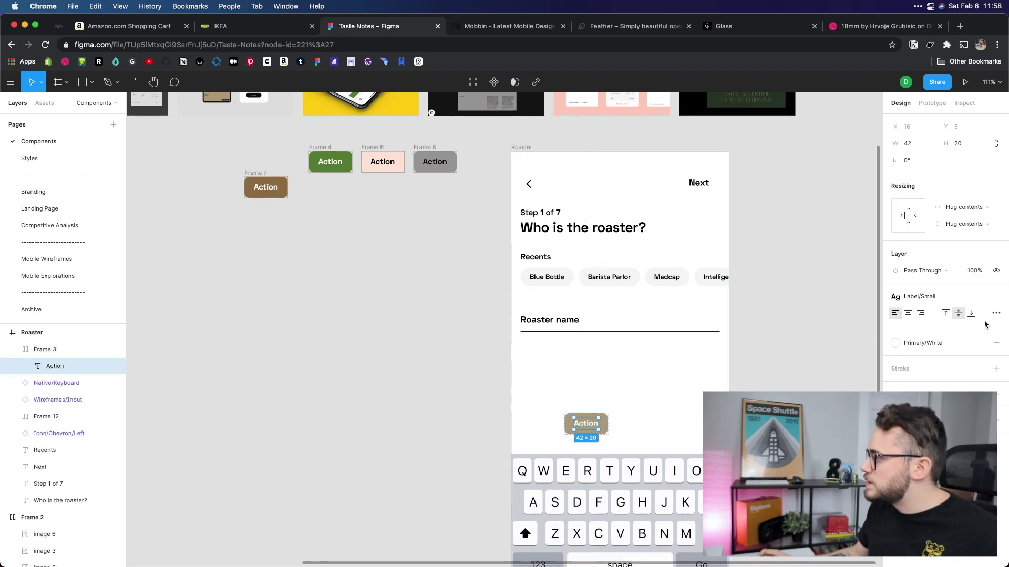
left_click(940, 298)
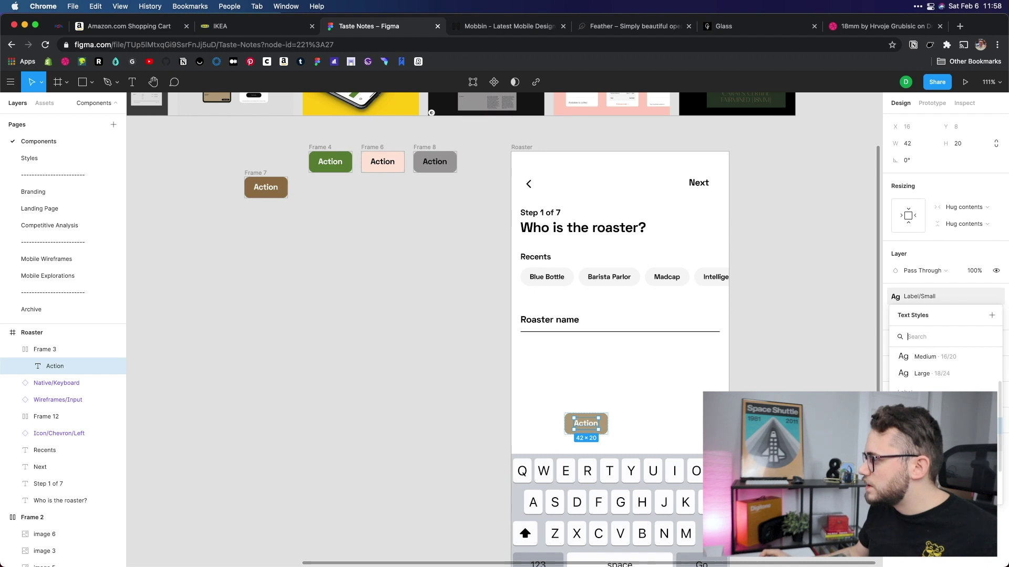
left_click(917, 357)
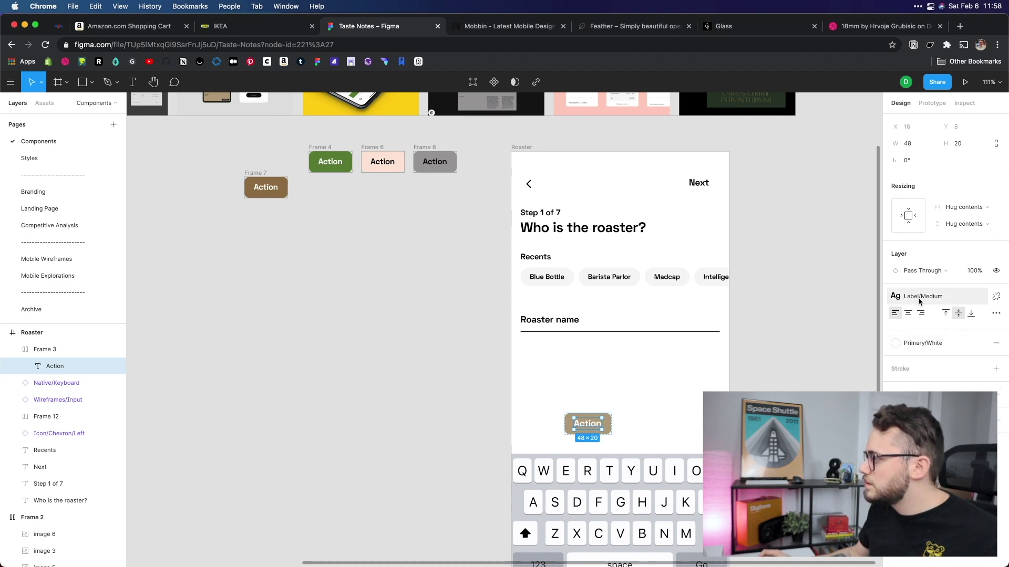
left_click(811, 371)
Shift the Action button left and stretch it across the screen width
scroll(578, 368, "right", 2)
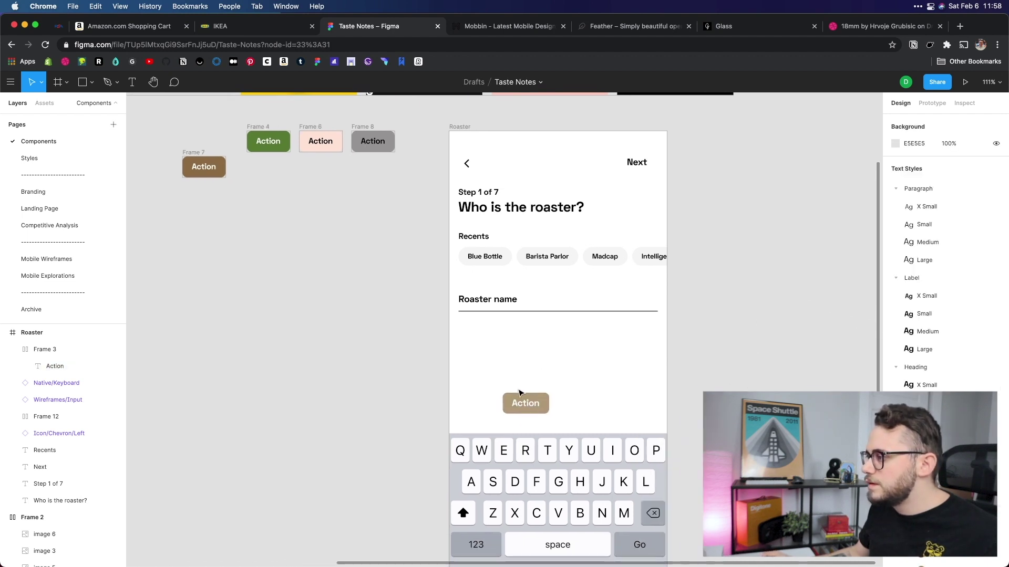
left_click_drag(518, 395, 488, 410)
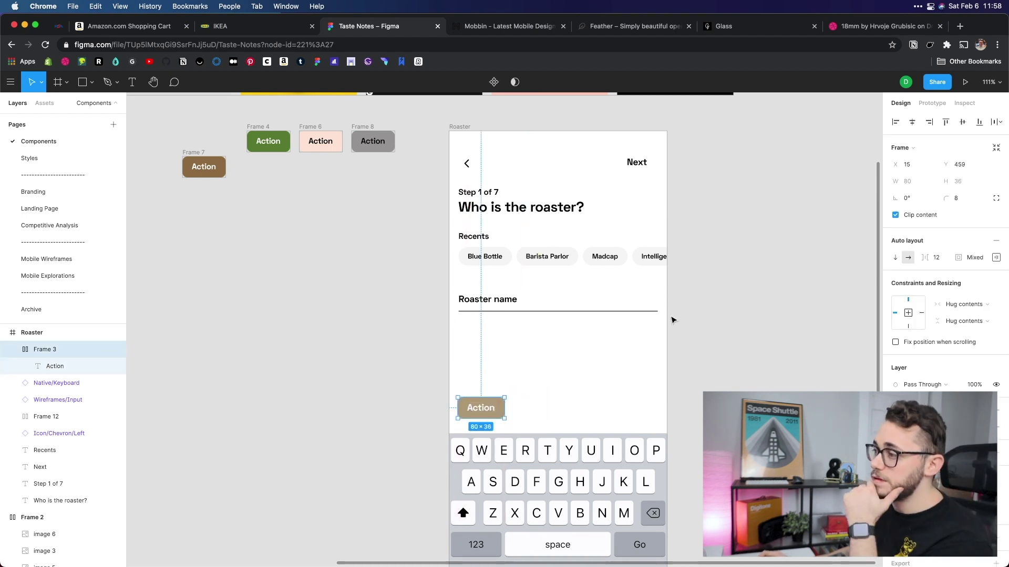
left_click_drag(513, 410, 657, 411)
Set the Action button's padding to 16 top and bottom, 24 left and right
left_click(653, 365)
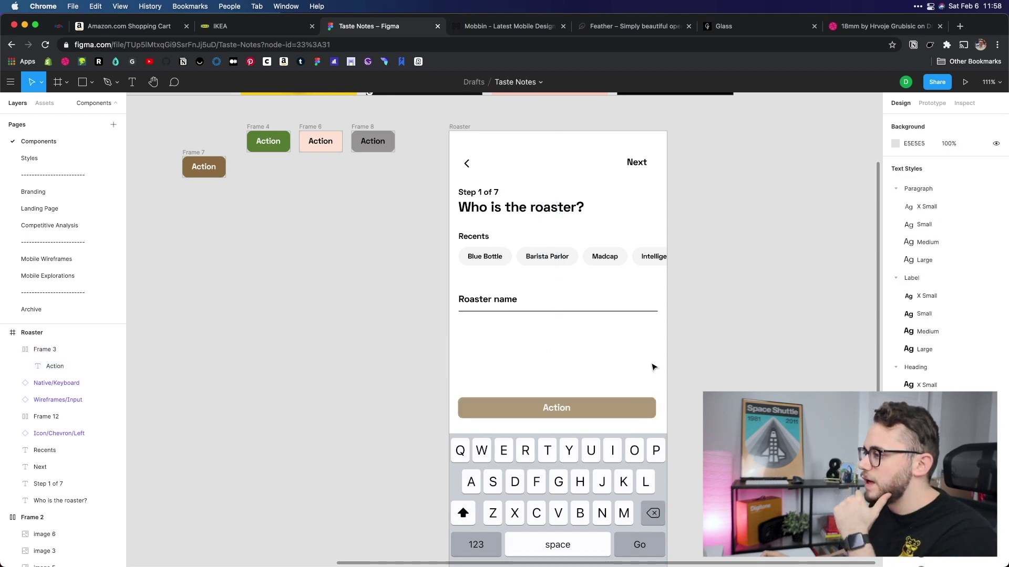
left_click(572, 408)
key("alt")
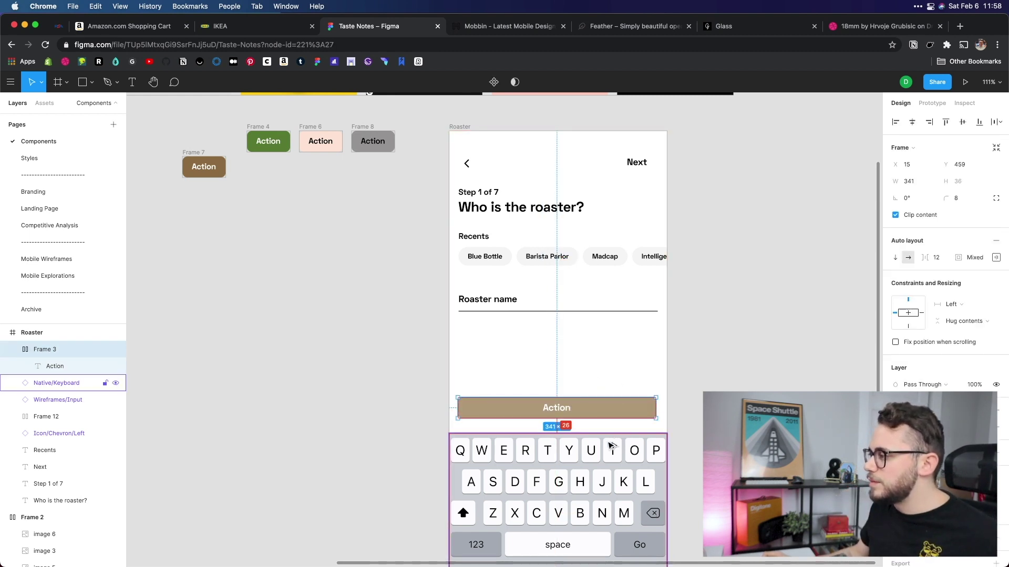
left_click(995, 257)
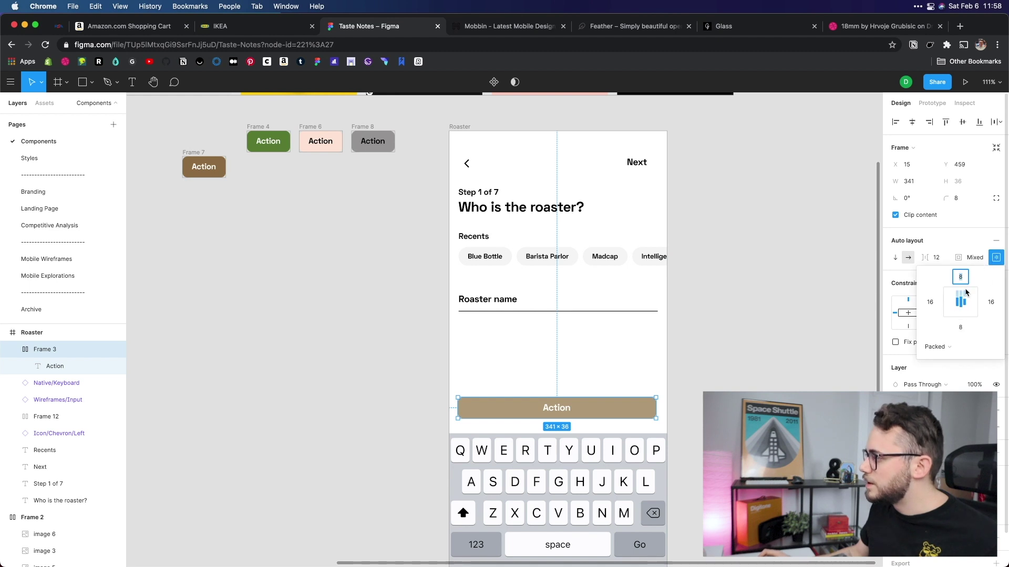
type("16")
key("Return")
key("Tab")
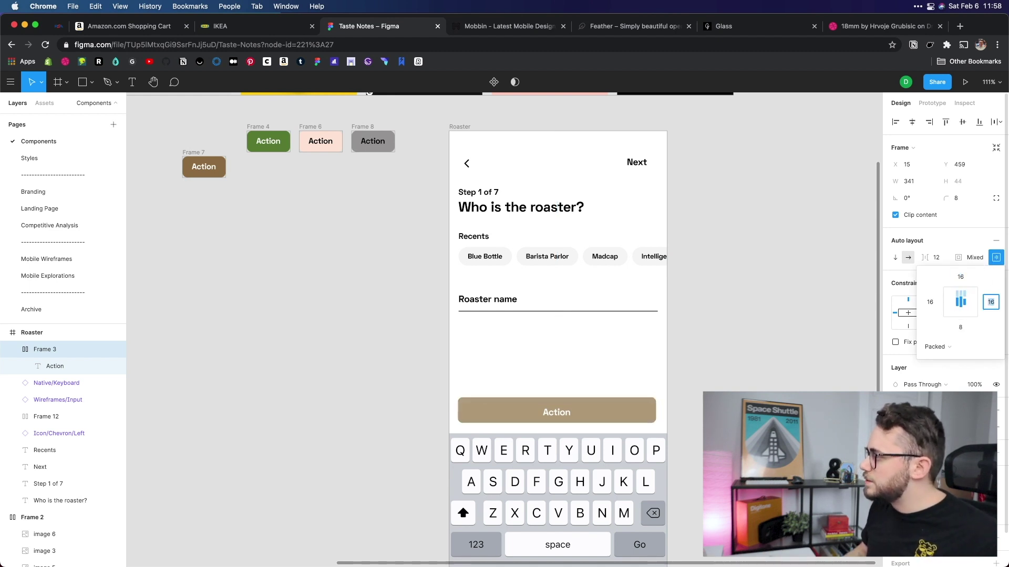
type("16")
key("Return")
key("Tab")
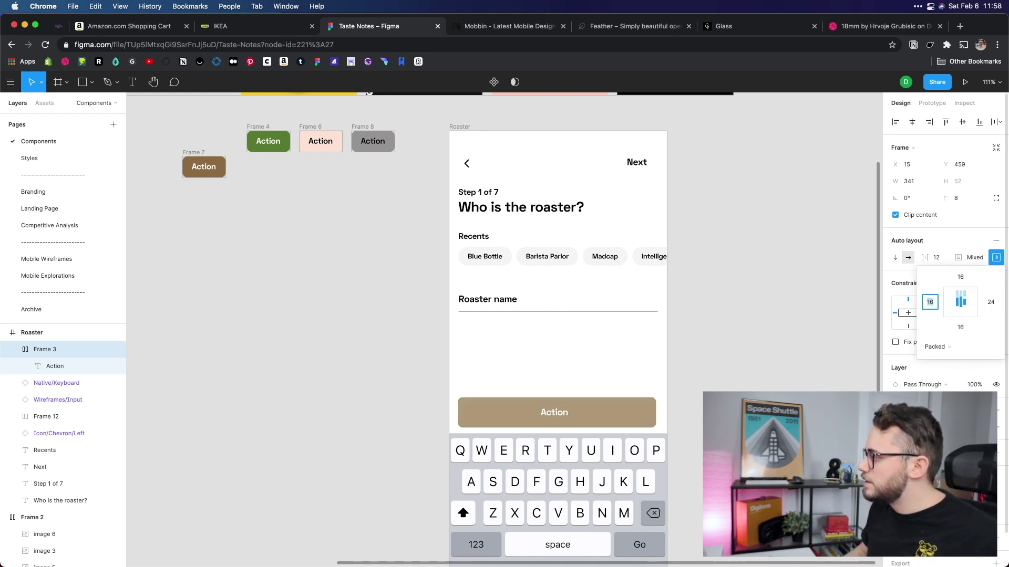
type("24")
key("Return")
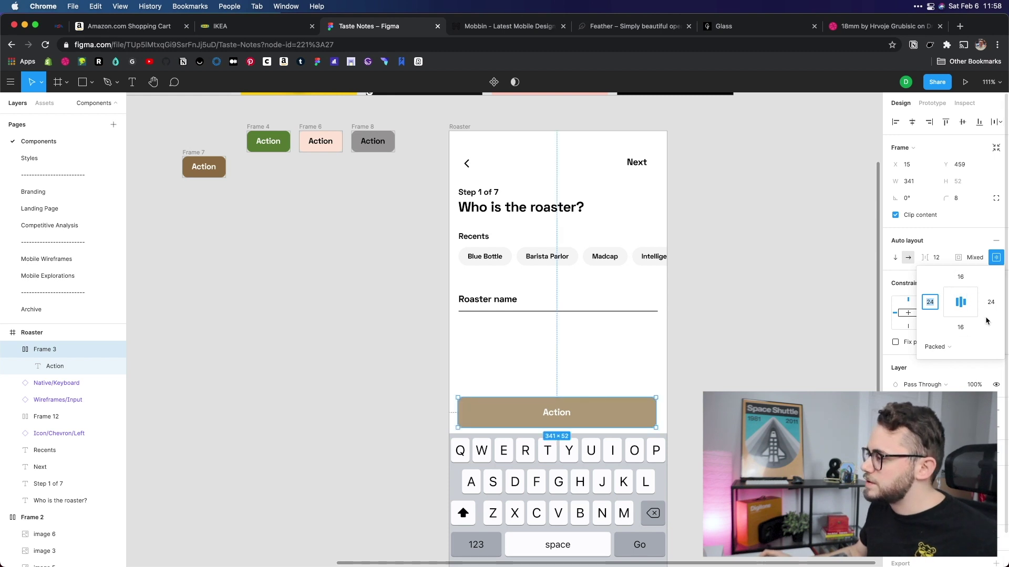
left_click(817, 350)
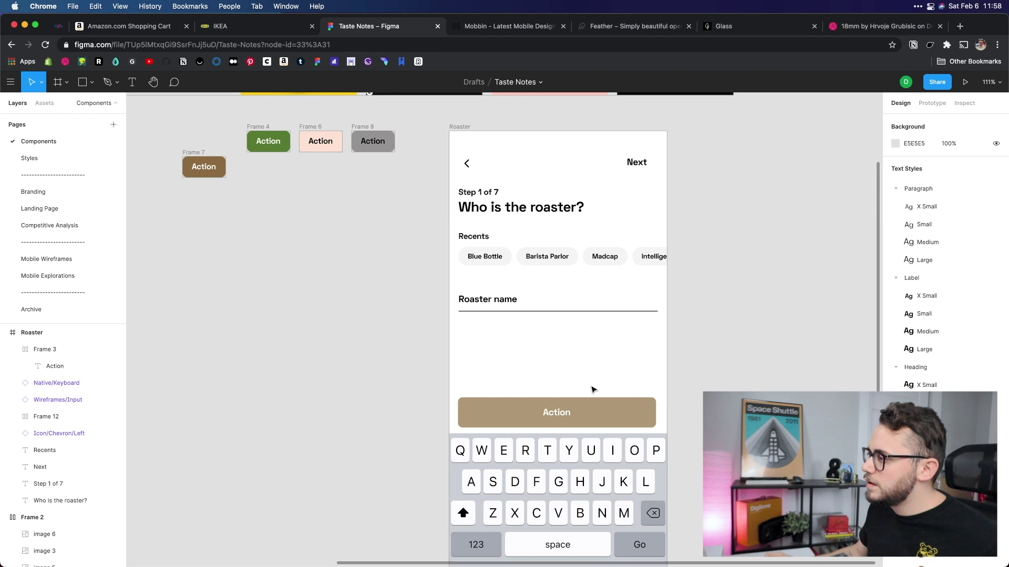
Nudge the Action button 1 px right and 6 px up to sit above the keyboard
left_click(583, 400)
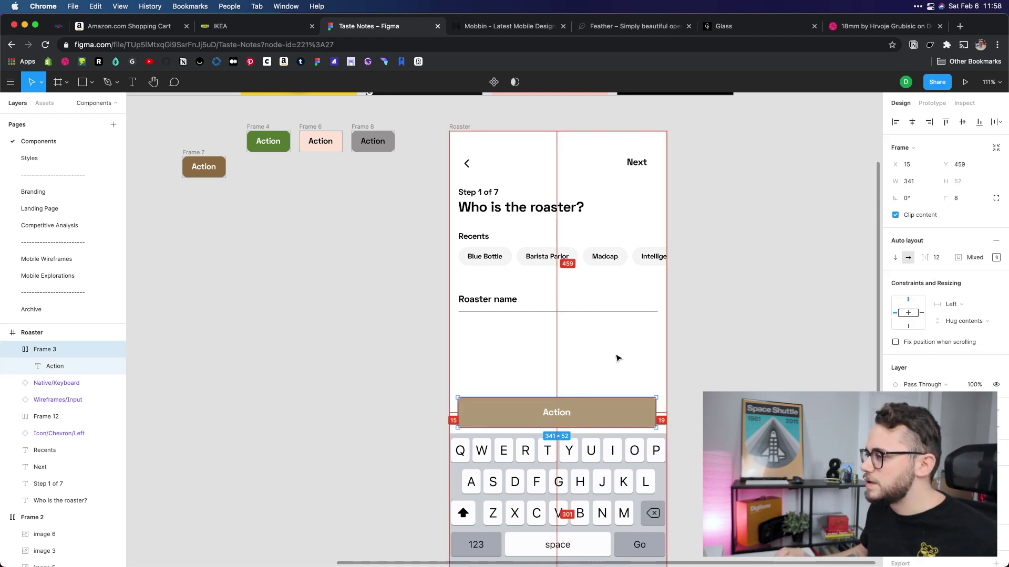
key("Right")
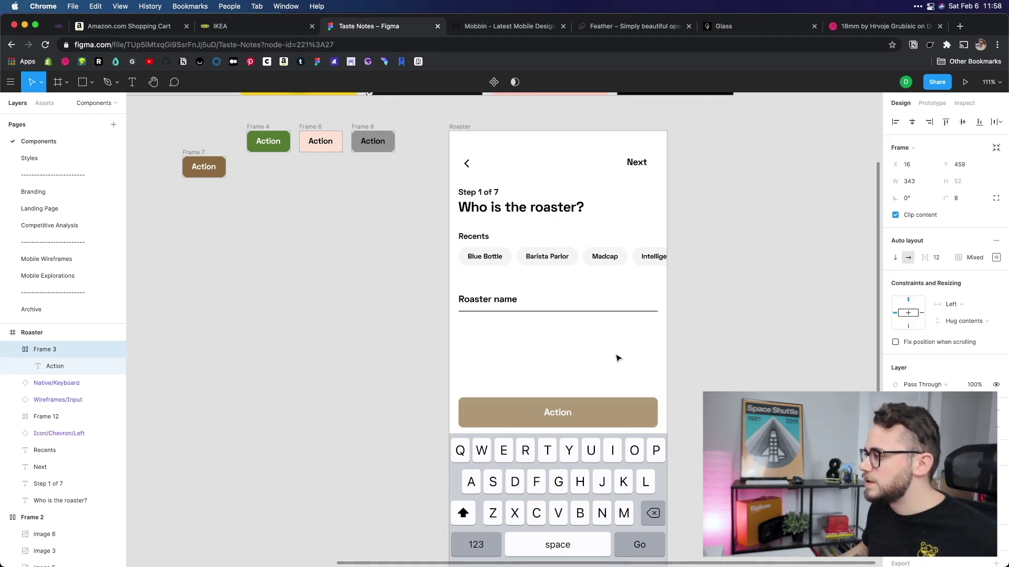
mouse_move(603, 449)
key("Up")
key("Up")
key("Up")
key("Up")
key("Up")
key("Up")
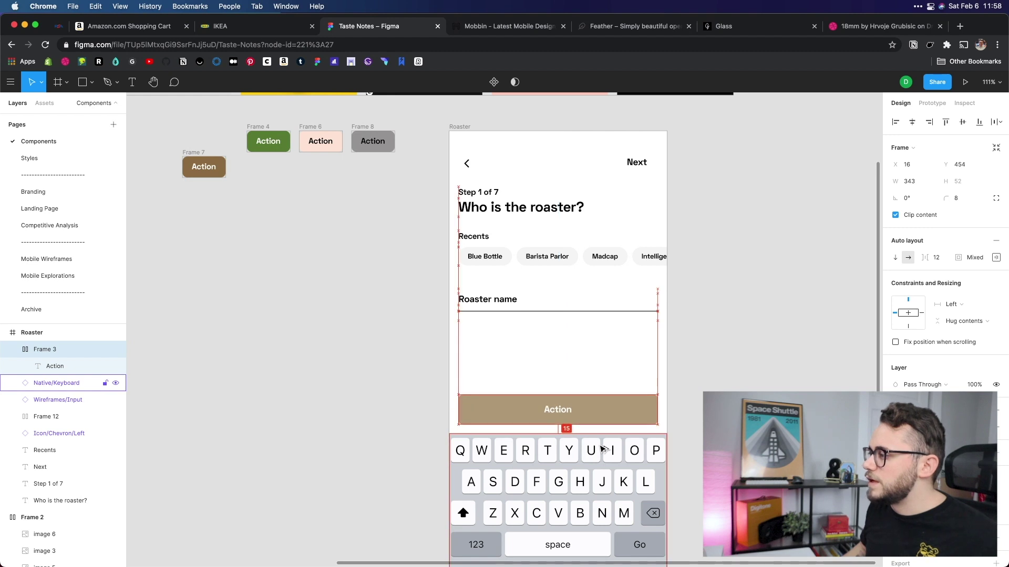
left_click(725, 354)
scroll(725, 354, "down", 4)
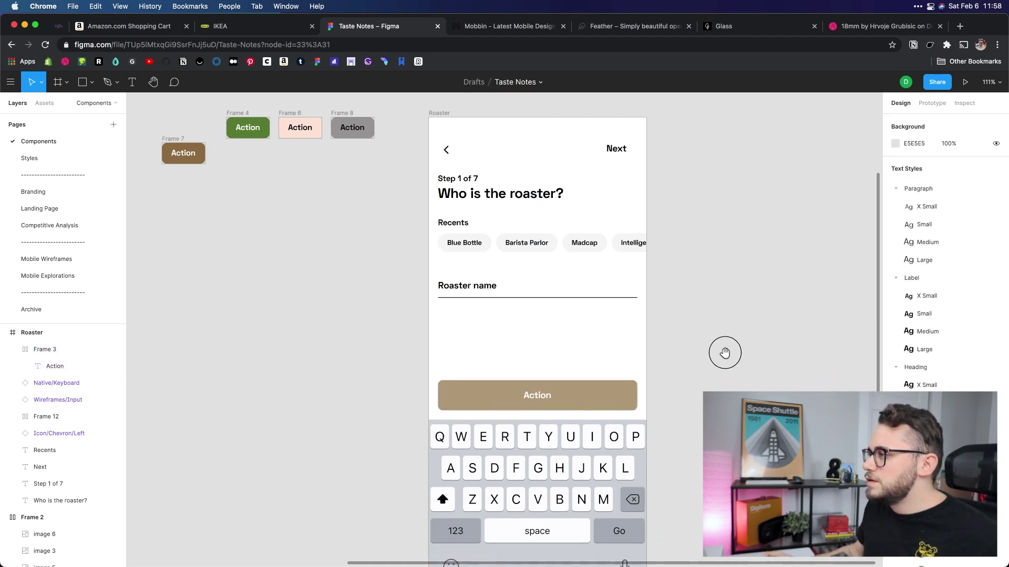
key("ctrl+z")
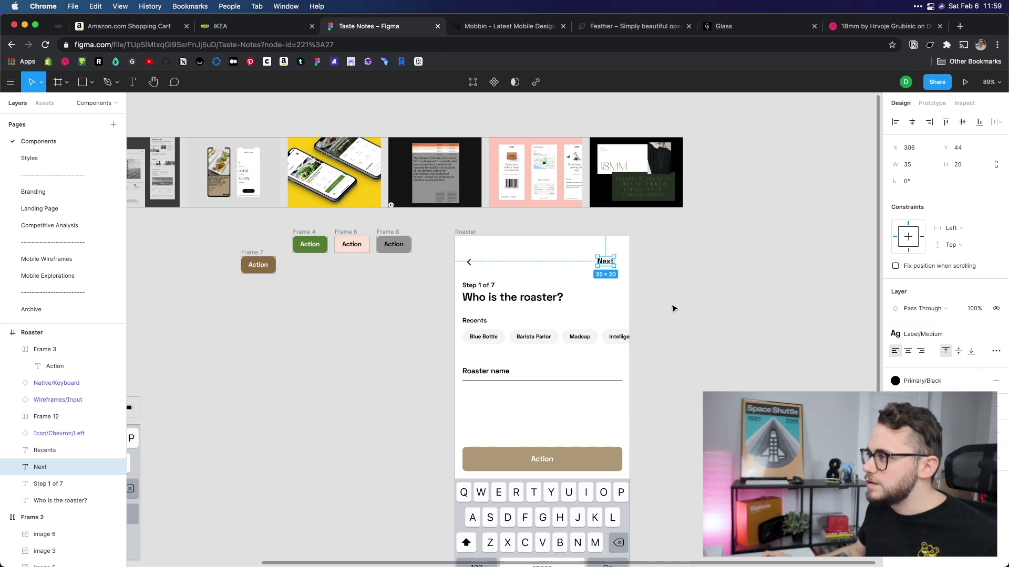
Detach the Next label's black colour style and eyedrop the tan Action button colour onto it
left_click(978, 381)
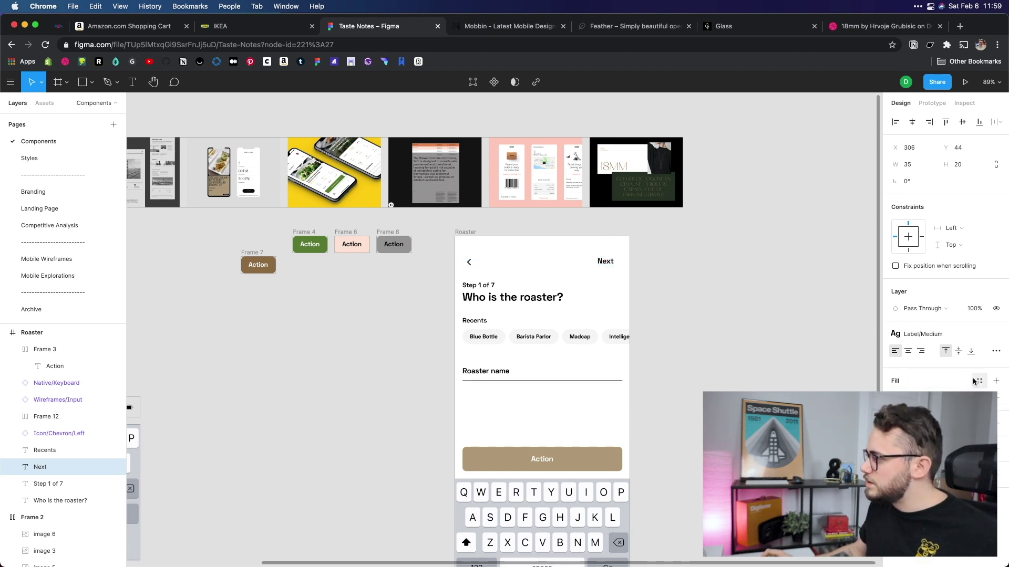
key("i")
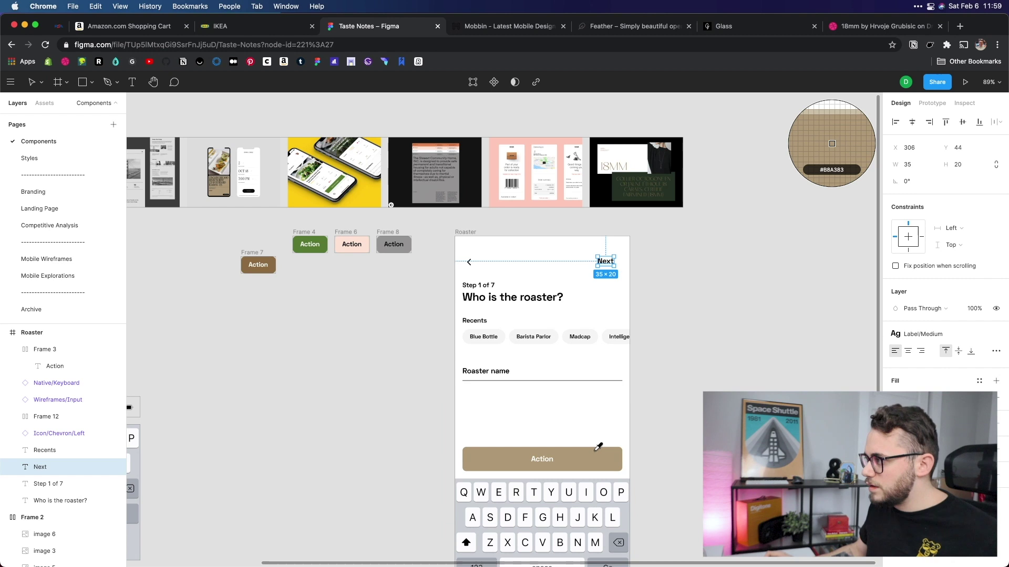
left_click(600, 445)
left_click(707, 334)
scroll(598, 255, "up", 4)
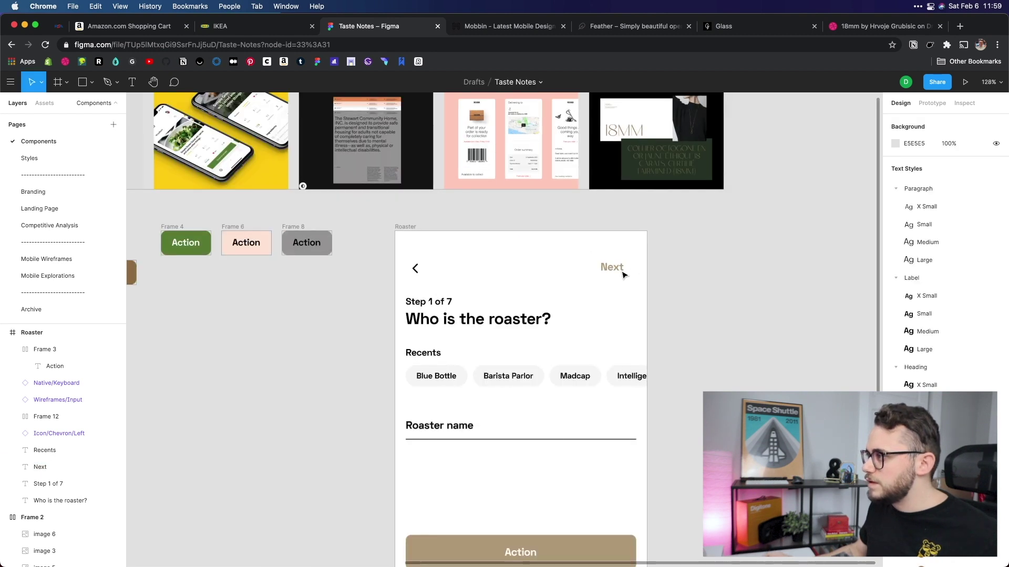
scroll(627, 270, "left", 2)
left_click_drag(640, 271, 659, 268)
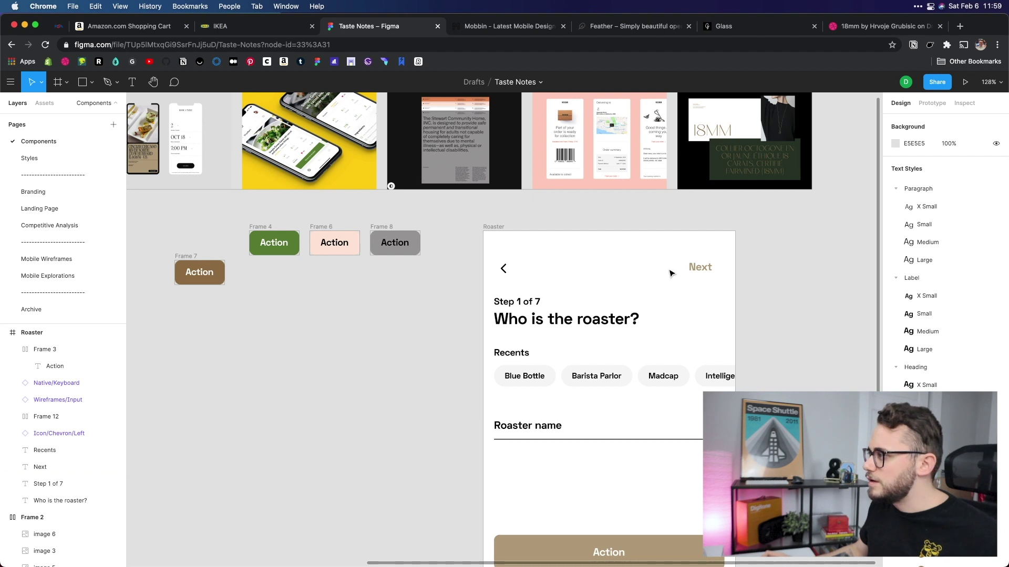
Recolour the Next label with the Frame 7 button's brown via the fill eyedropper
left_click(725, 280)
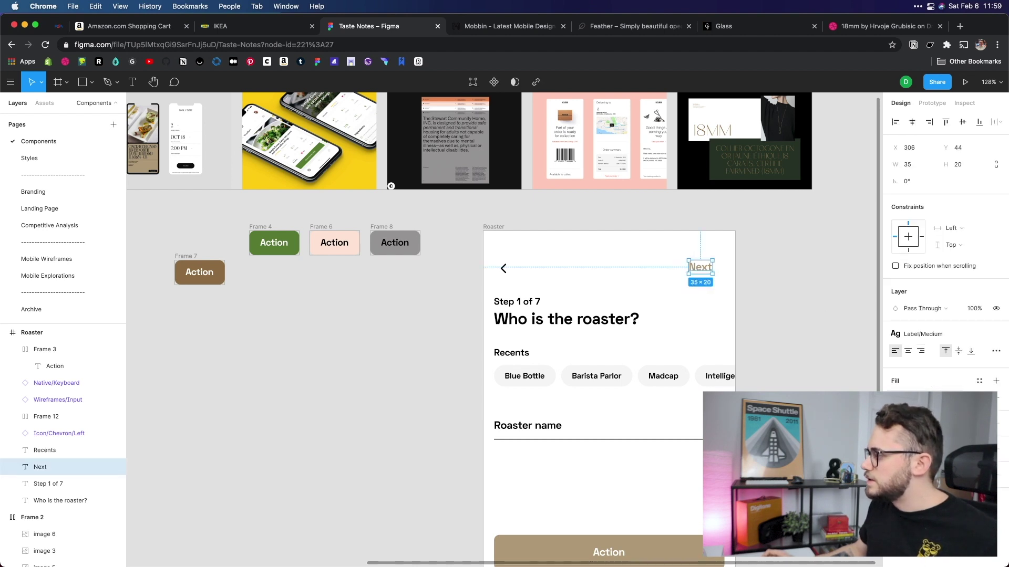
left_click(897, 398)
key("i")
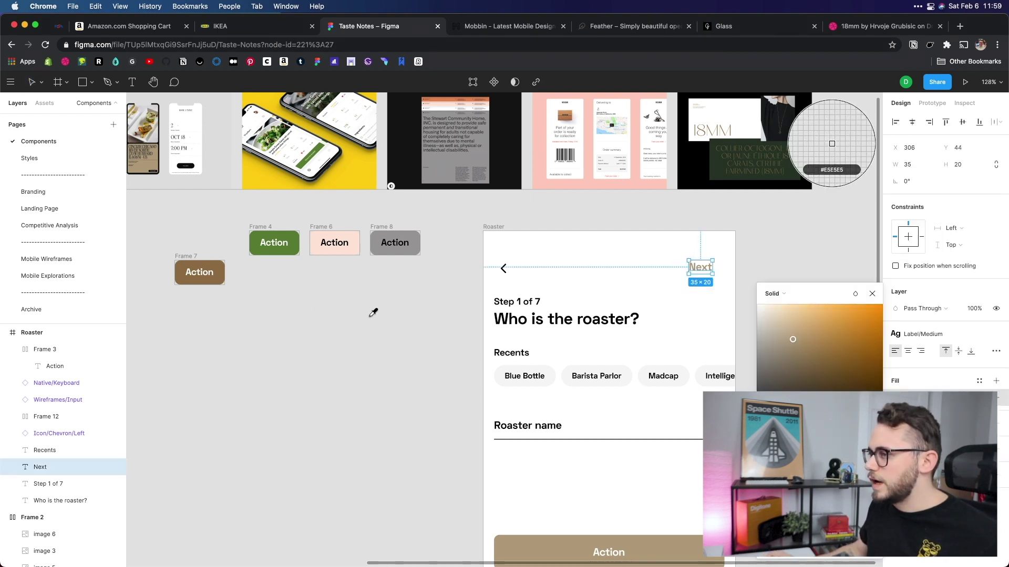
left_click(207, 265)
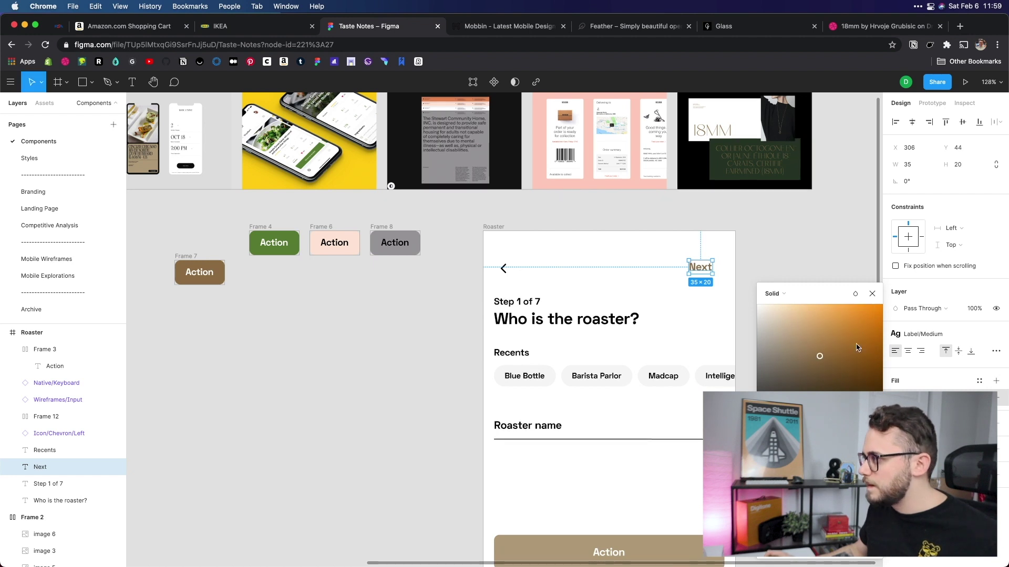
left_click(871, 294)
left_click(804, 320)
Check the Next label's distances to the screen edges, then select the whole Roaster screen
scroll(740, 261, "down", 3)
scroll(740, 261, "right", 3)
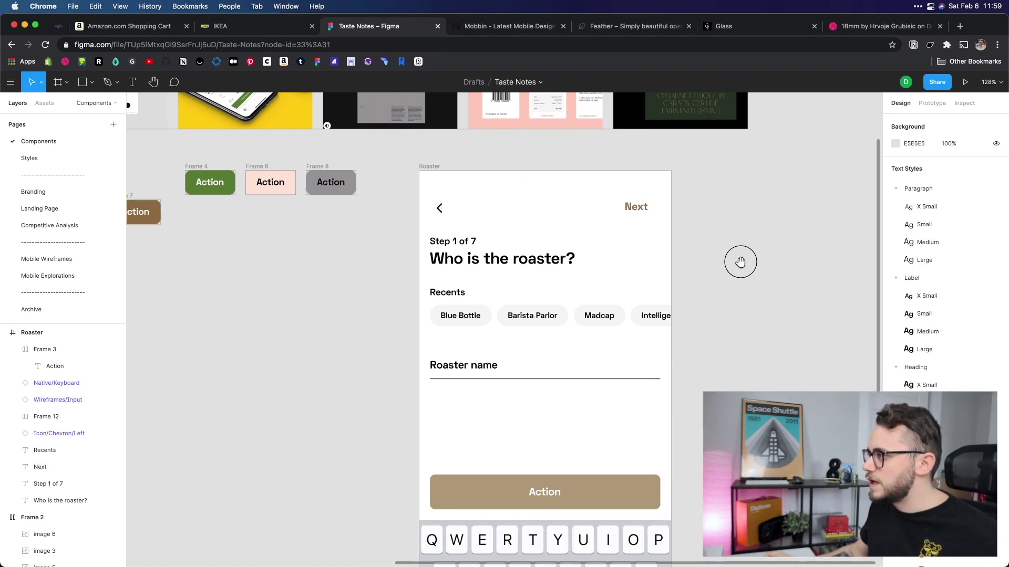
left_click(636, 210)
key("alt")
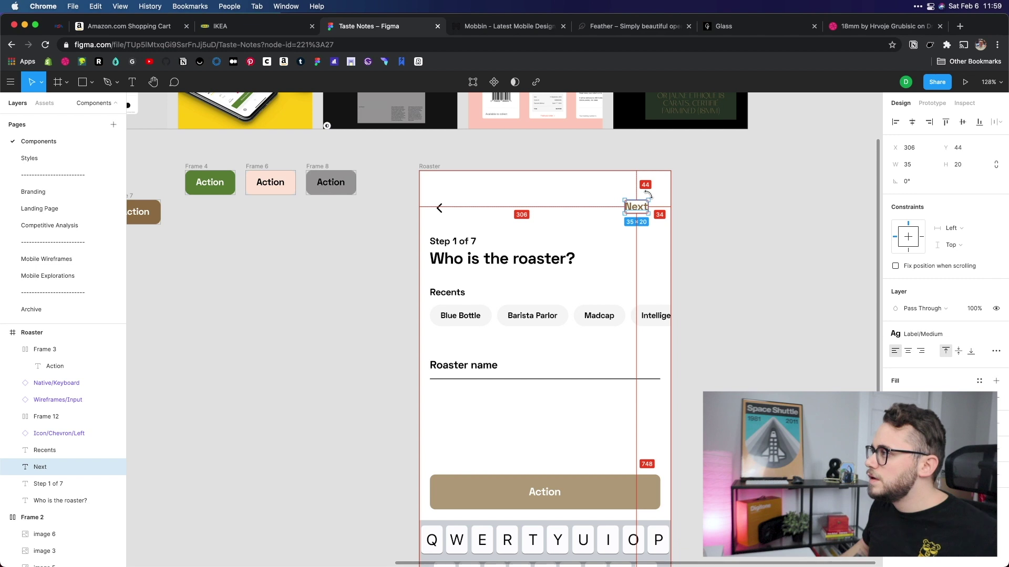
left_click(698, 215)
scroll(732, 236, "down", 3)
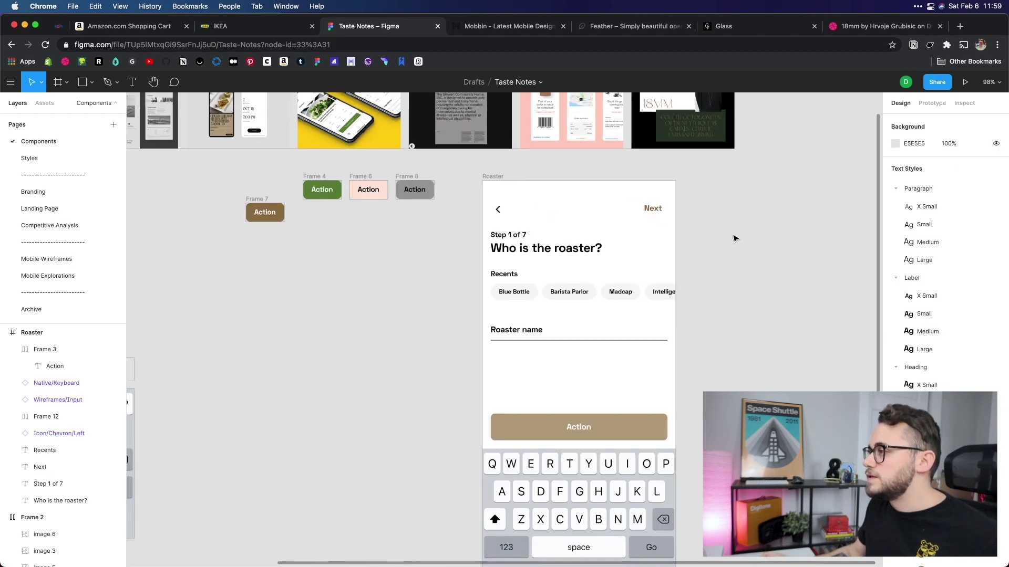
left_click_drag(732, 236, 674, 192)
left_click(405, 128)
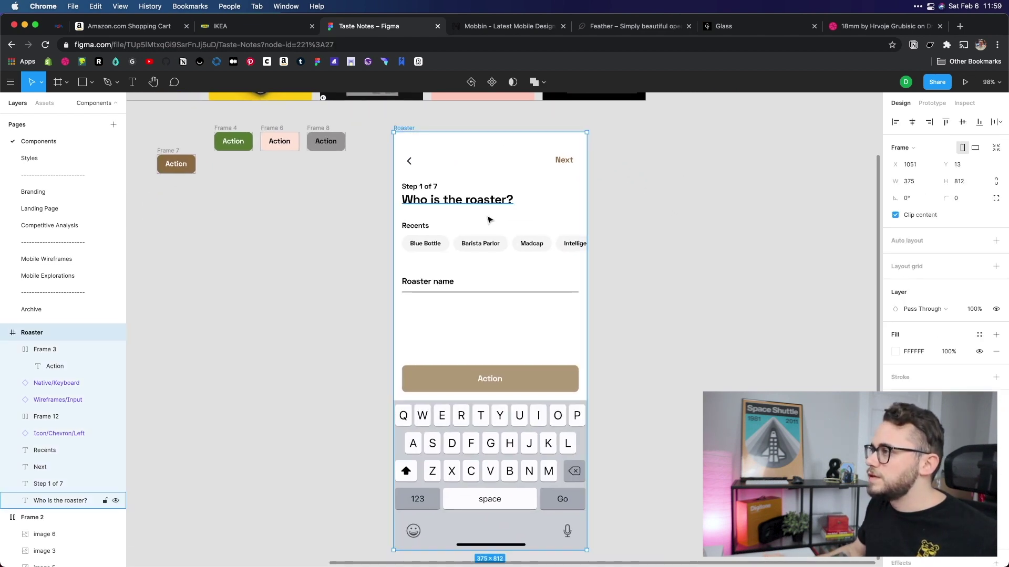
Duplicate the Roaster screen to the right and colour the copy's Action button Frame 4 green
left_click_drag(486, 202, 711, 208)
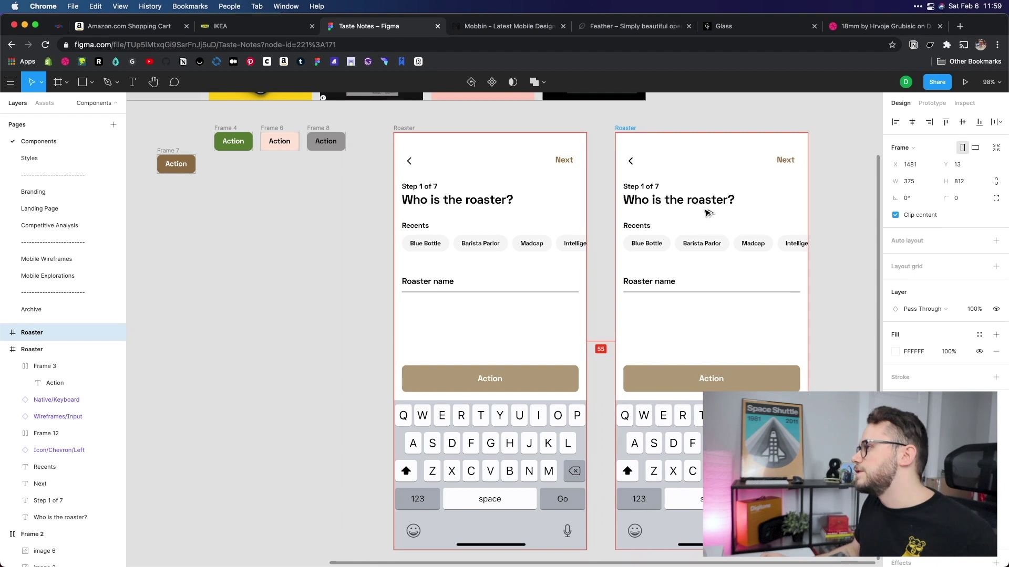
left_click(720, 108)
left_click(758, 369)
key("i")
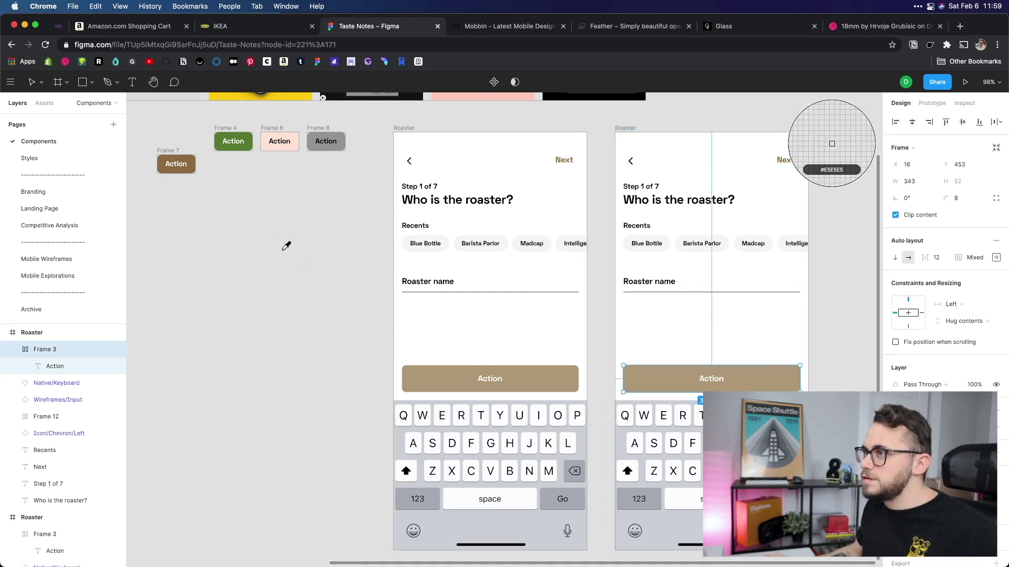
left_click(250, 130)
left_click(288, 270)
left_click_drag(526, 316, 413, 375)
Duplicate the green-button Roaster screen to create a third screen on the right
left_click(669, 193)
left_click(583, 142)
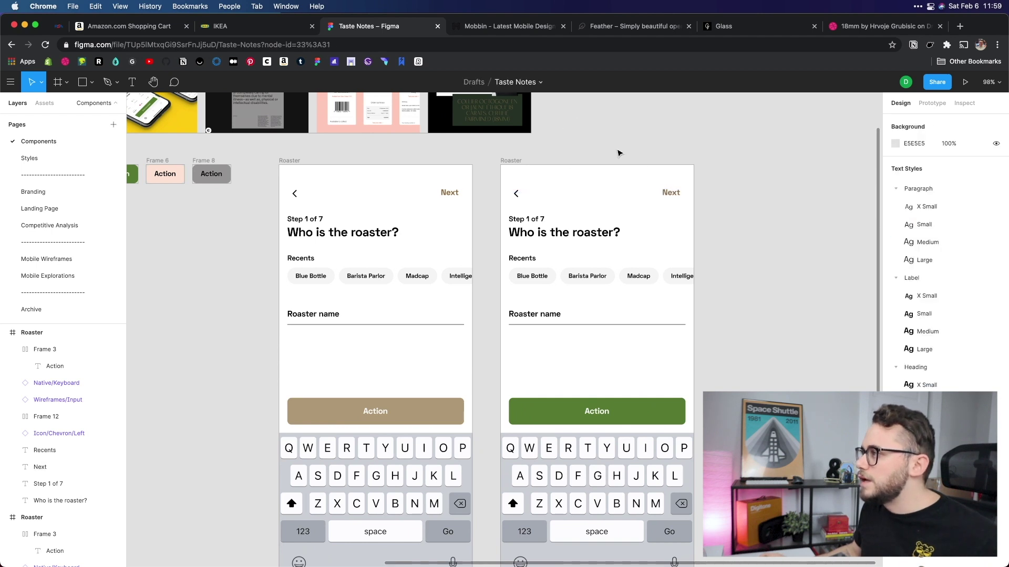
scroll(641, 164, "down", 3)
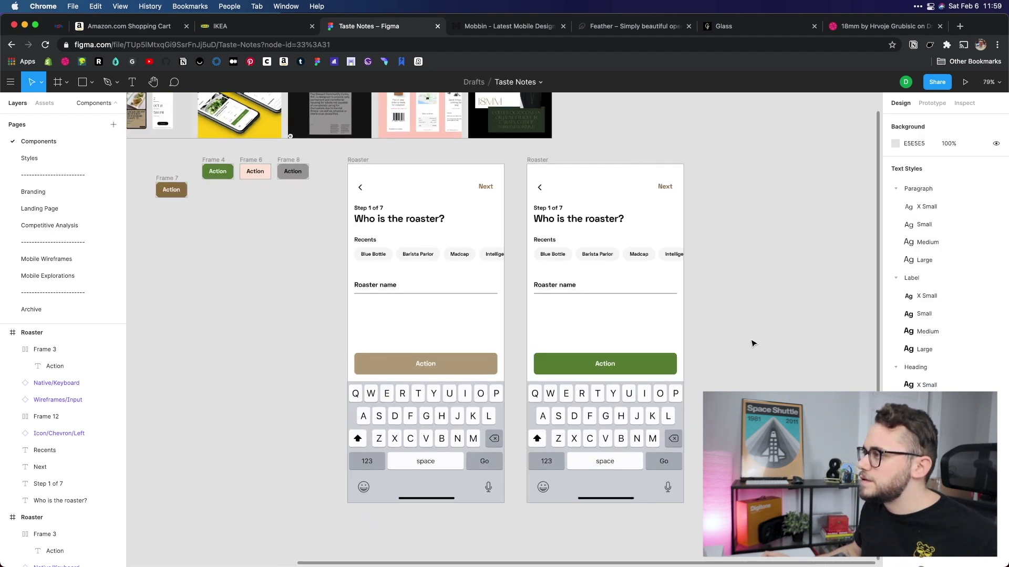
left_click(544, 163)
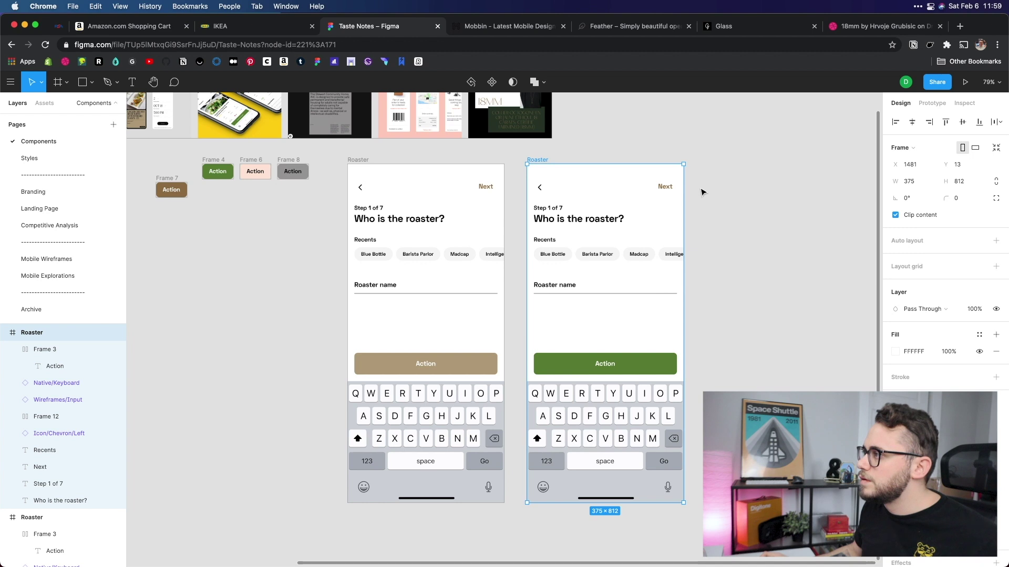
left_click_drag(596, 282, 762, 247)
left_click(768, 135)
Frame all three Roaster screens and select the third screen's Action button
left_click(666, 187)
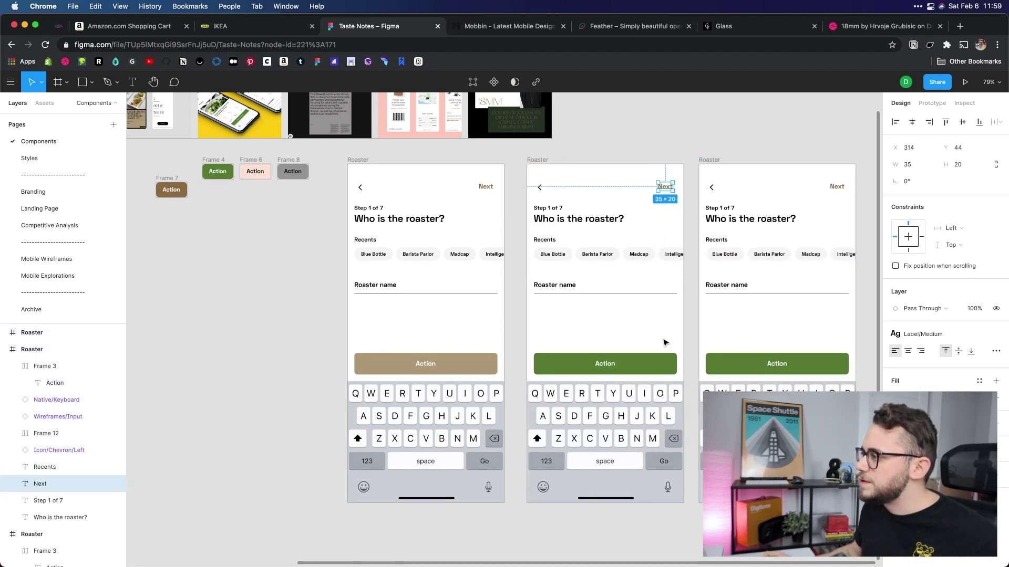
left_click(654, 367)
left_click(680, 331)
left_click_drag(680, 331, 673, 350)
left_click_drag(681, 263, 610, 247)
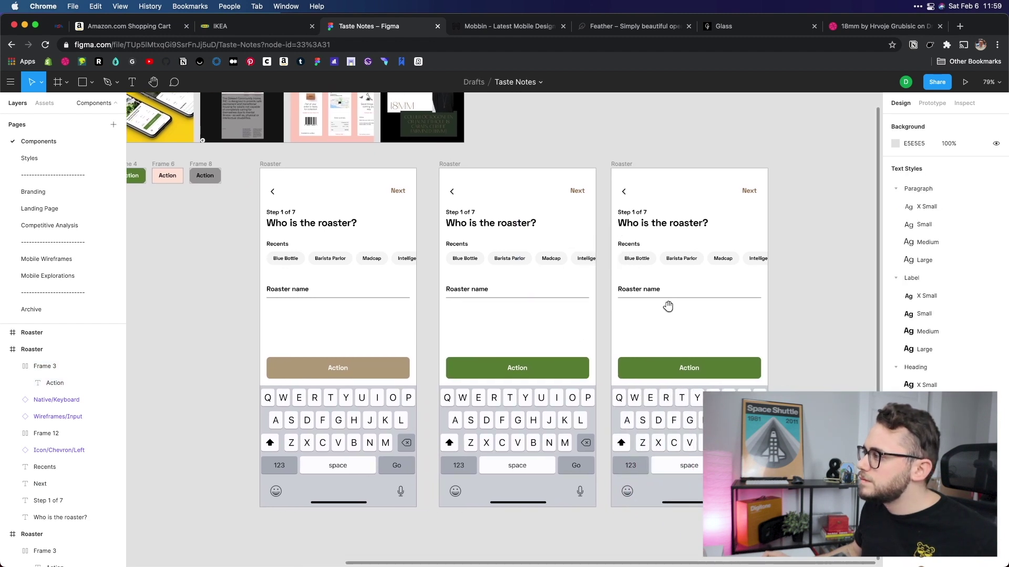
left_click(704, 367)
Eyedrop Frame 6's pale pink onto the Action button and give its label Primary/Black
key("i")
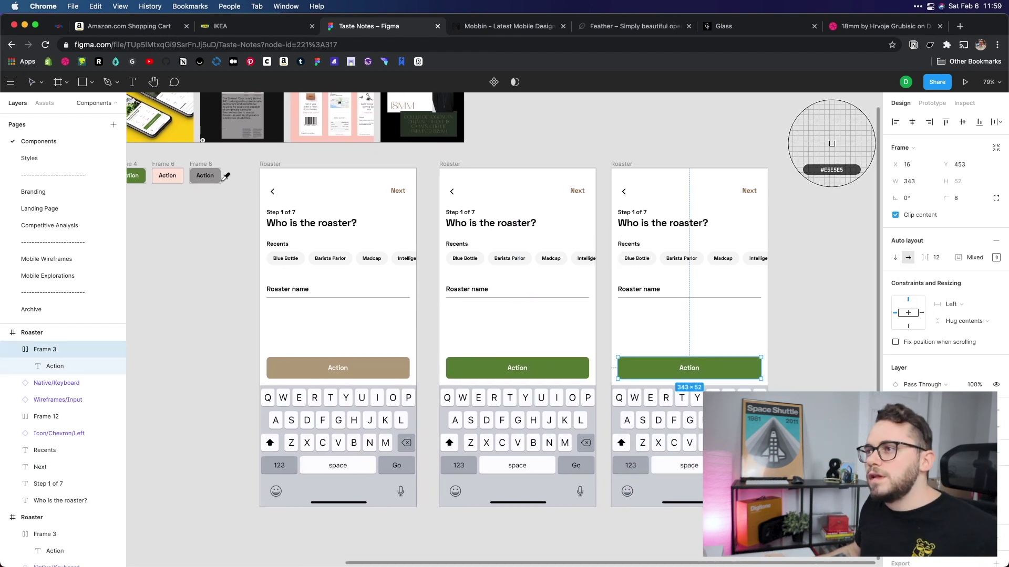
left_click(164, 166)
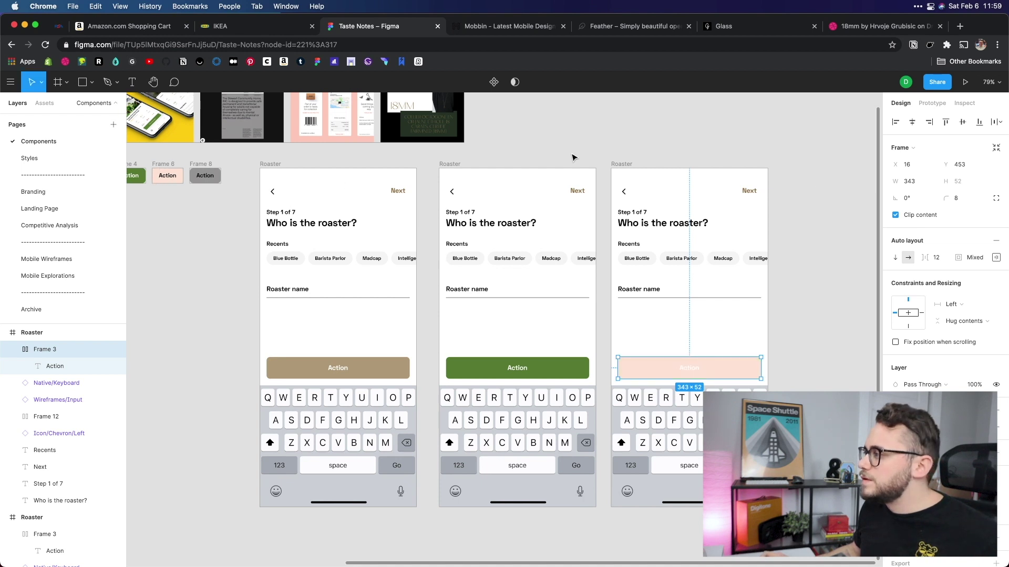
left_click(659, 150)
left_click(735, 376)
double_click(756, 378)
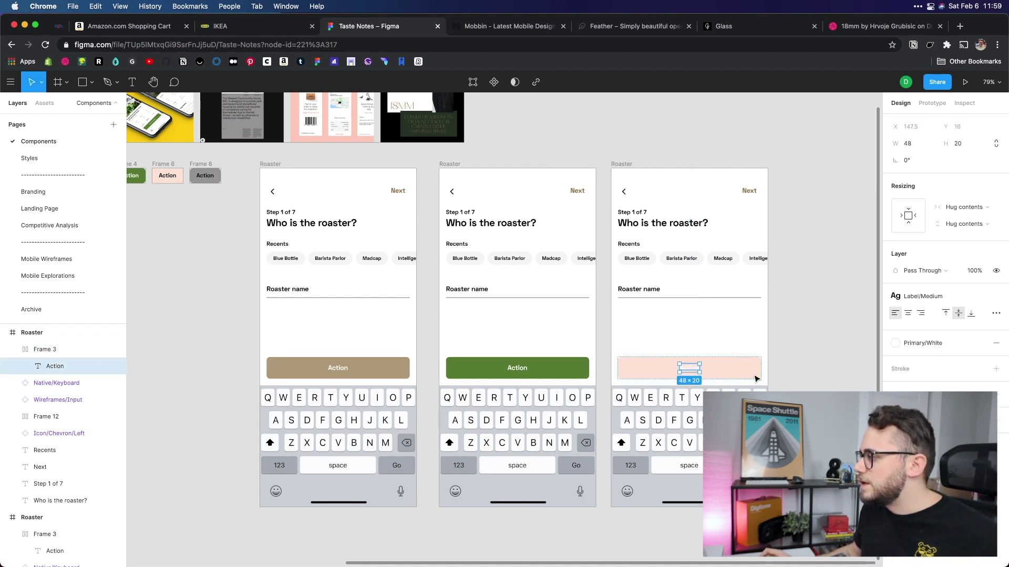
left_click(919, 343)
left_click(925, 378)
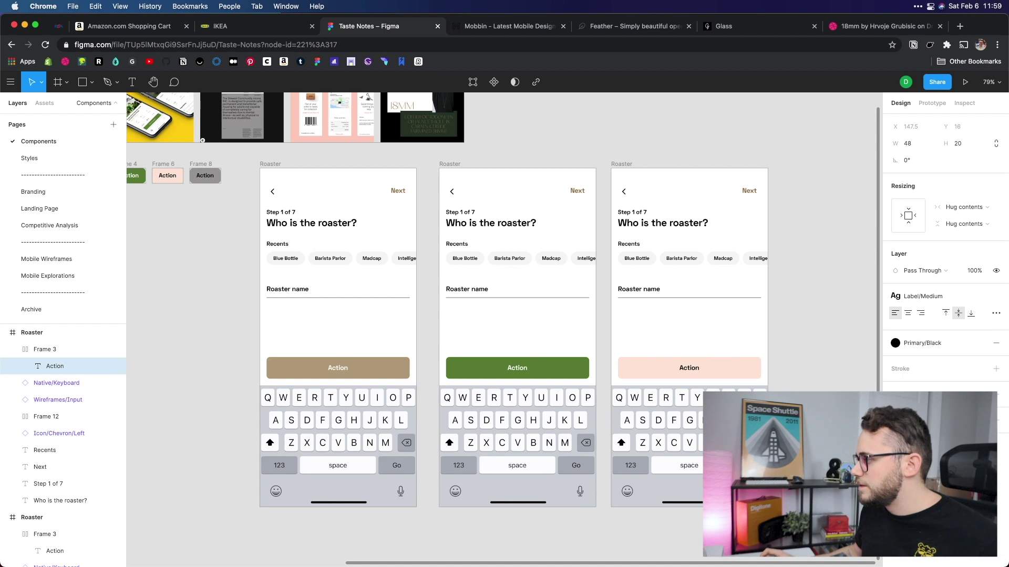
left_click(807, 324)
Review the pink Action button on the third Roaster screen and reselect it for recolouring
scroll(541, 332, "left", 3)
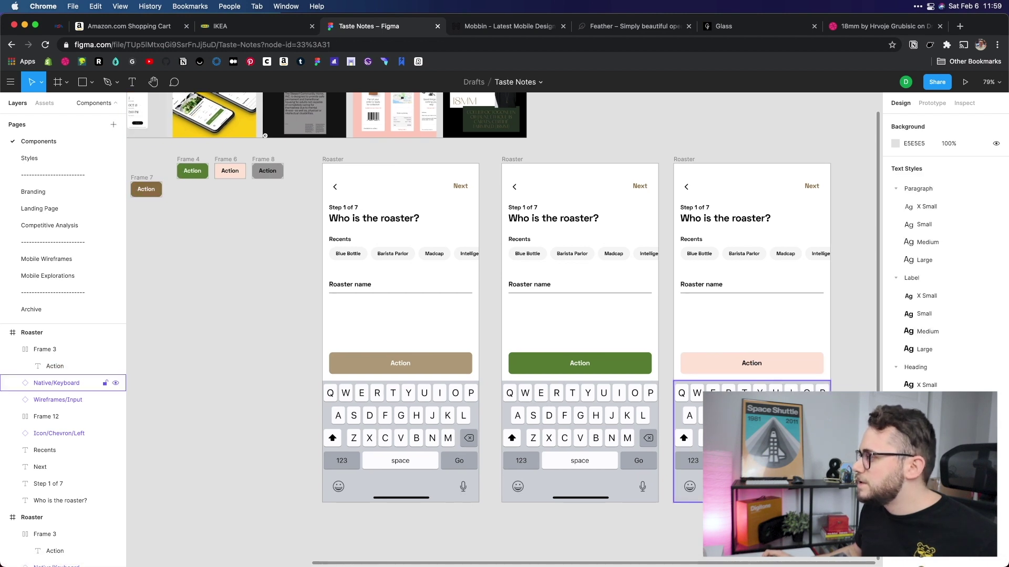
scroll(650, 389, "right", 5)
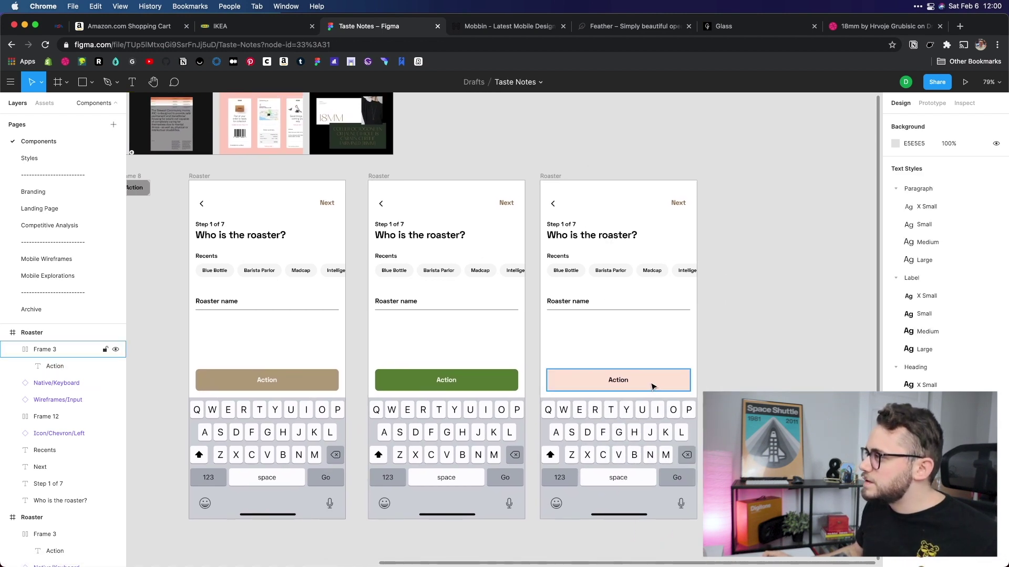
left_click(652, 388)
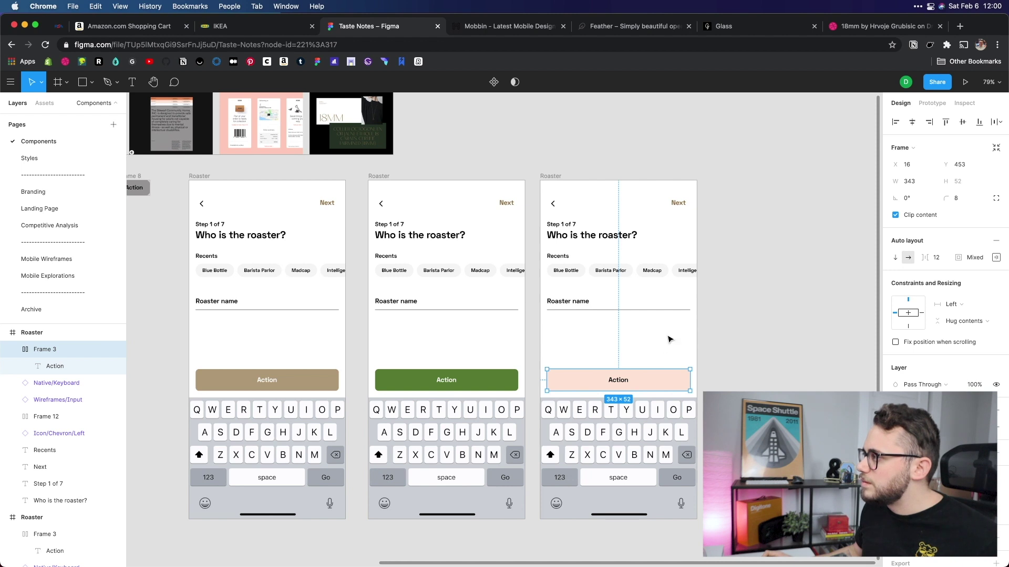
left_click(657, 361)
scroll(693, 315, "left", 5)
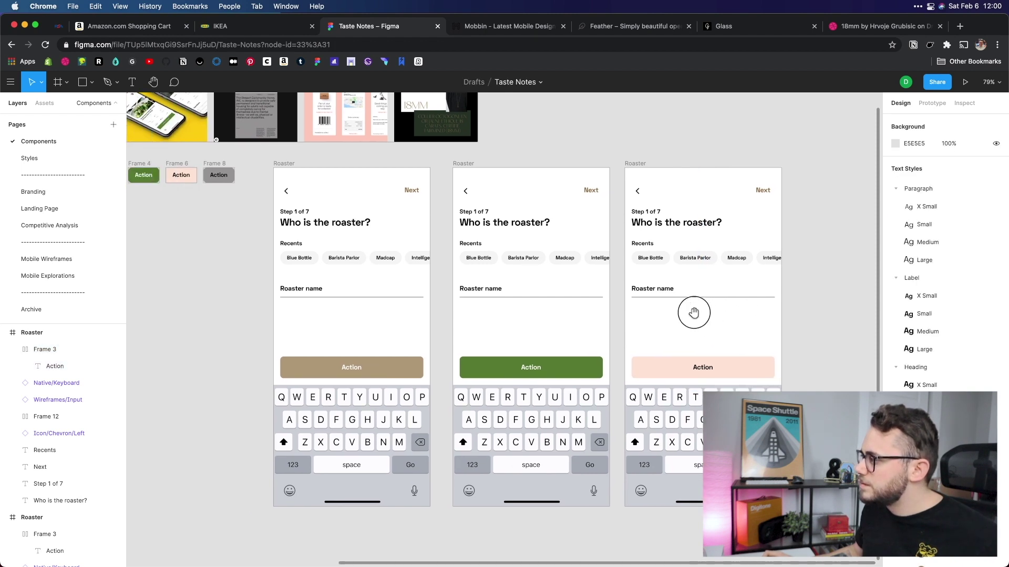
left_click(748, 372)
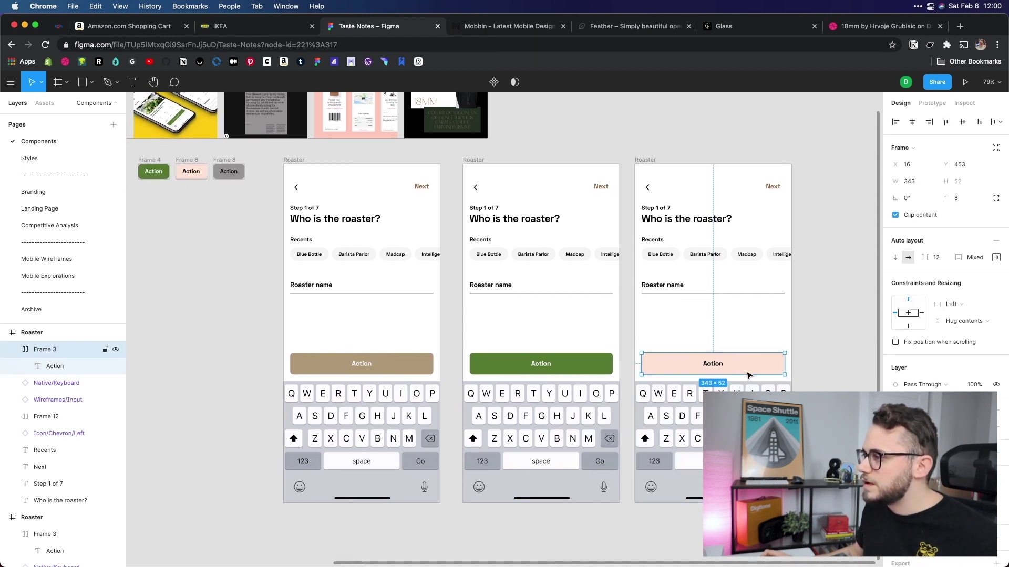
left_click(677, 163)
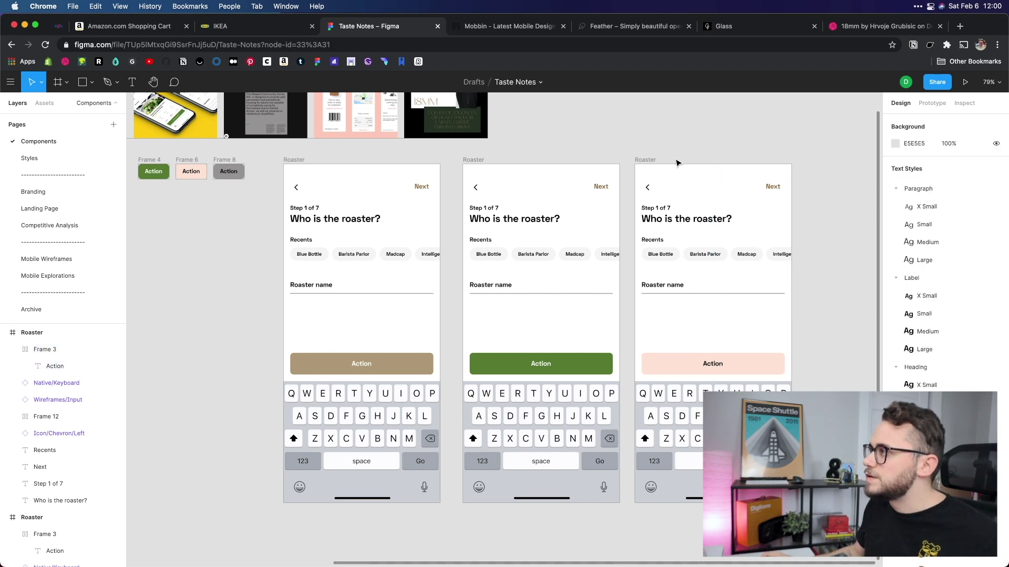
left_click(649, 160)
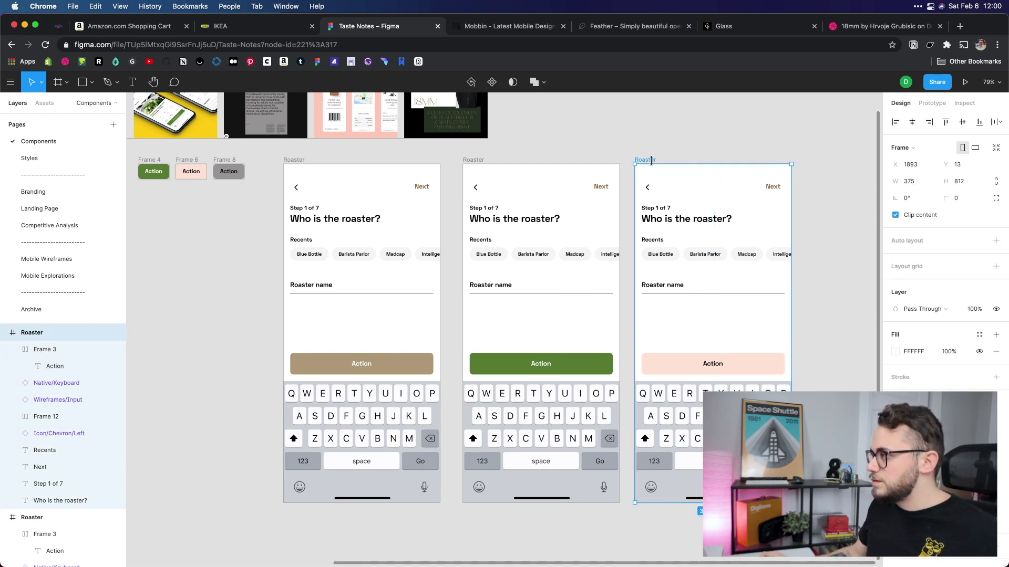
left_click(691, 277)
left_click(739, 360)
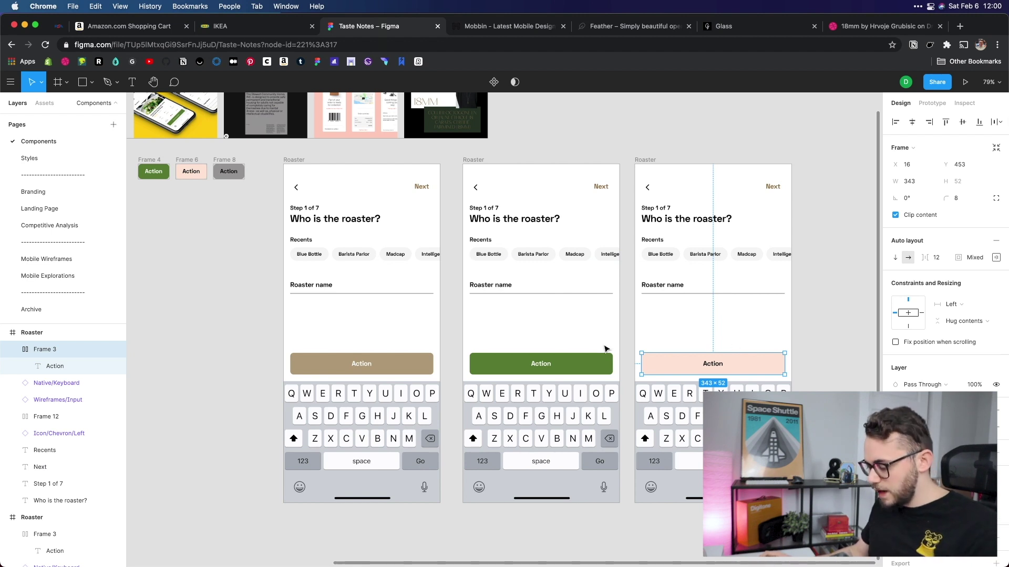
Try Frame 8's grey on the third screen's Action button and inspect its label colour styles
key("i")
left_click(238, 168)
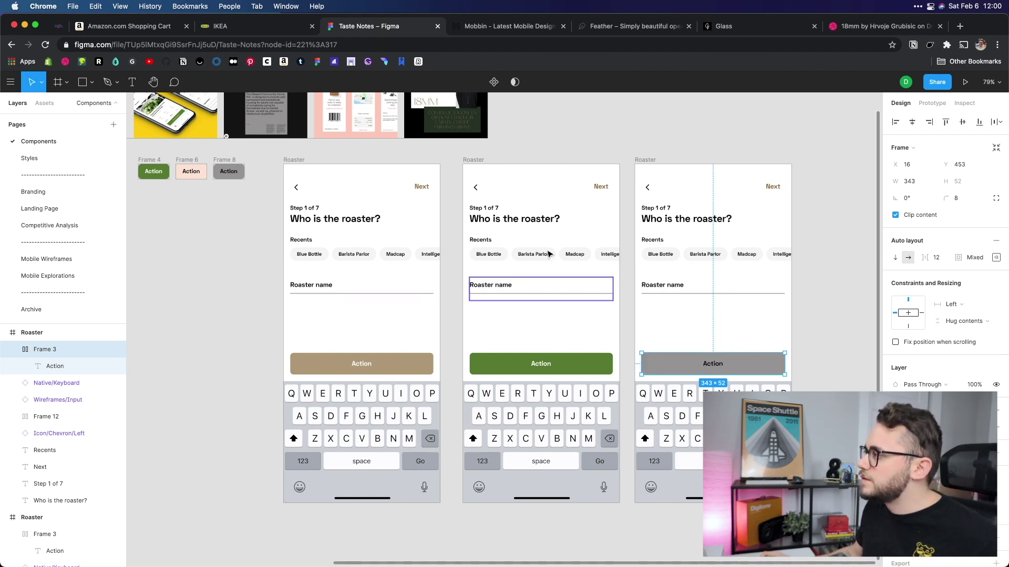
left_click(576, 158)
scroll(716, 151, "right", 5)
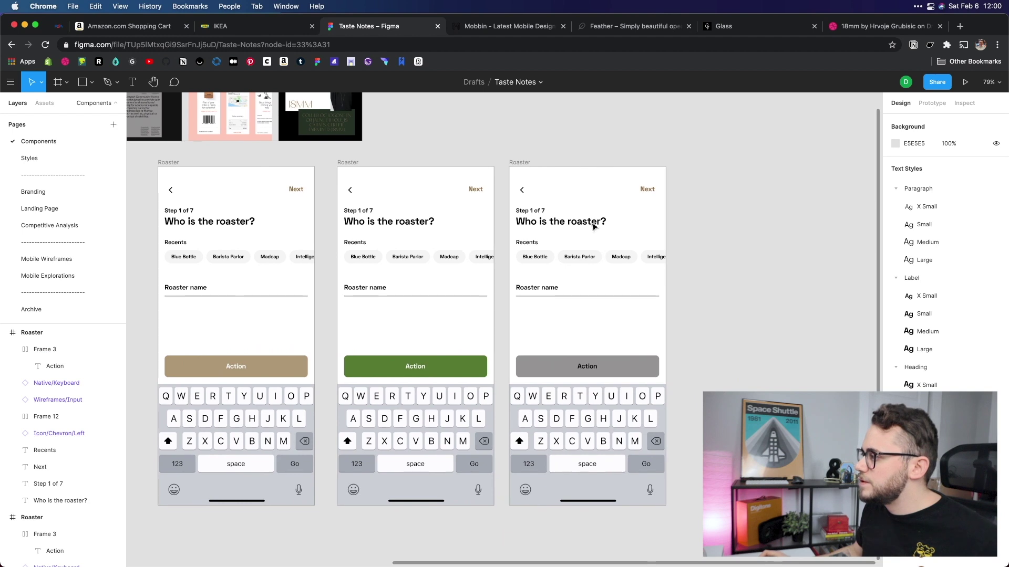
left_click(585, 376)
double_click(586, 368)
left_click(942, 343)
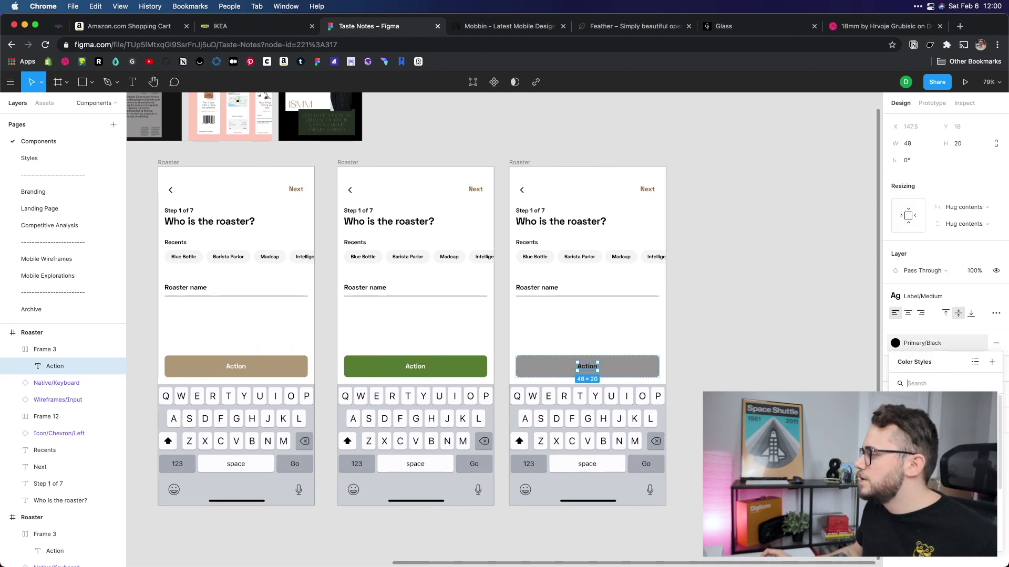
left_click(740, 318)
Give the third screen's Action button the dark brown #96764B from the Frame 7 swatch
scroll(743, 322, "up", 5)
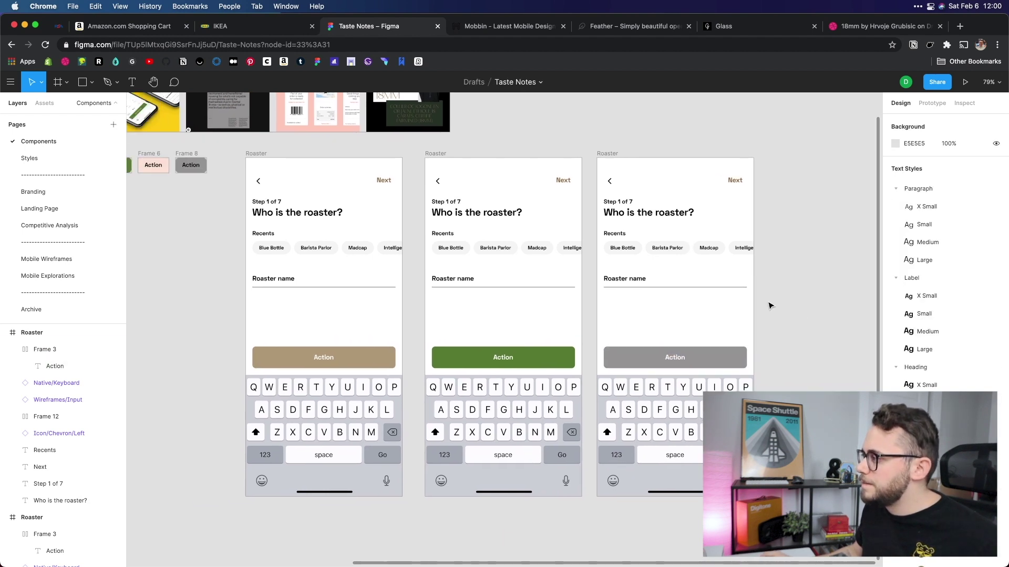
key("space")
left_click_drag(502, 261, 583, 259)
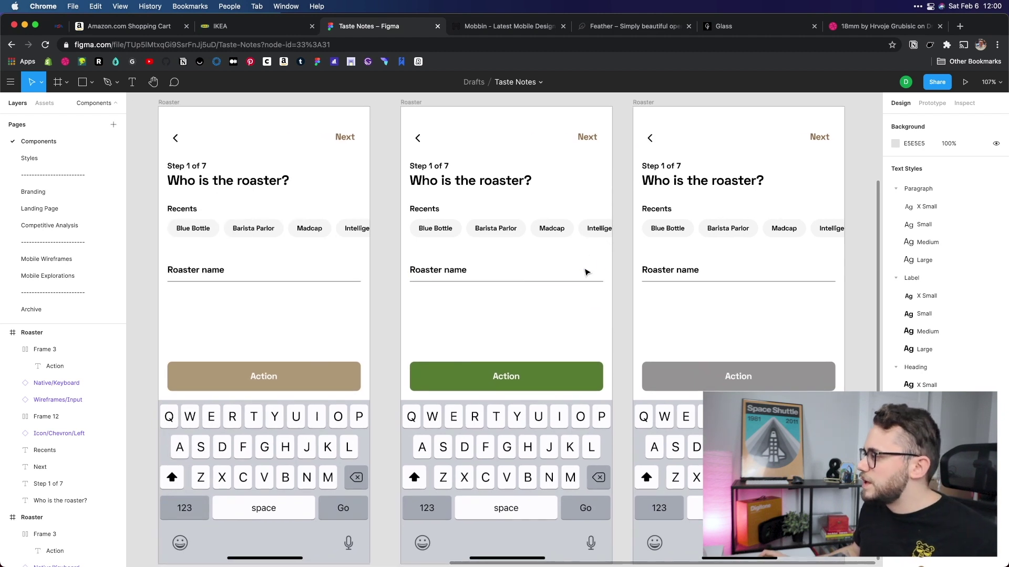
scroll(627, 332, "down", 2)
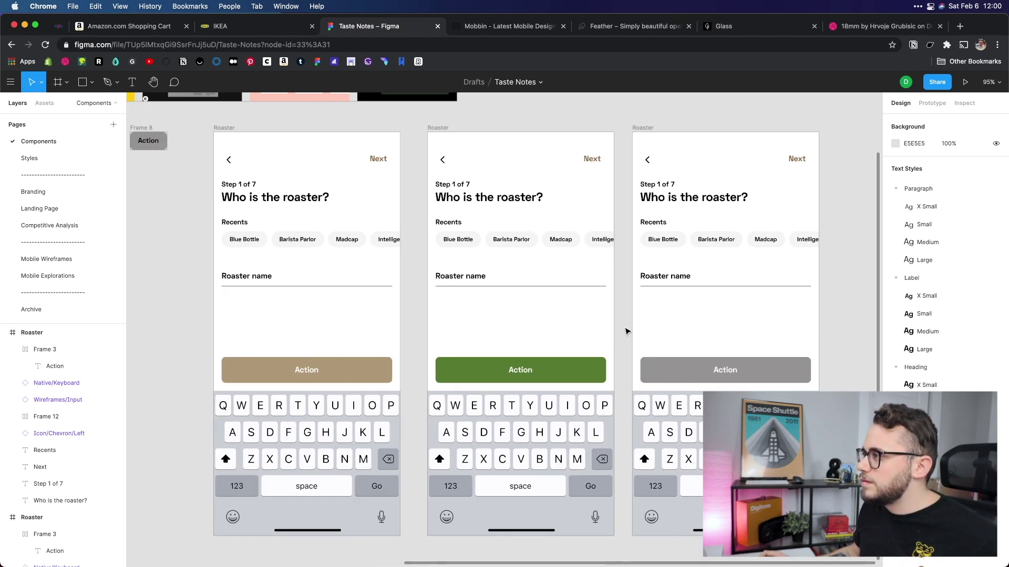
key("space")
left_click_drag(559, 319, 655, 322)
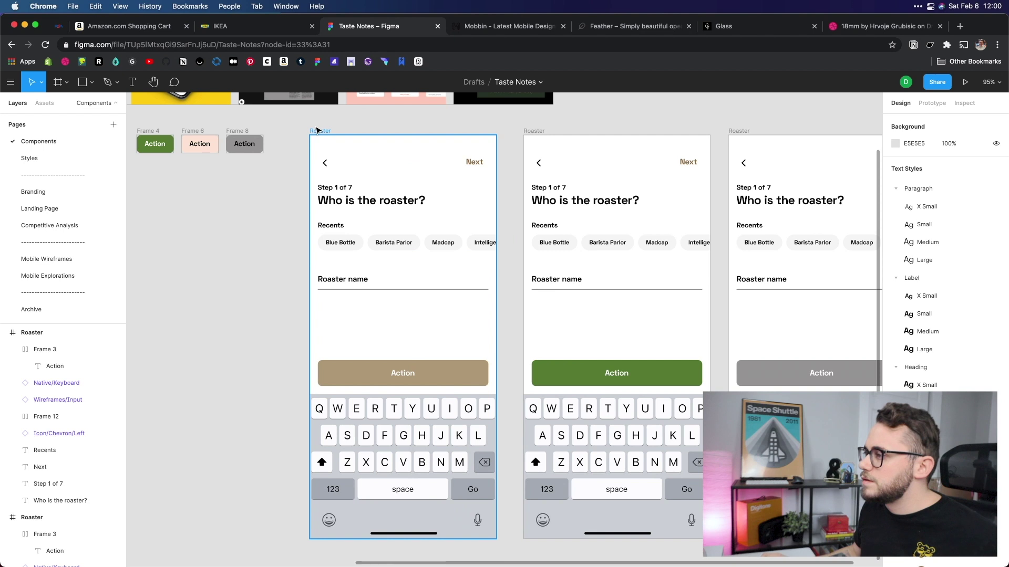
left_click(746, 138)
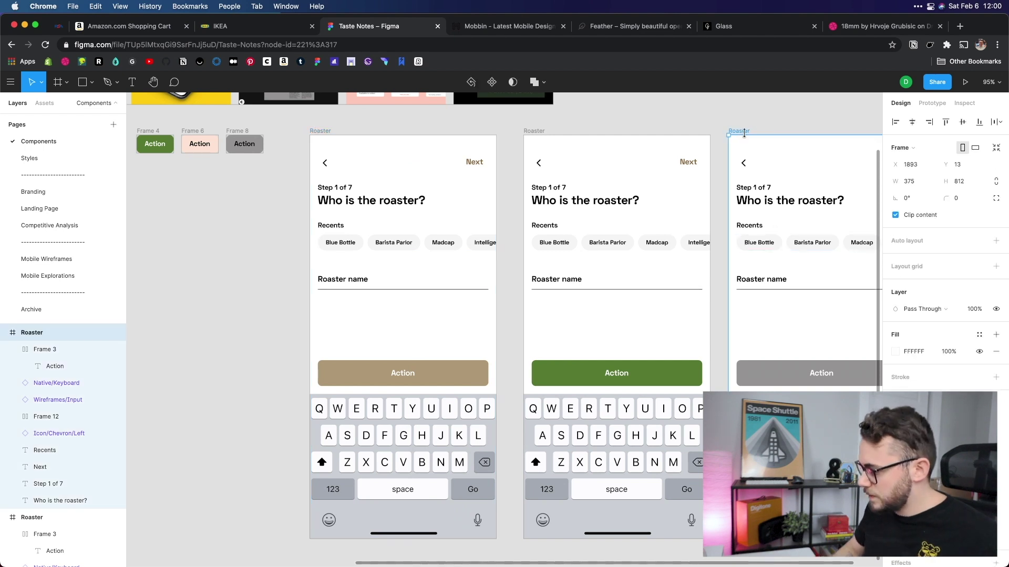
scroll(744, 133, "down", 2)
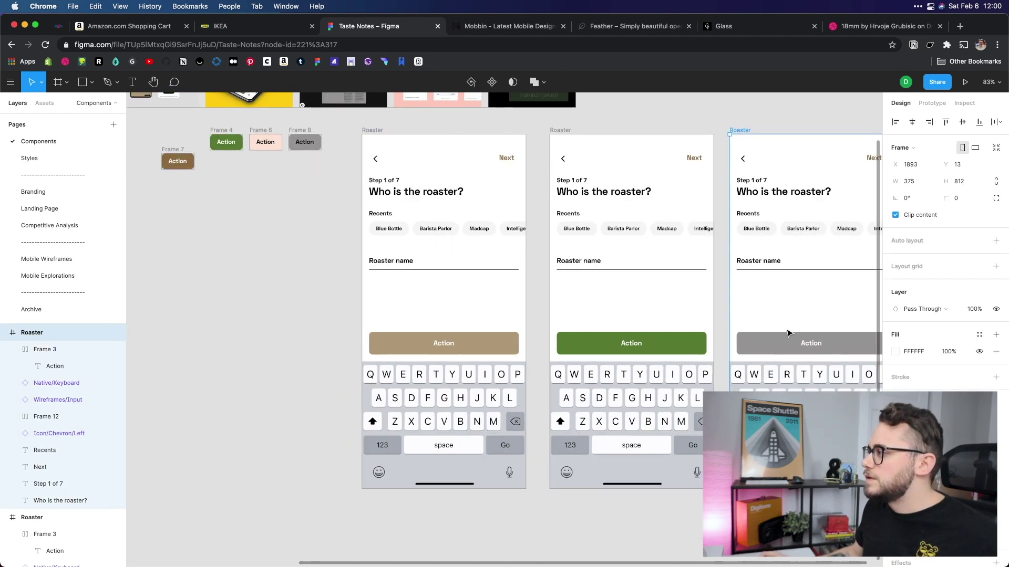
left_click(788, 332)
key("i")
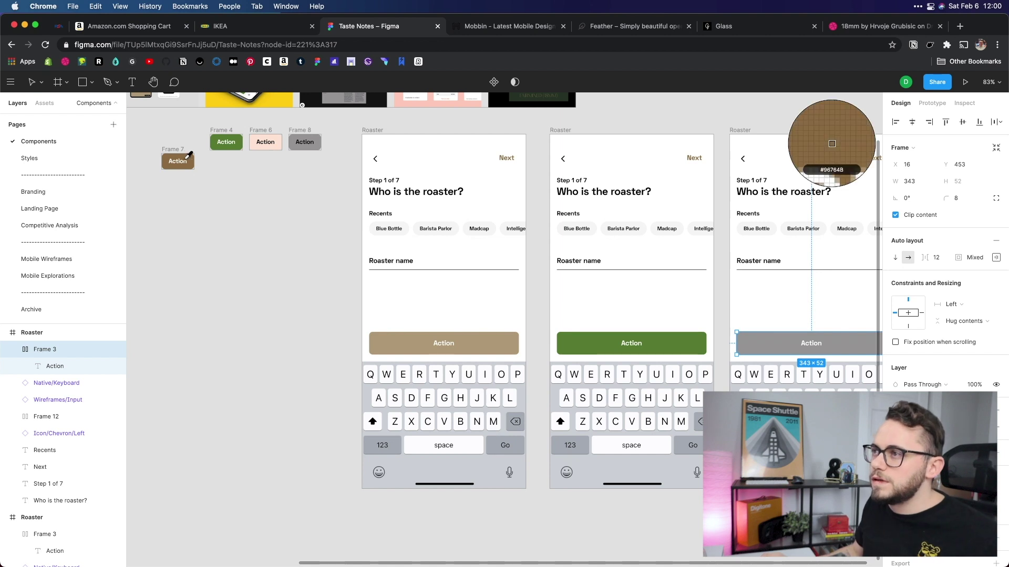
left_click(189, 157)
Recentre the three Roaster screens and hide the interface with Cmd+\ to preview them
left_click(245, 240)
left_click_drag(395, 300, 274, 318)
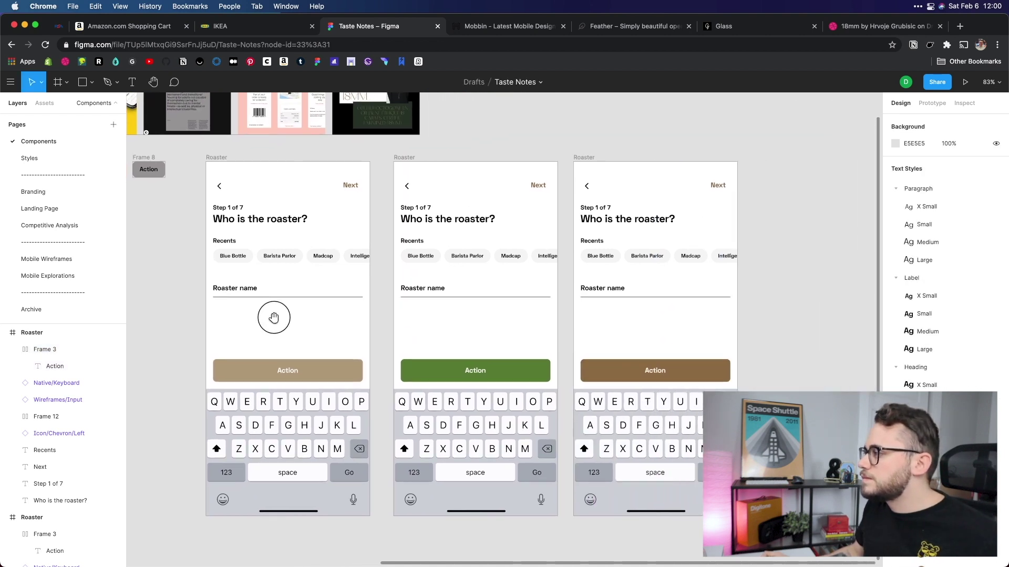
scroll(361, 315, "up", 3)
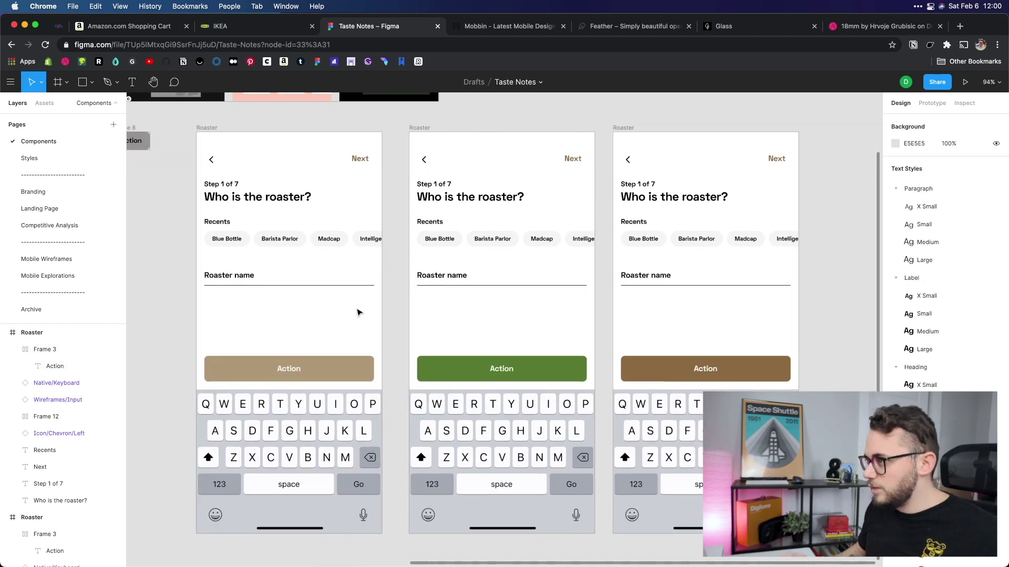
key("ctrl+backslash")
scroll(379, 309, "up", 3)
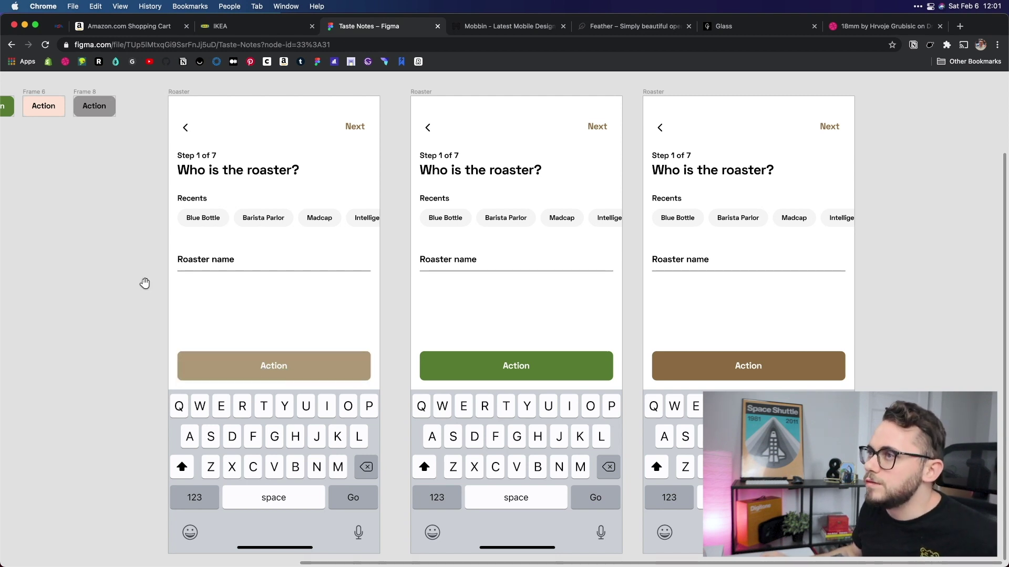
left_click_drag(142, 282, 280, 282)
Zoom out slightly so the Frame 4 and Frame 7 swatches show beside the Roaster screens
scroll(297, 287, "down", 2)
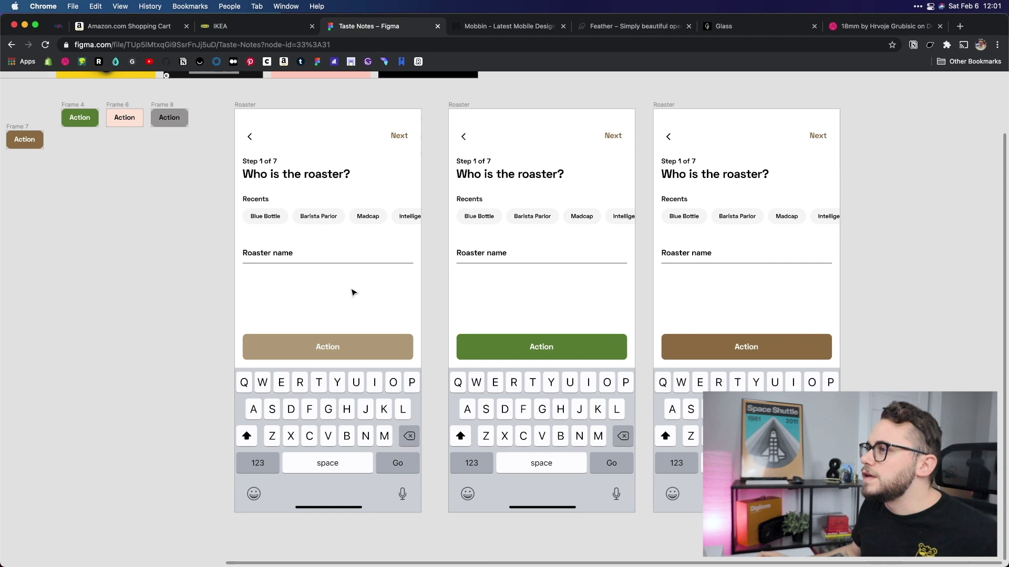